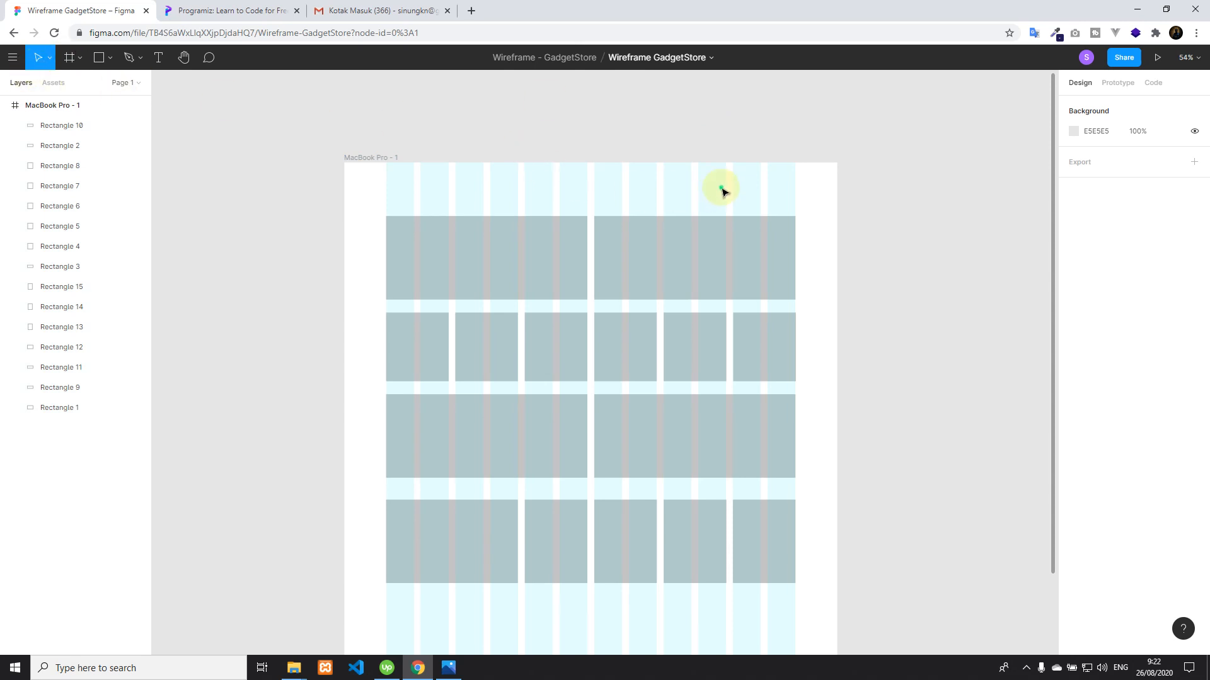
Add a new 1440 × 900 MacBook Pro preset frame beside the existing wireframe frame
left_click(35, 104)
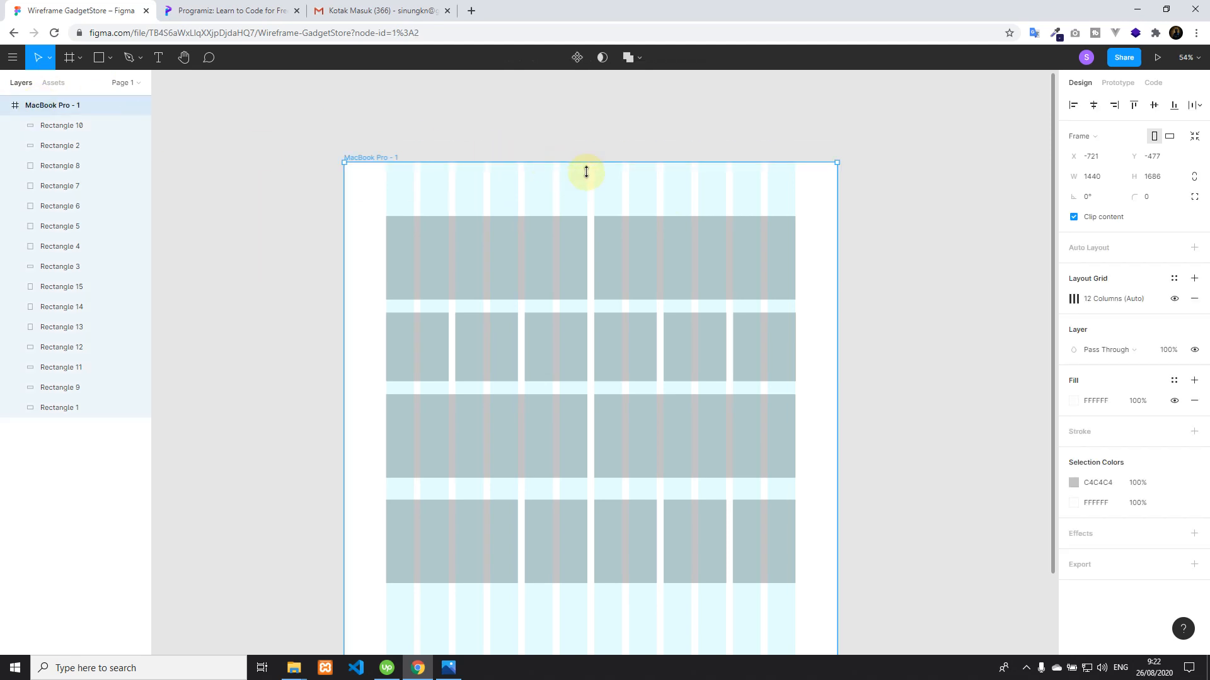
left_click_drag(659, 190, 620, 179)
left_click(69, 58)
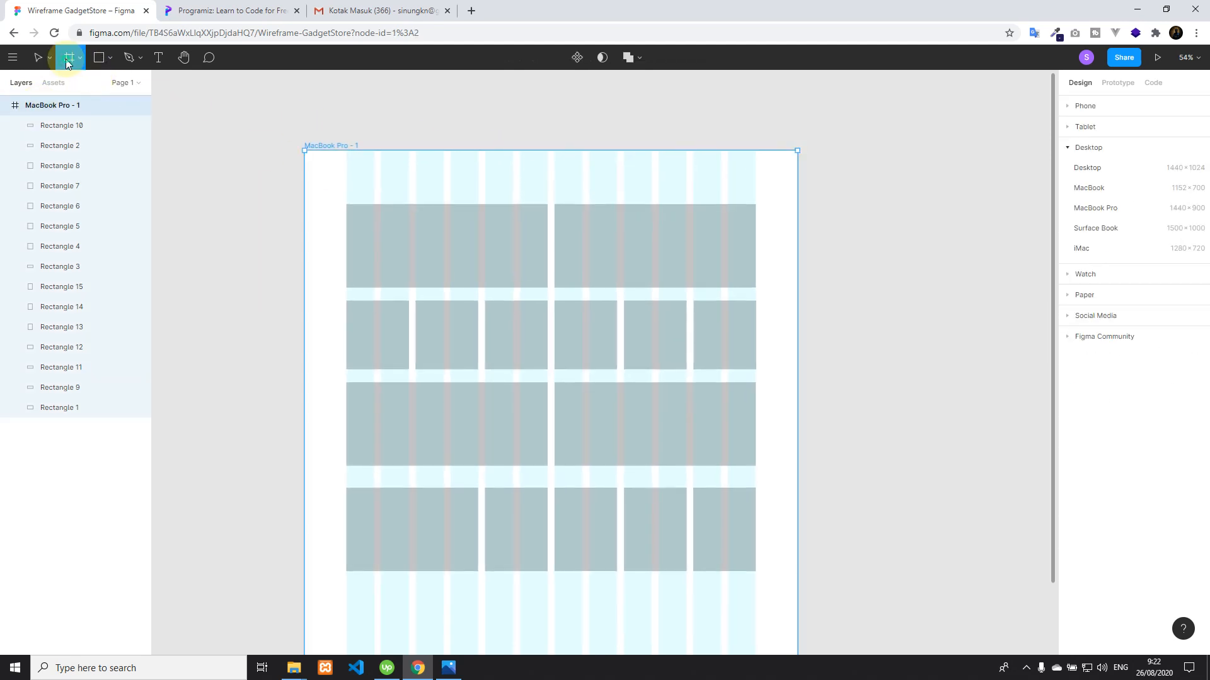
left_click(1091, 208)
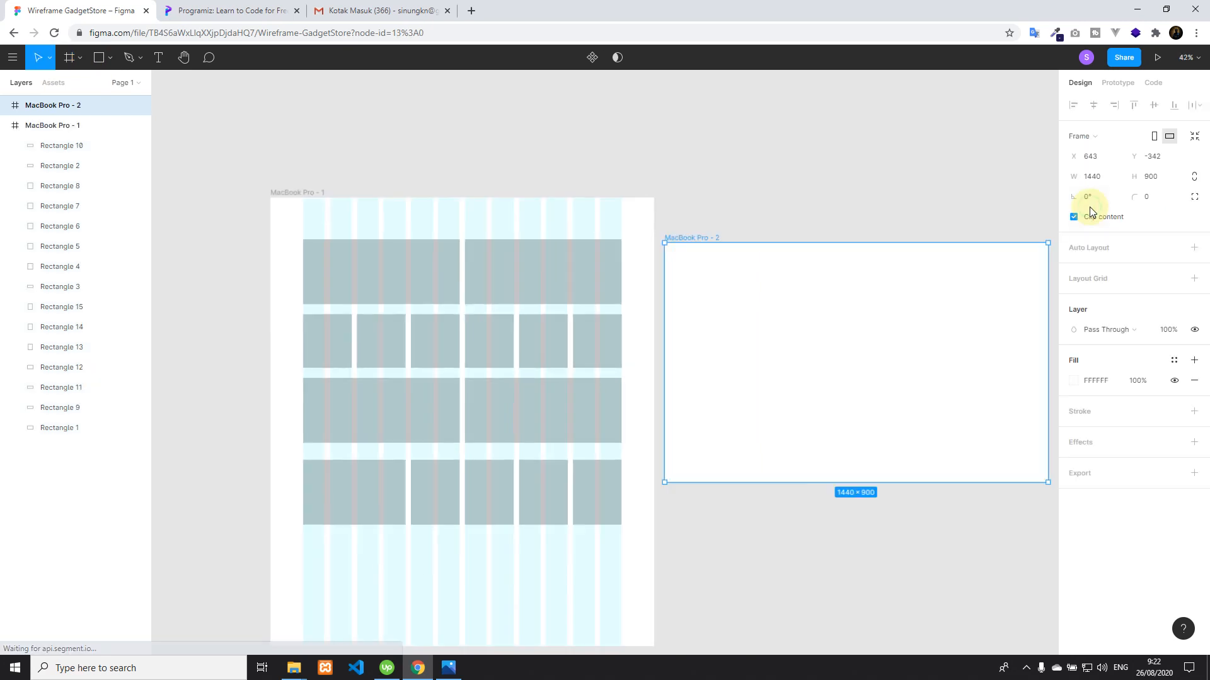
Add a layout grid to the new MacBook Pro frame and change it to a 12-column grid
left_click(1194, 281)
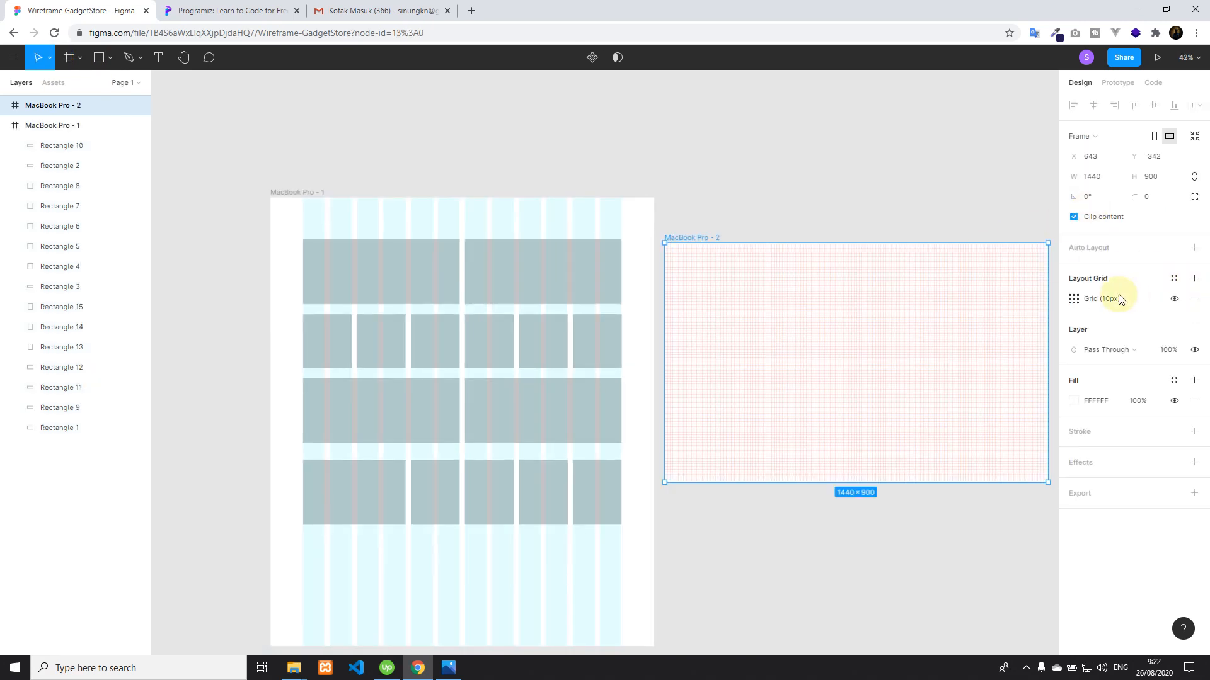
left_click(1074, 299)
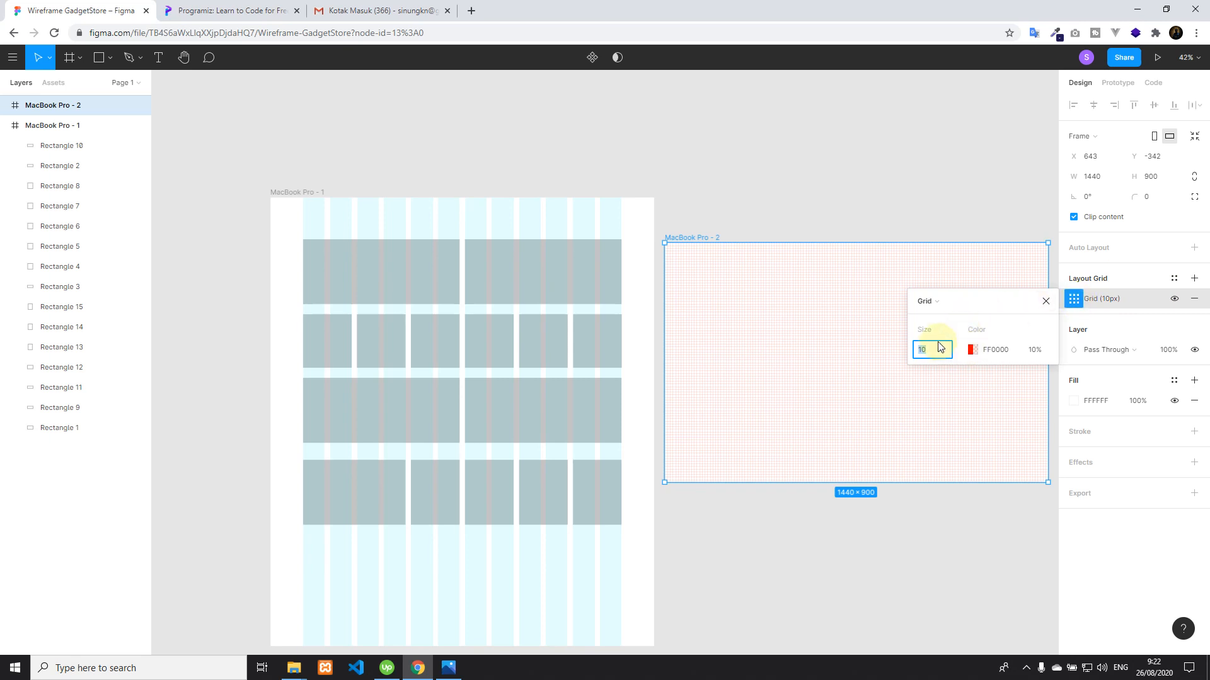
left_click(924, 302)
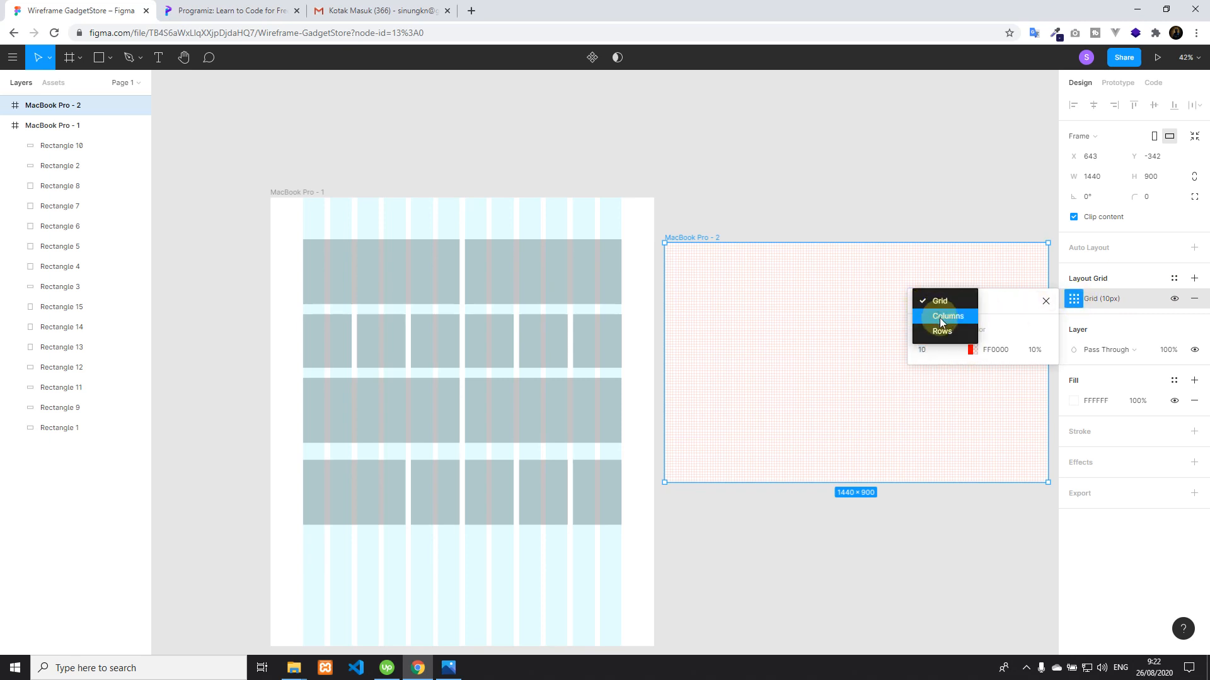
left_click(941, 320)
left_click(951, 351)
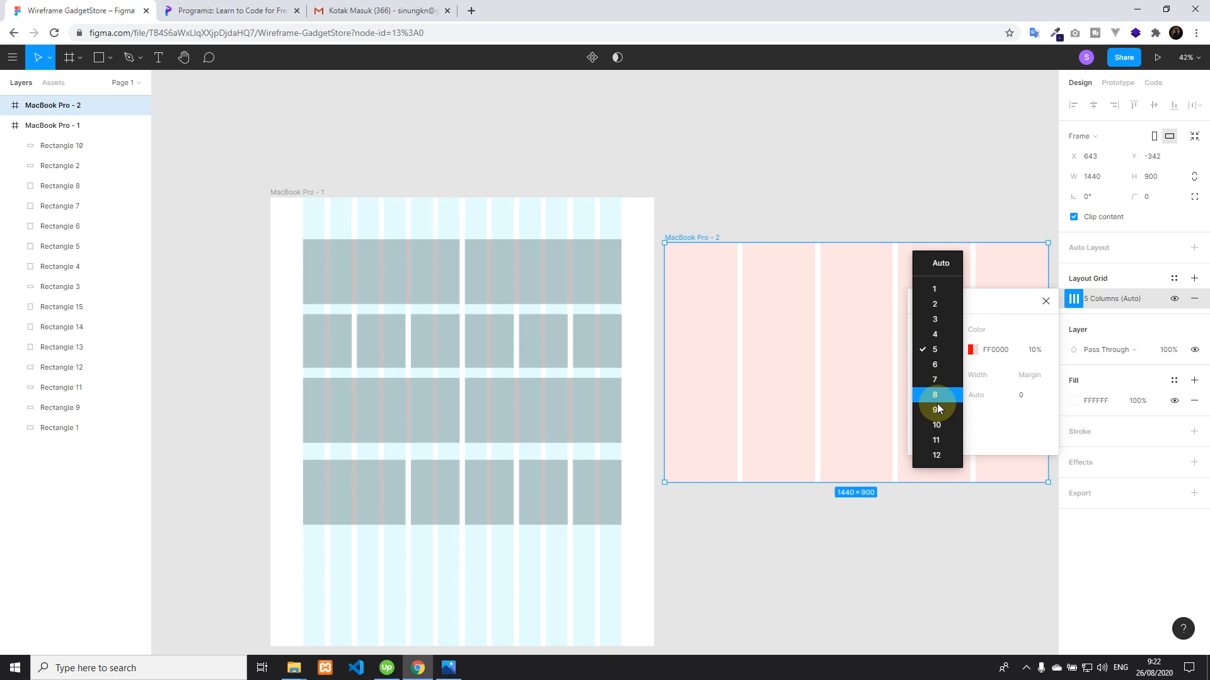
left_click(943, 451)
Set the column grid's margin to 122 and its color to 00FFFF
left_click(1024, 400)
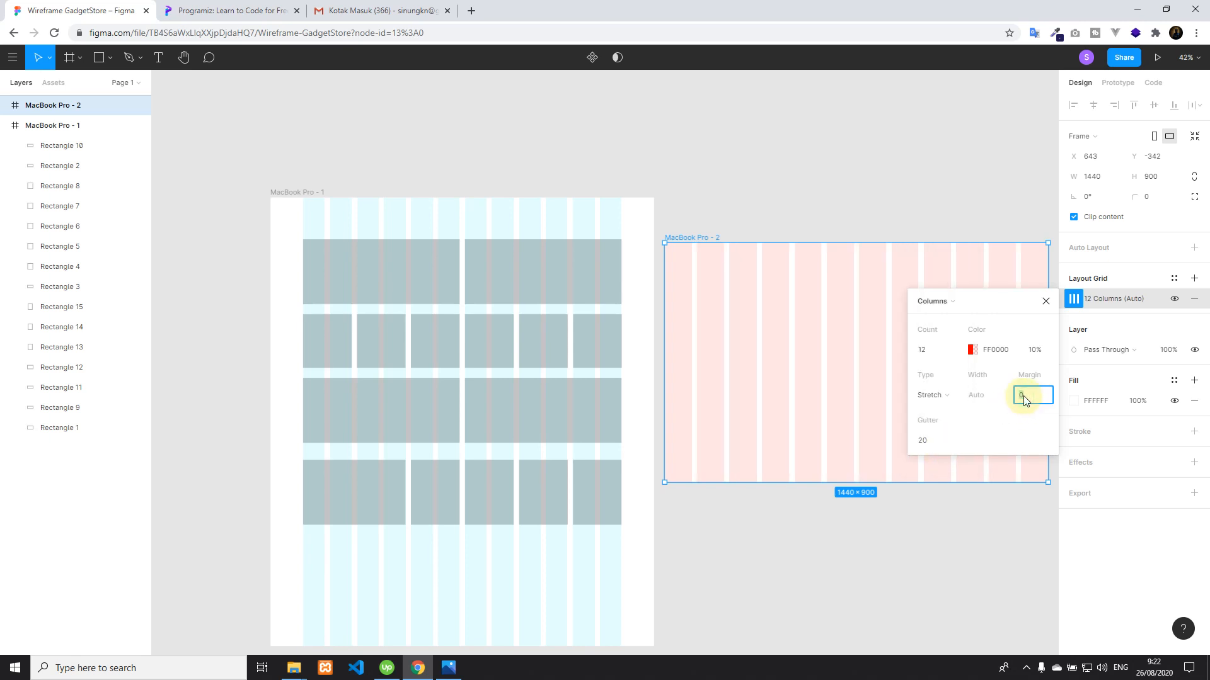
type("122")
left_click(1009, 307)
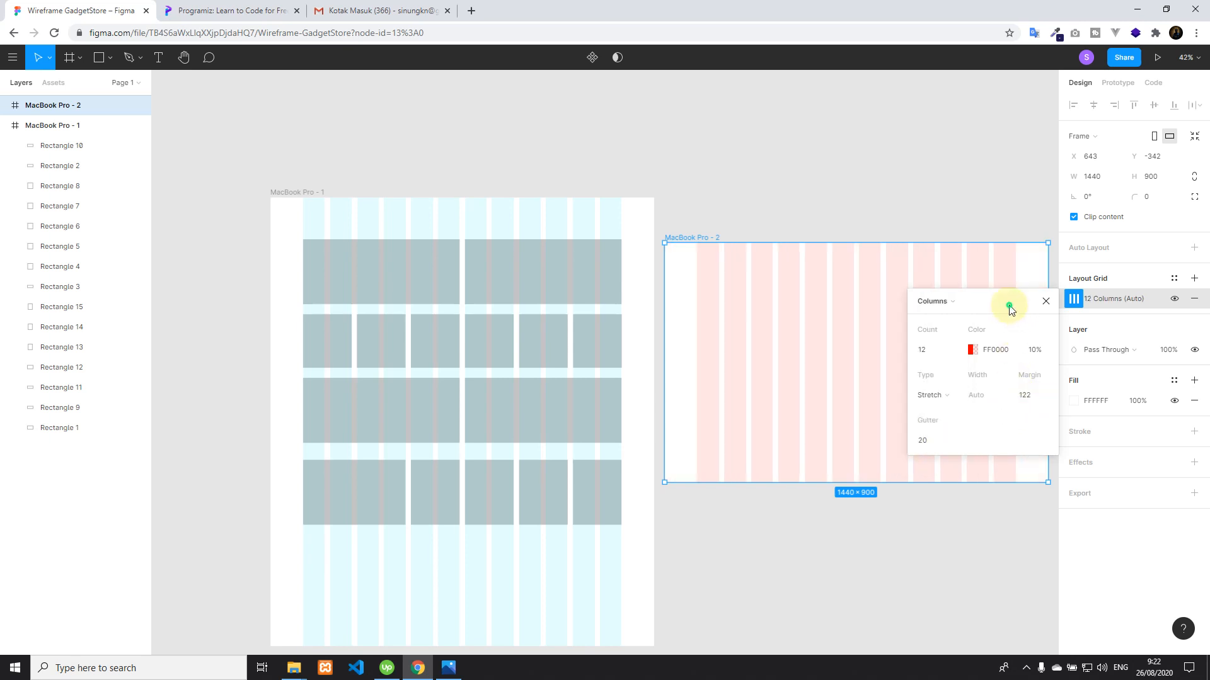
left_click(986, 352)
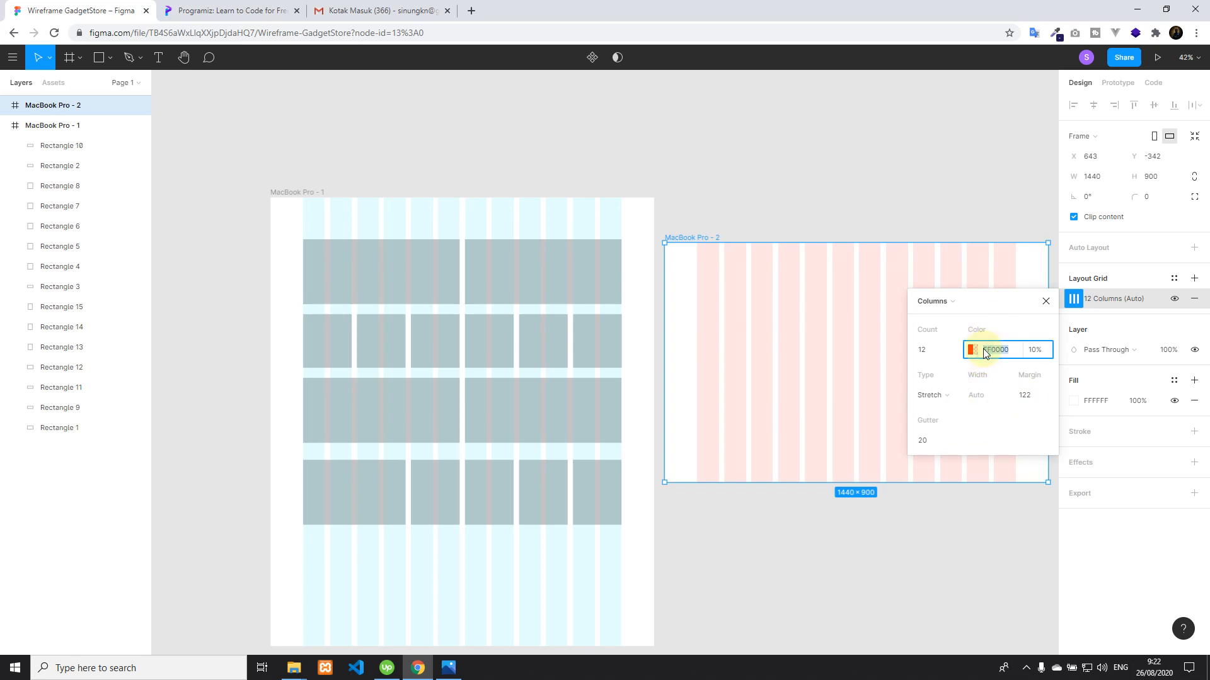
type("00ffff")
key("Return")
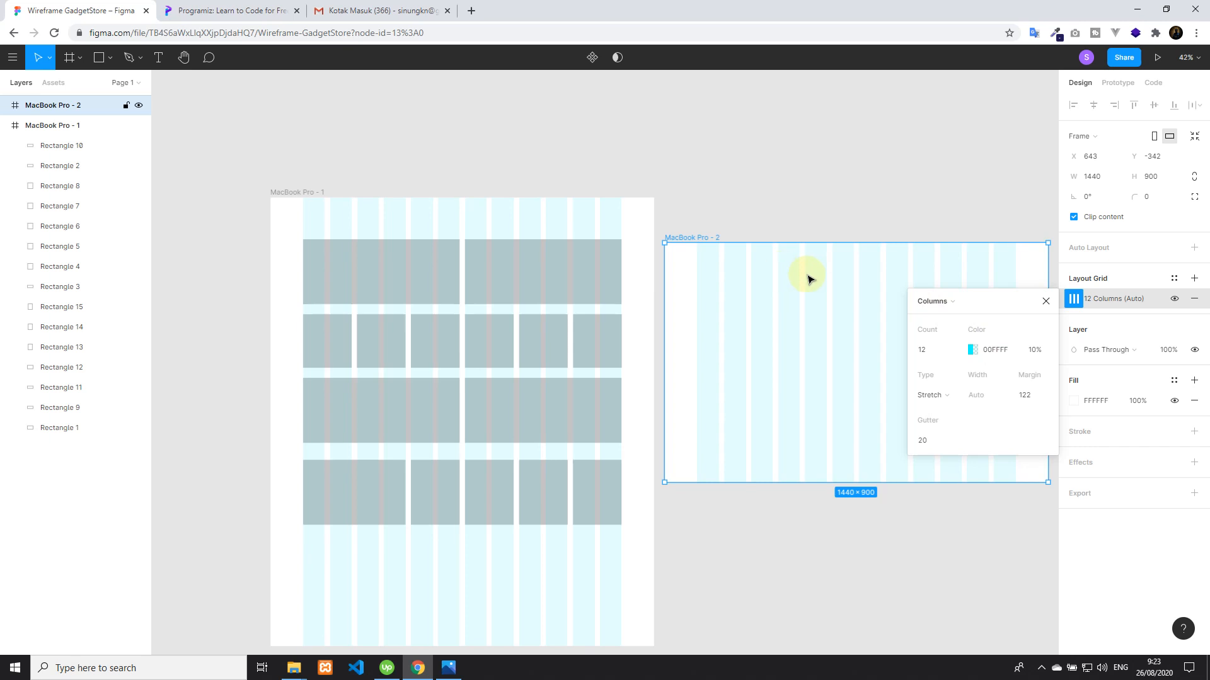
left_click(1045, 301)
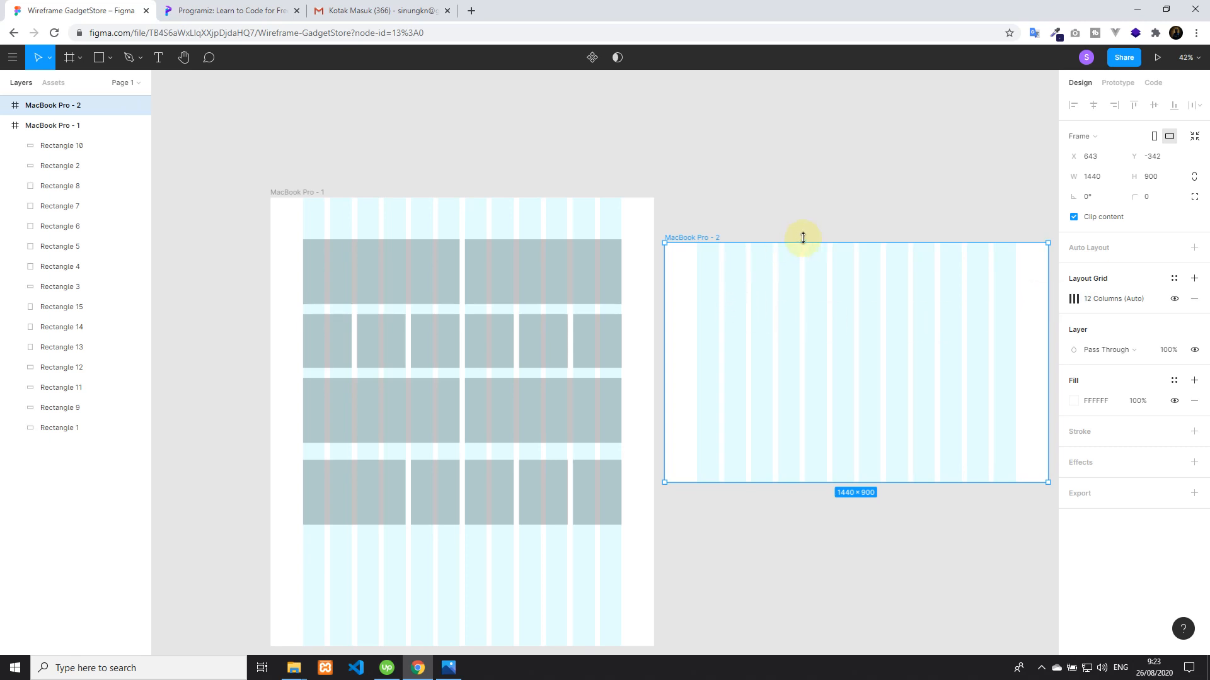
Toggle the new frame's column grid to compare both views and leave it hidden
left_click(1175, 300)
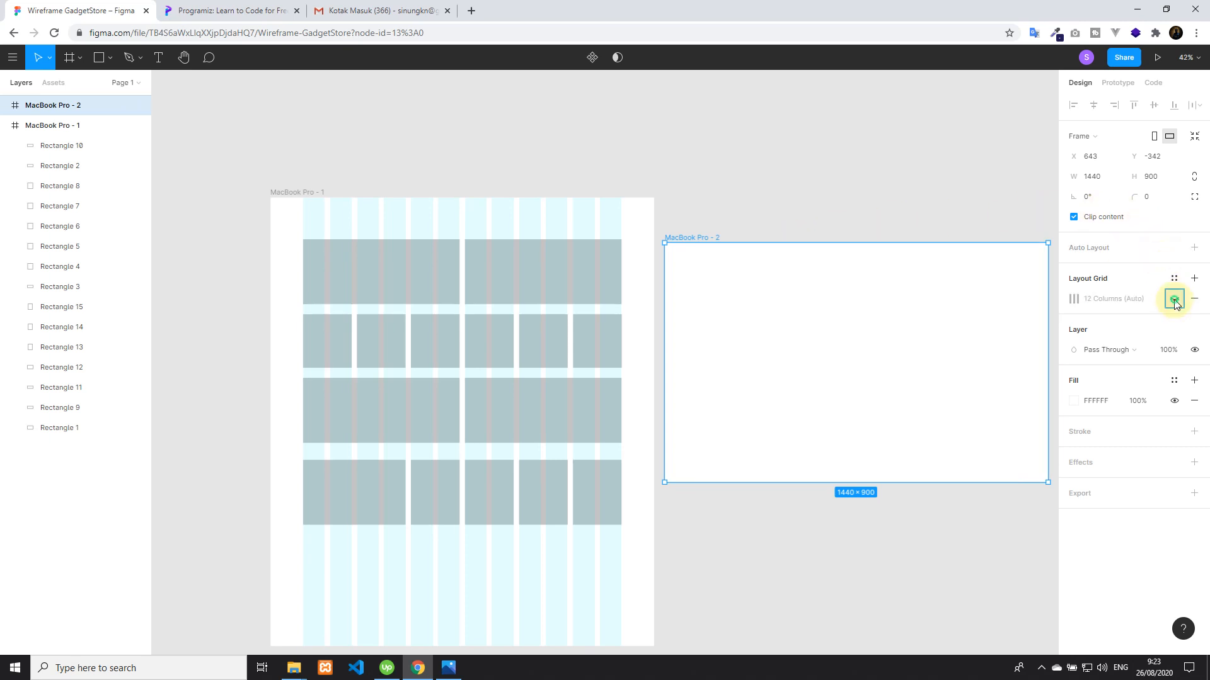
left_click(1175, 301)
left_click(1175, 301)
left_click(1175, 301)
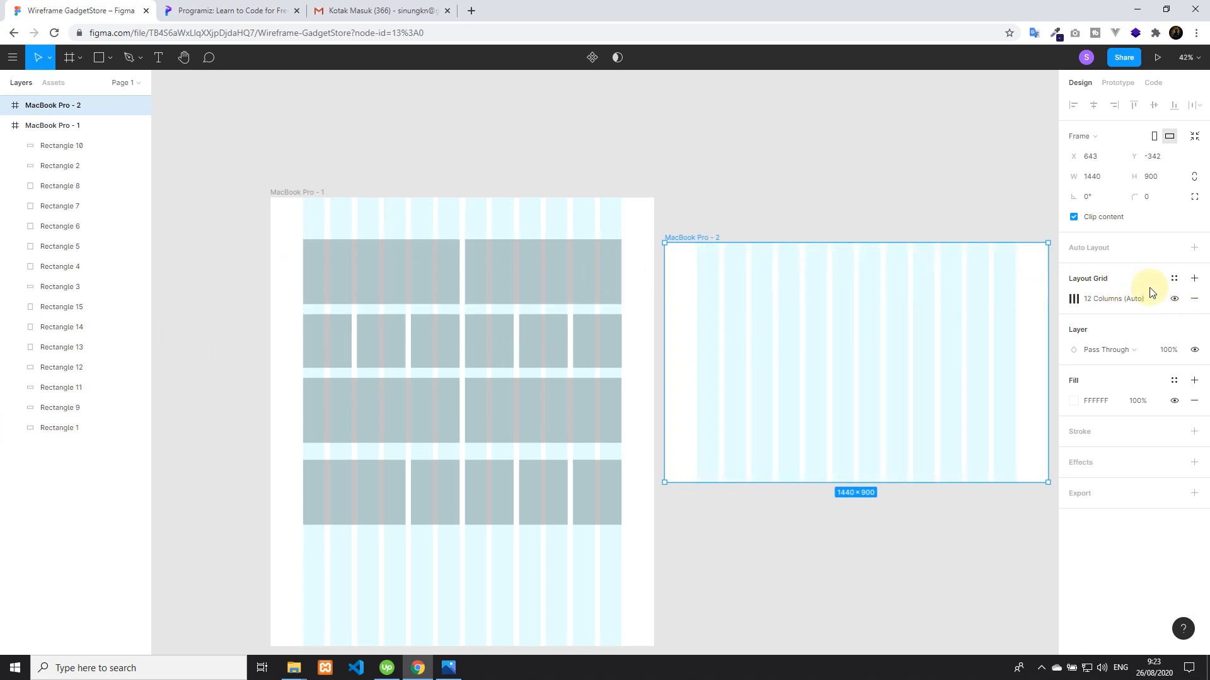
left_click(840, 195)
left_click(848, 287)
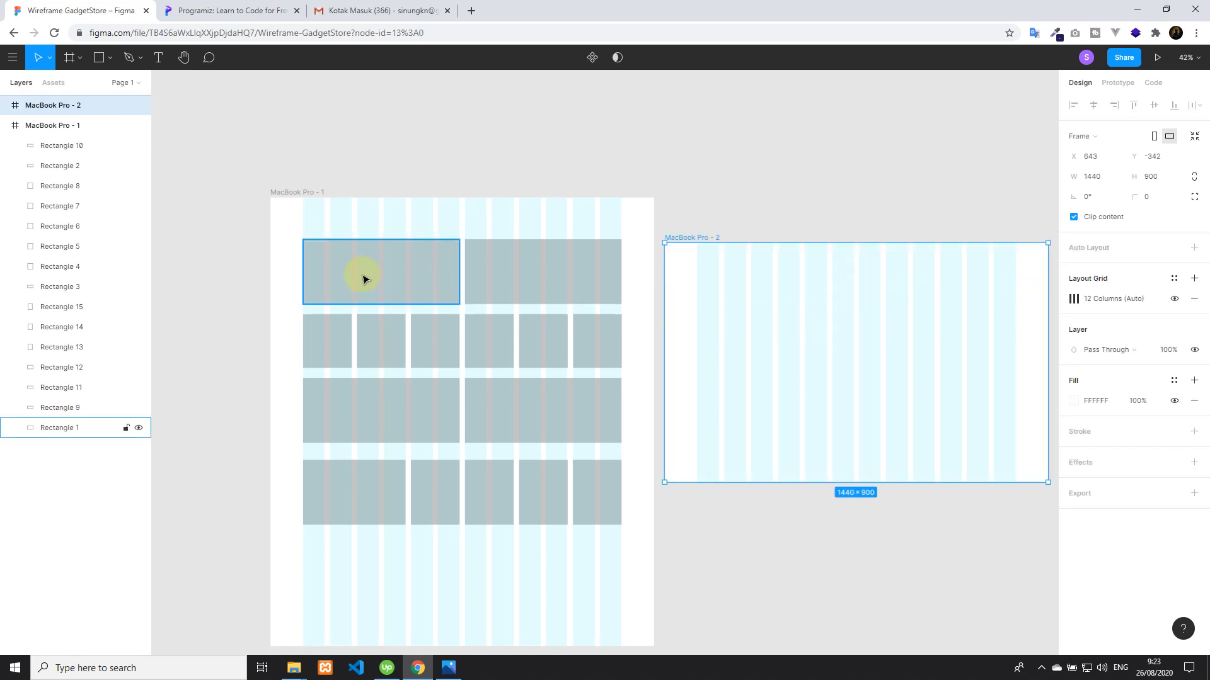
left_click(1175, 299)
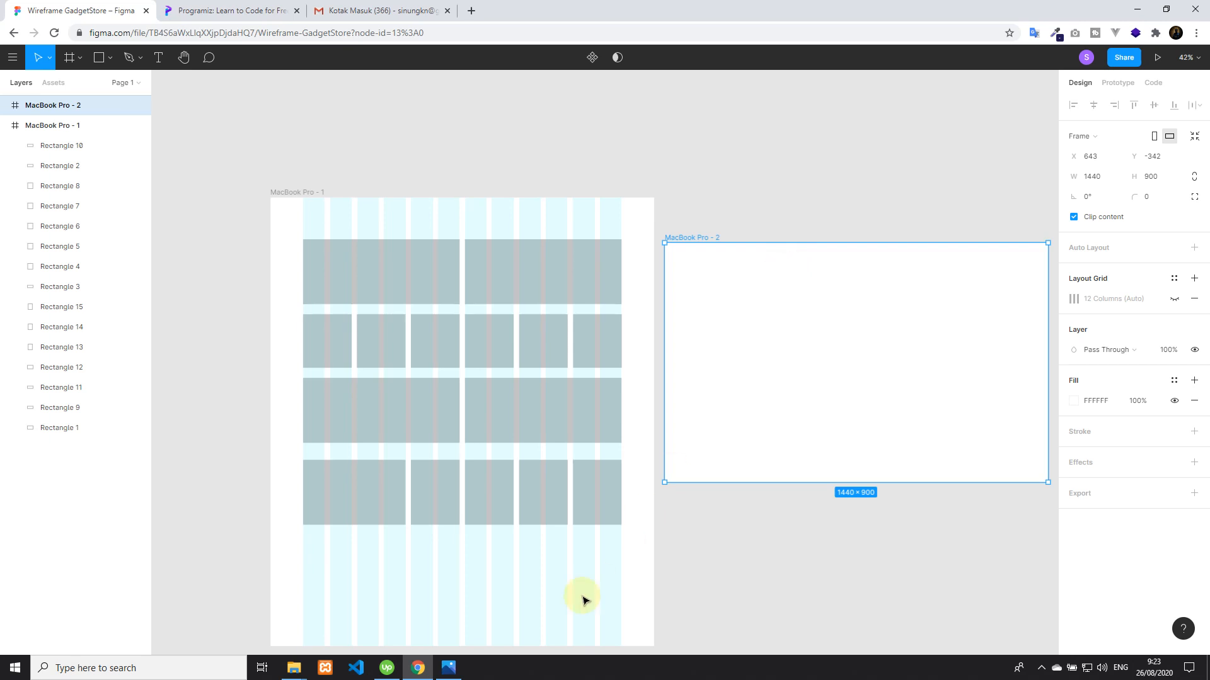
Switch to Photos and examine the Header and Navbar branches of the Gadget Store mind map
left_click(449, 667)
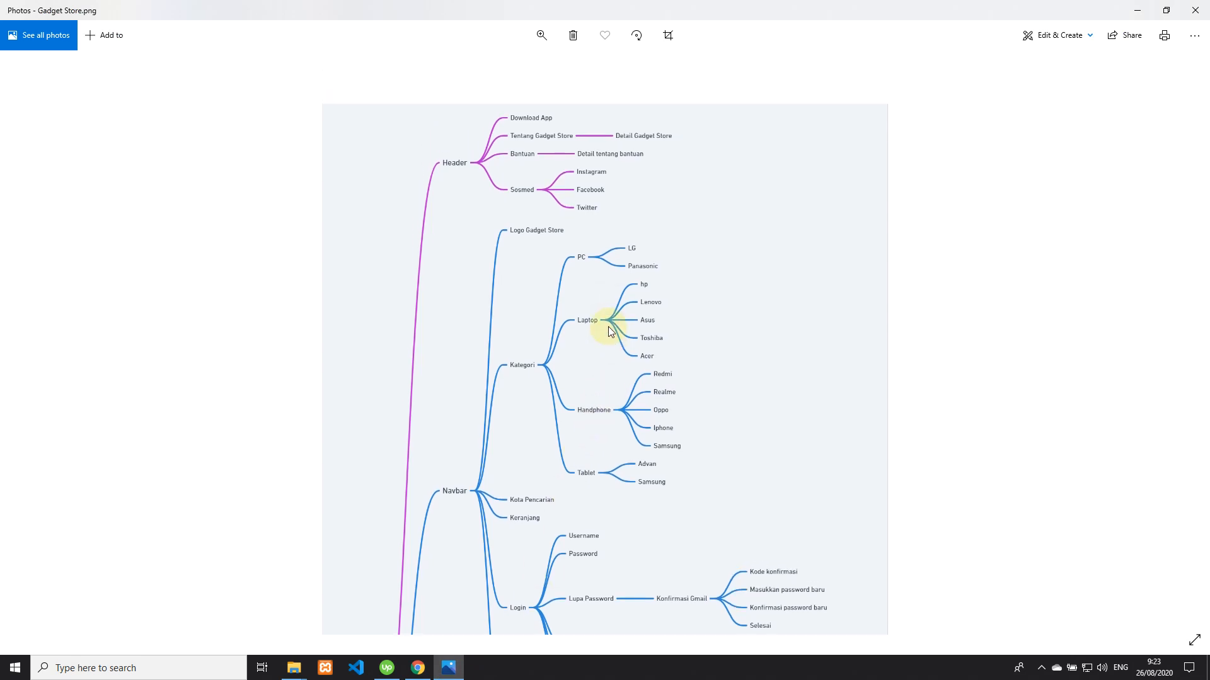
scroll(609, 332, "down", 1)
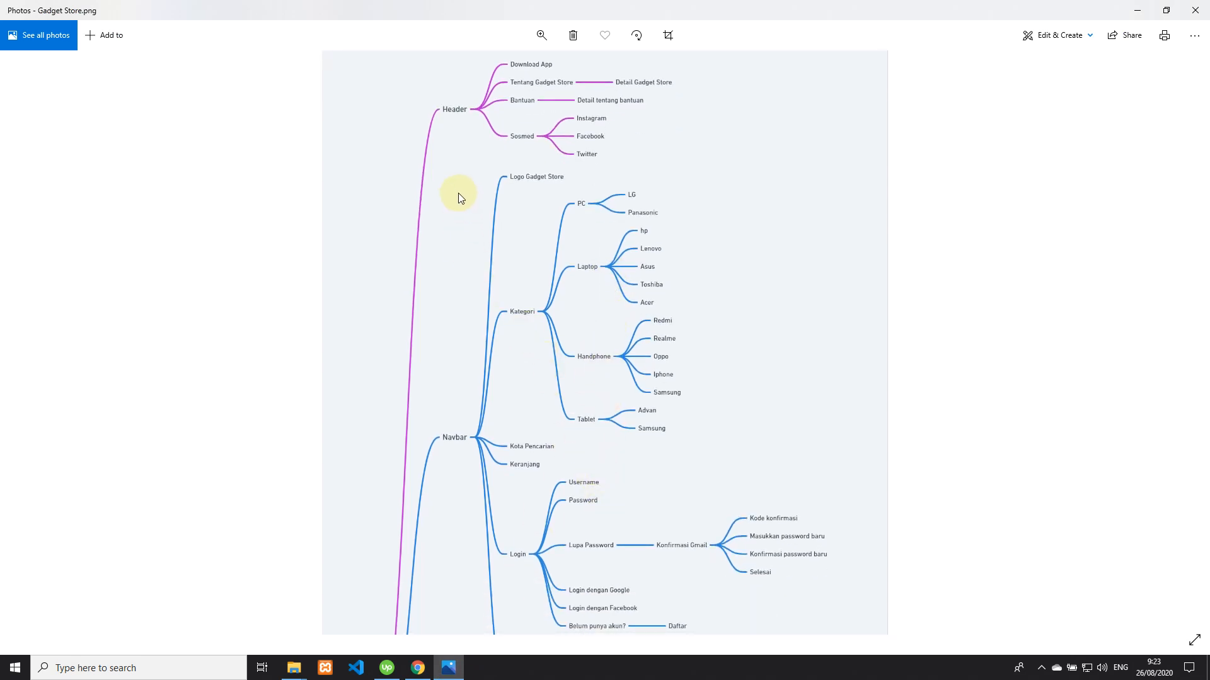
scroll(475, 378, "down", 17)
scroll(543, 485, "up", 6)
scroll(541, 482, "up", 10)
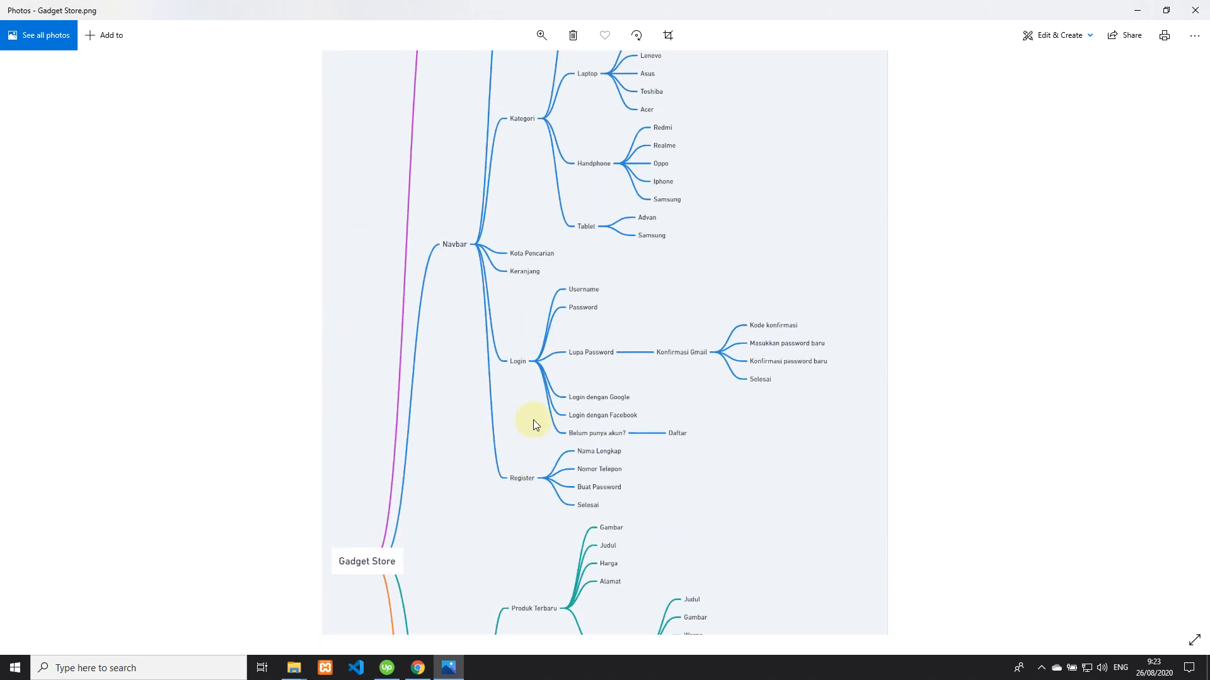
scroll(508, 485, "up", 2)
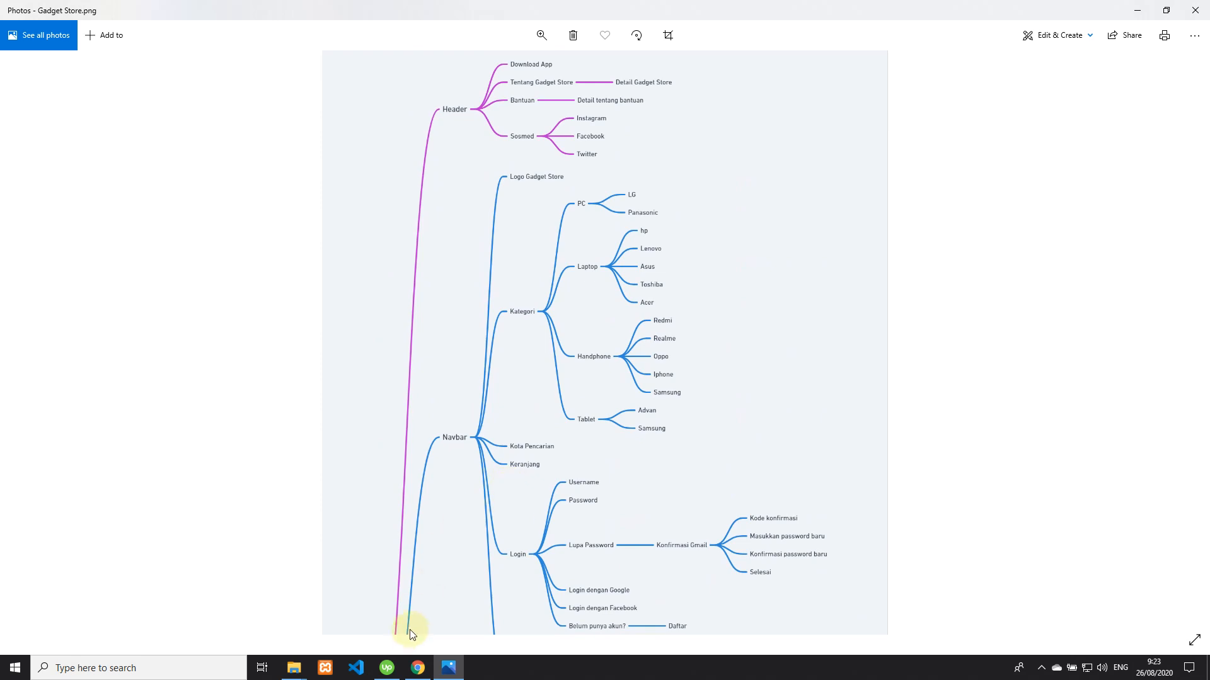
Switch back to Figma and move the MacBook Pro - 2 frame farther from the first frame, to about X 732, Y -337
left_click(418, 669)
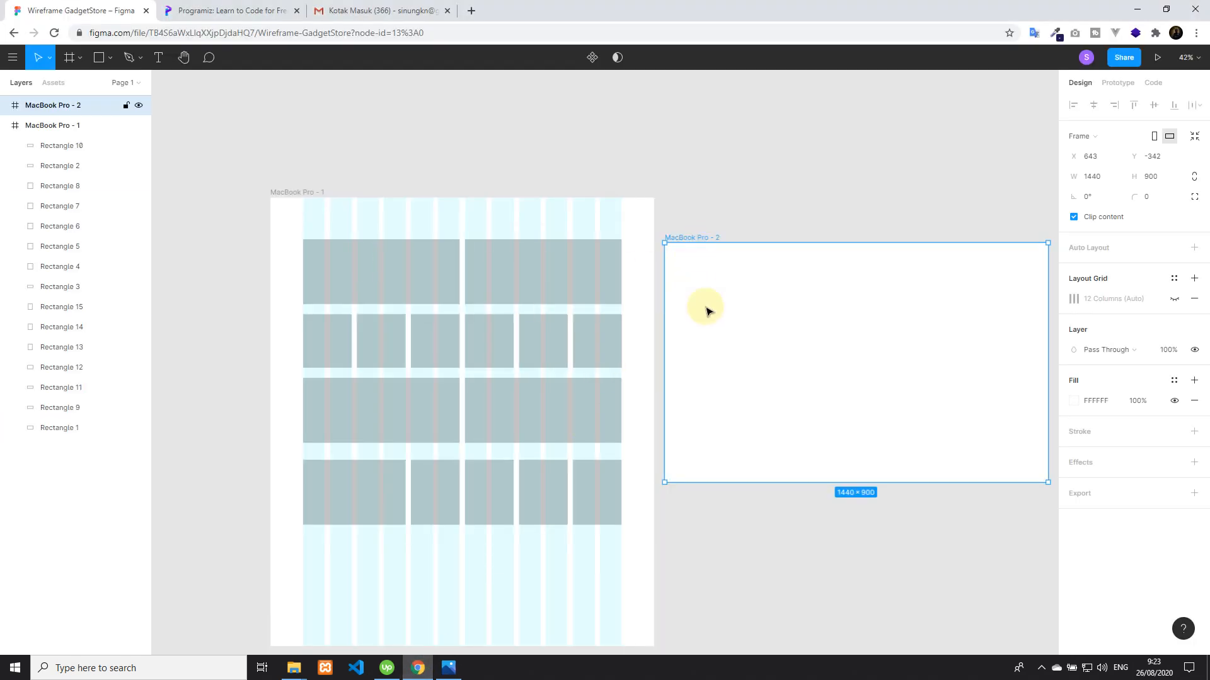
scroll(788, 319, "down", 2)
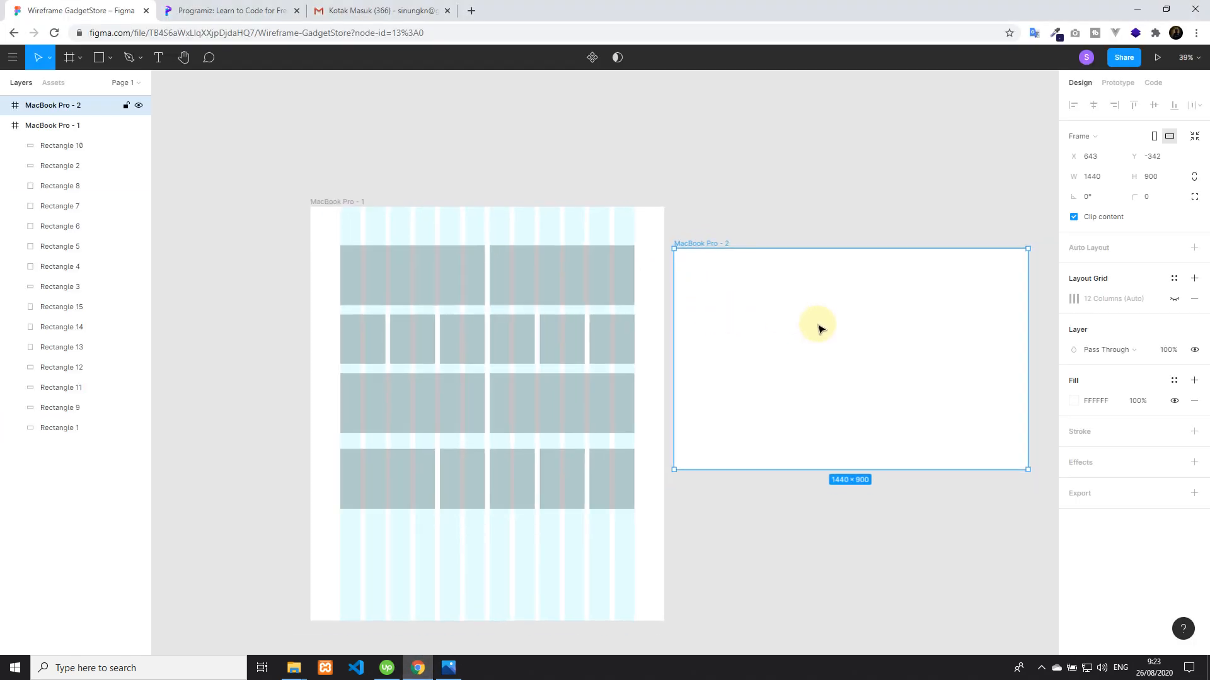
scroll(821, 326, "left", 2)
scroll(821, 326, "down", 3)
scroll(907, 328, "right", 3)
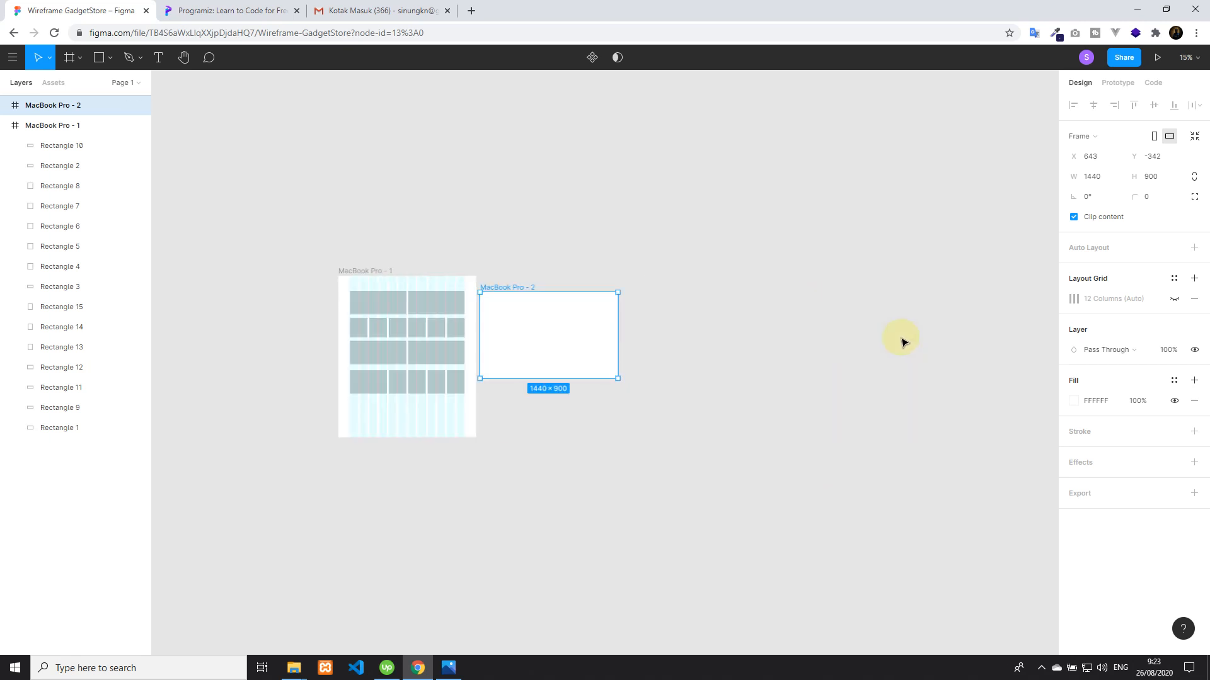
scroll(580, 344, "up", 5)
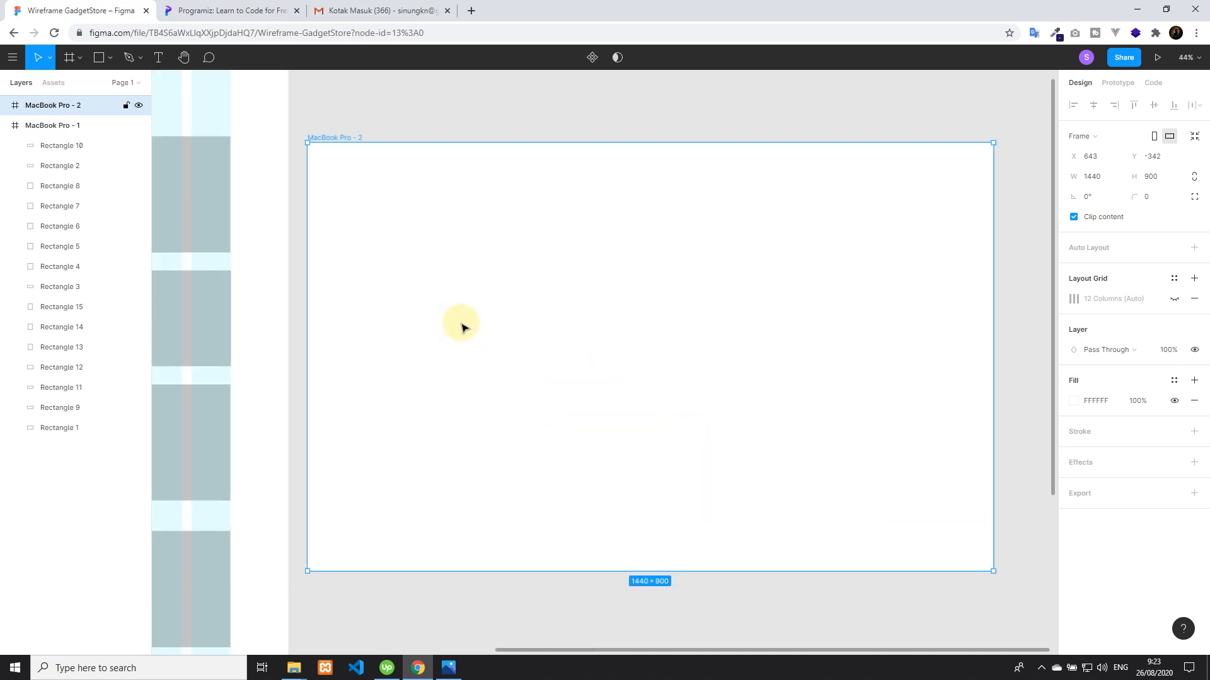
scroll(537, 318, "right", 4)
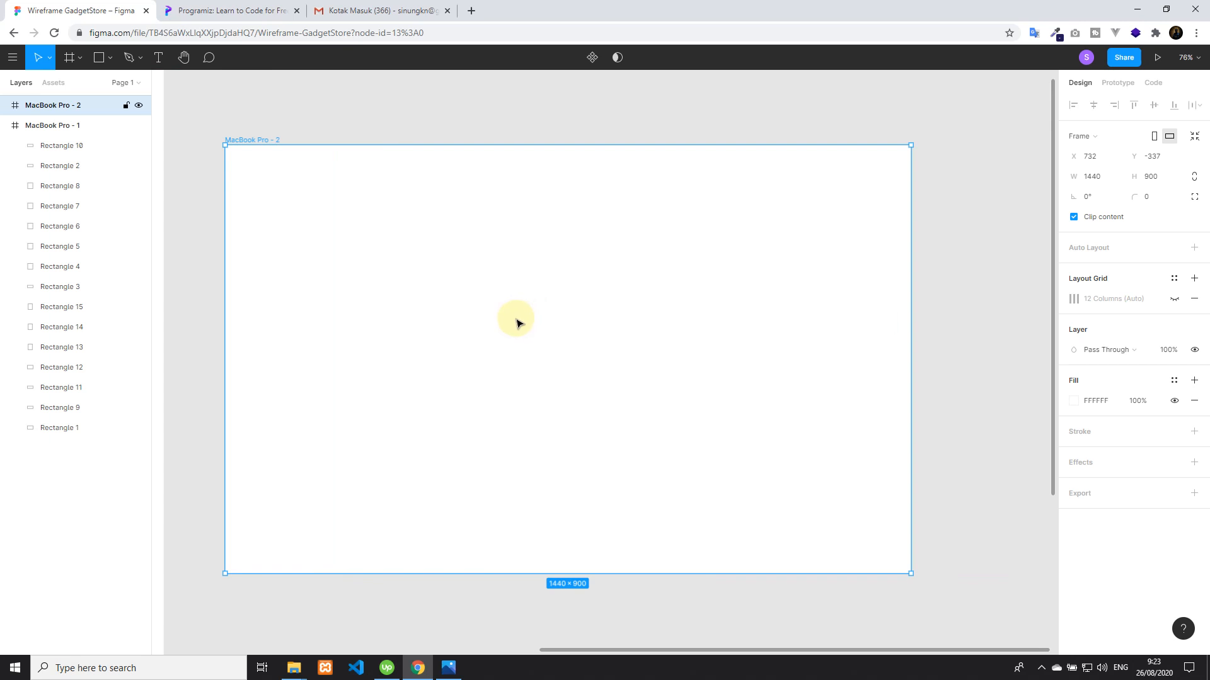
Draw a 1440-wide header rectangle along the top edge of MacBook Pro - 2 and set its height to 40
left_click(158, 57)
left_click(98, 57)
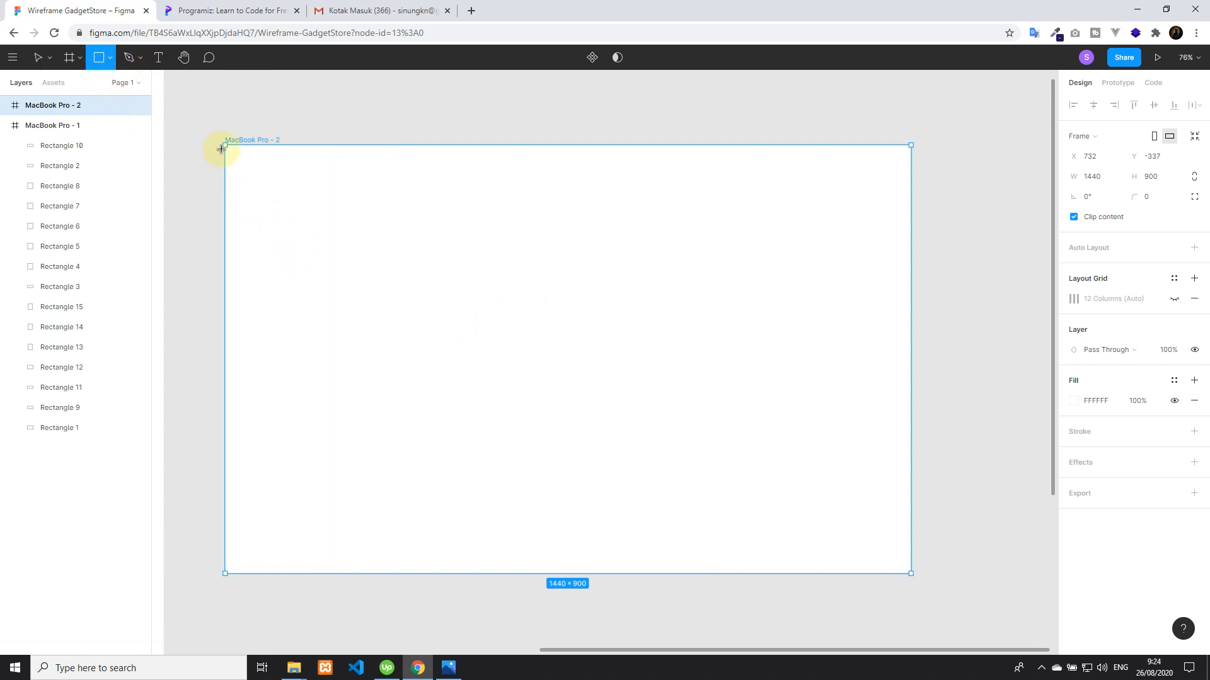
left_click_drag(224, 145, 911, 164)
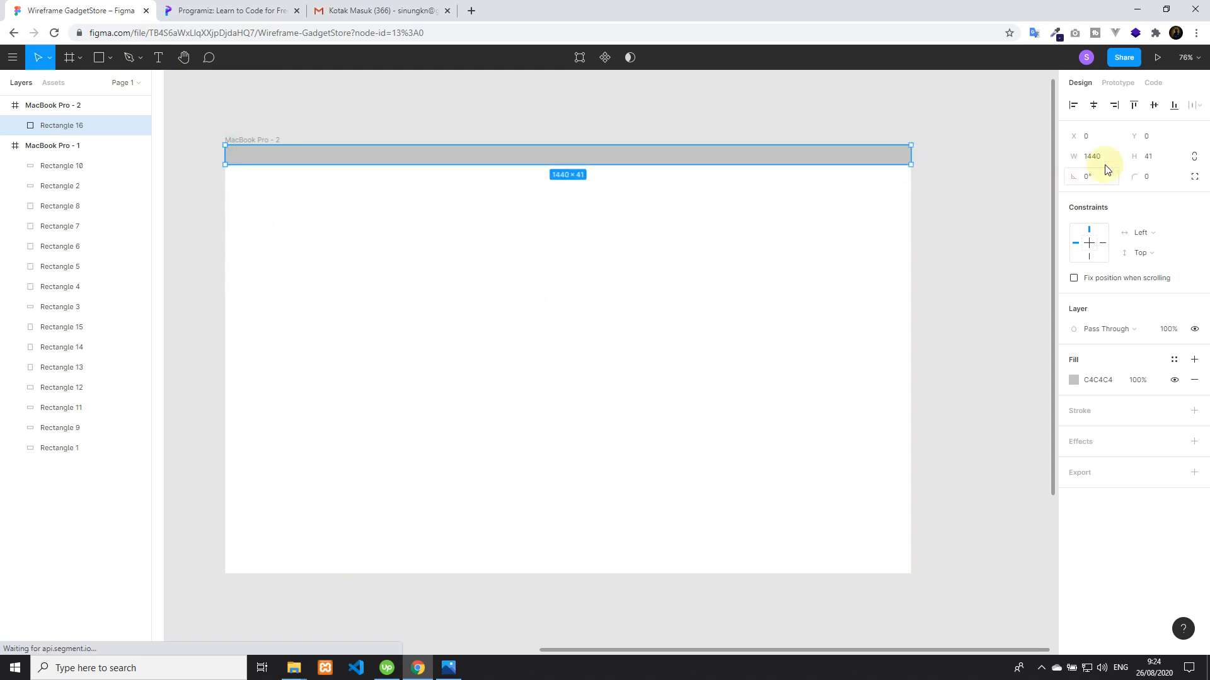
left_click(1157, 160)
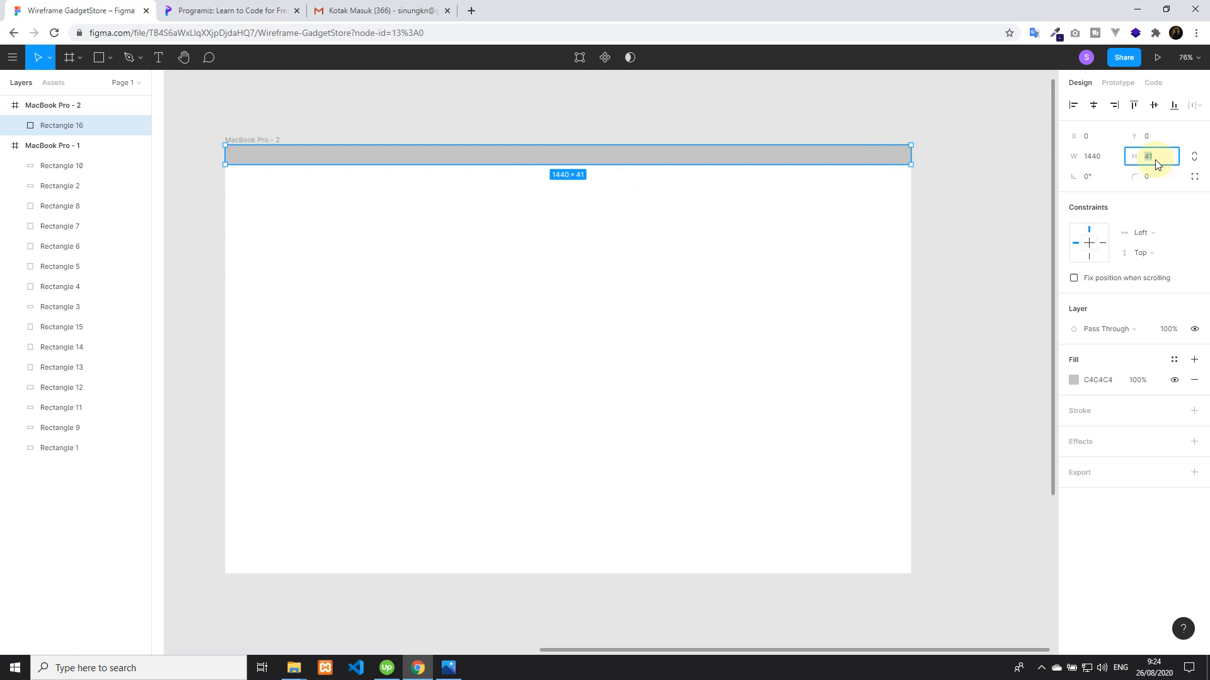
key("Return")
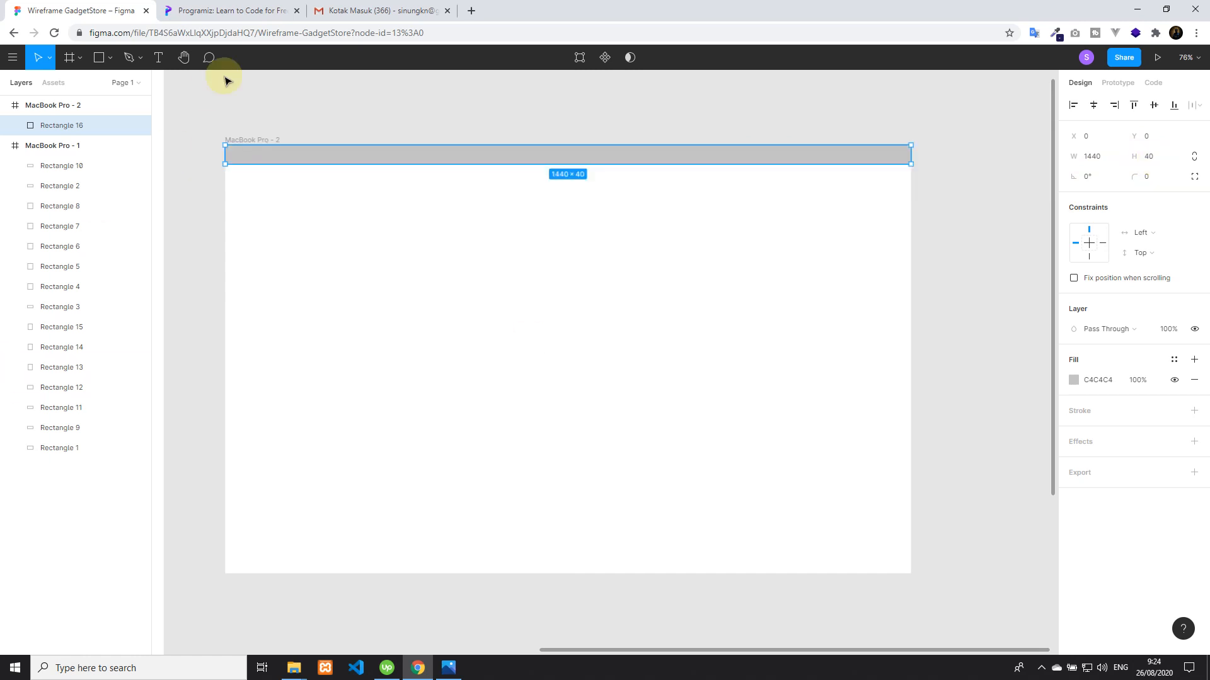
Add the text "Download Apps" on the header bar near its left end, at about X 62, Y 16
left_click(158, 57)
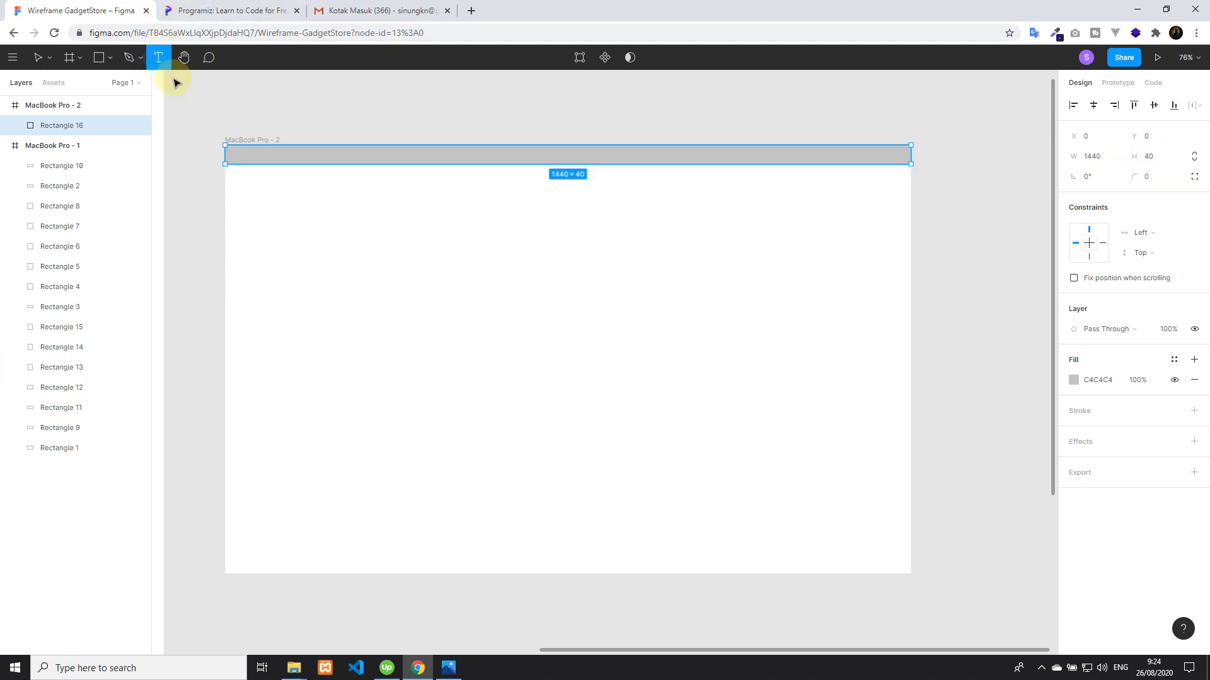
left_click(255, 154)
type("Download Apps")
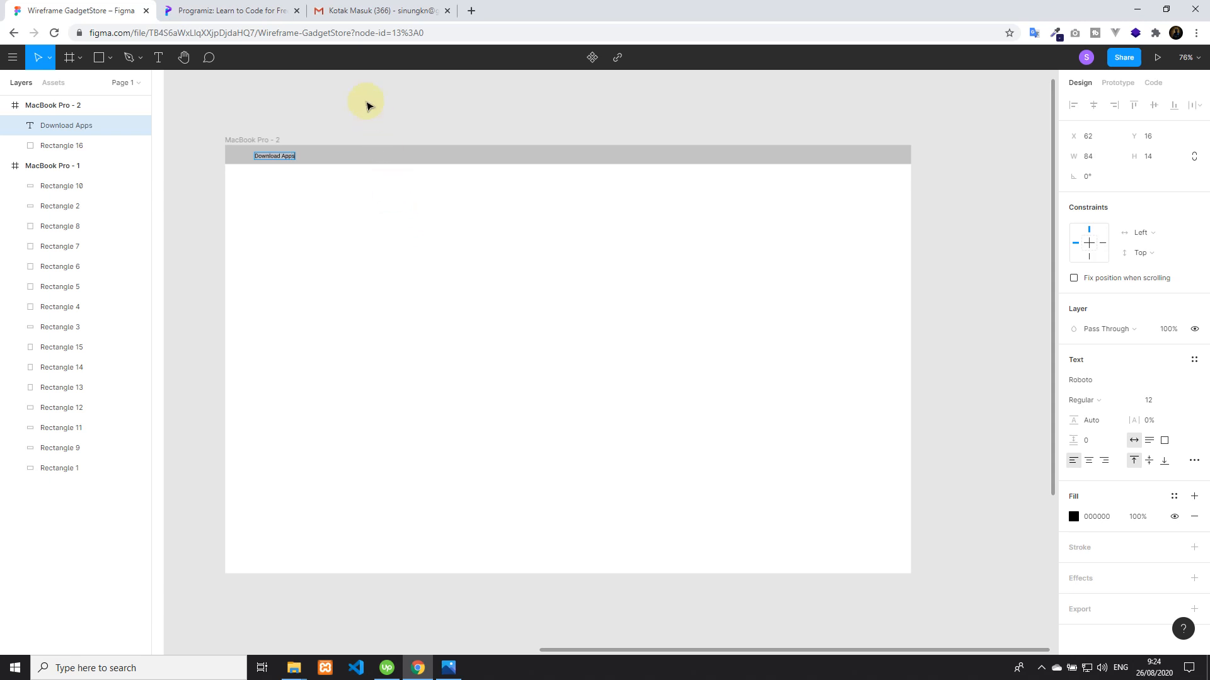
key("Escape")
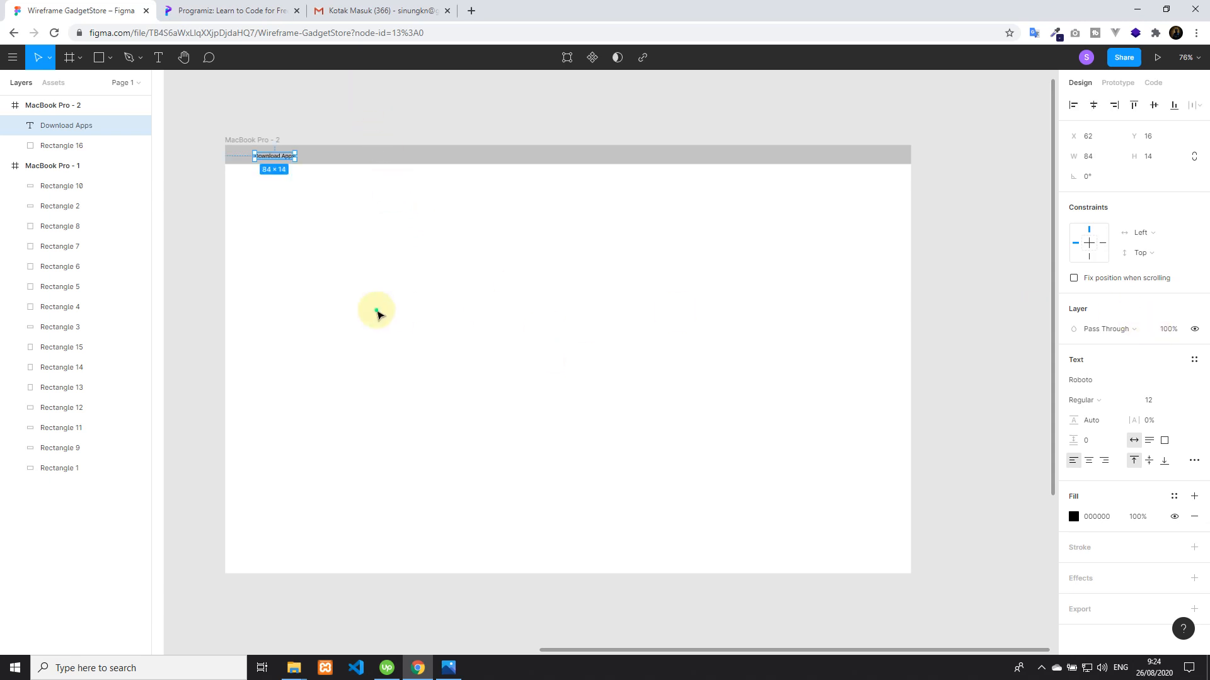
left_click(376, 313)
Show the column grid of MacBook Pro - 2 and align the Download Apps text with the first column's left edge, at X 122, Y 13
left_click(63, 106)
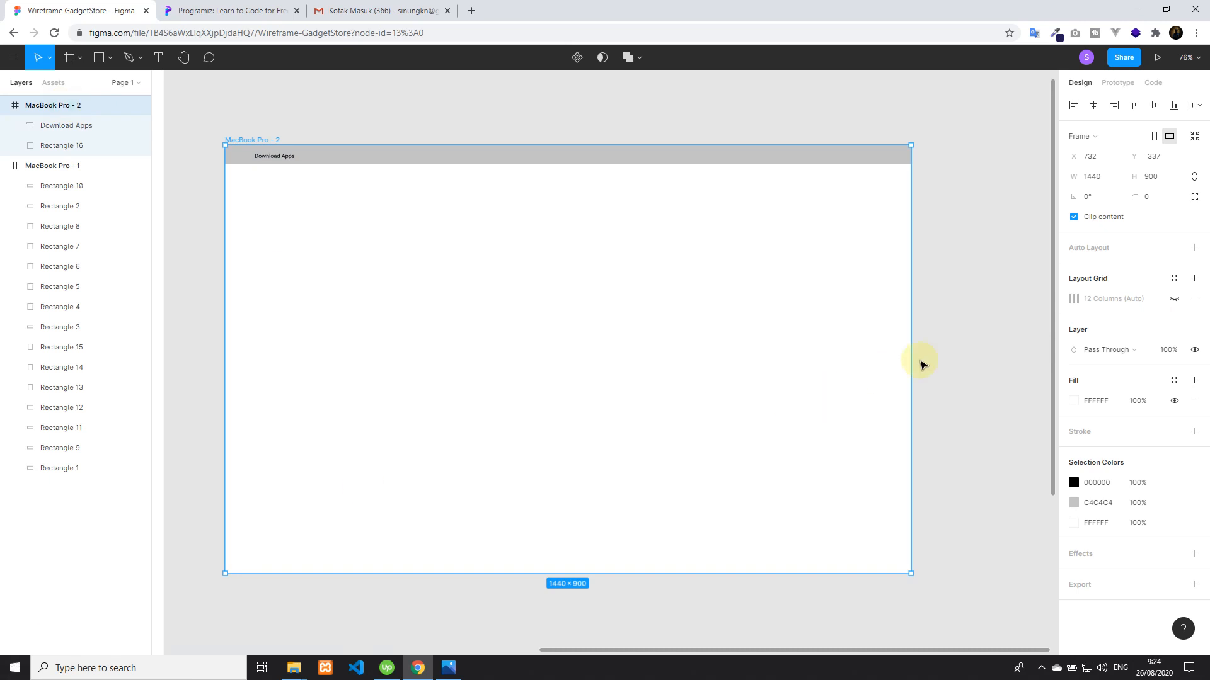
left_click(1174, 300)
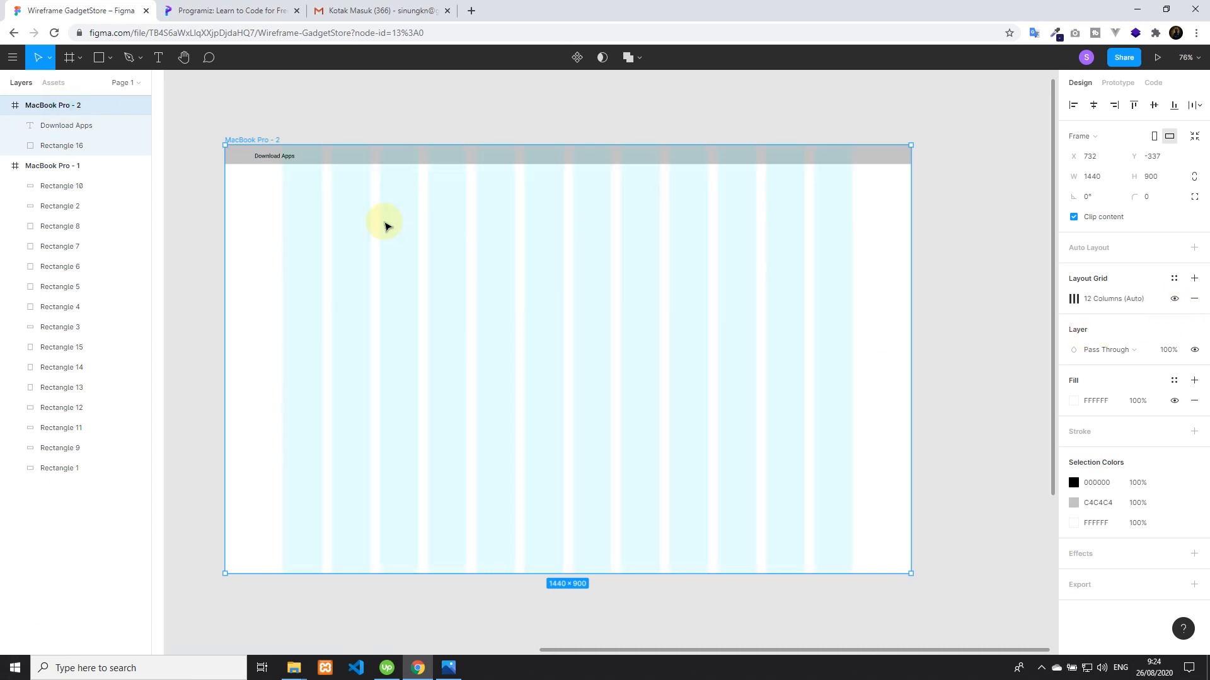
left_click_drag(277, 159, 295, 158)
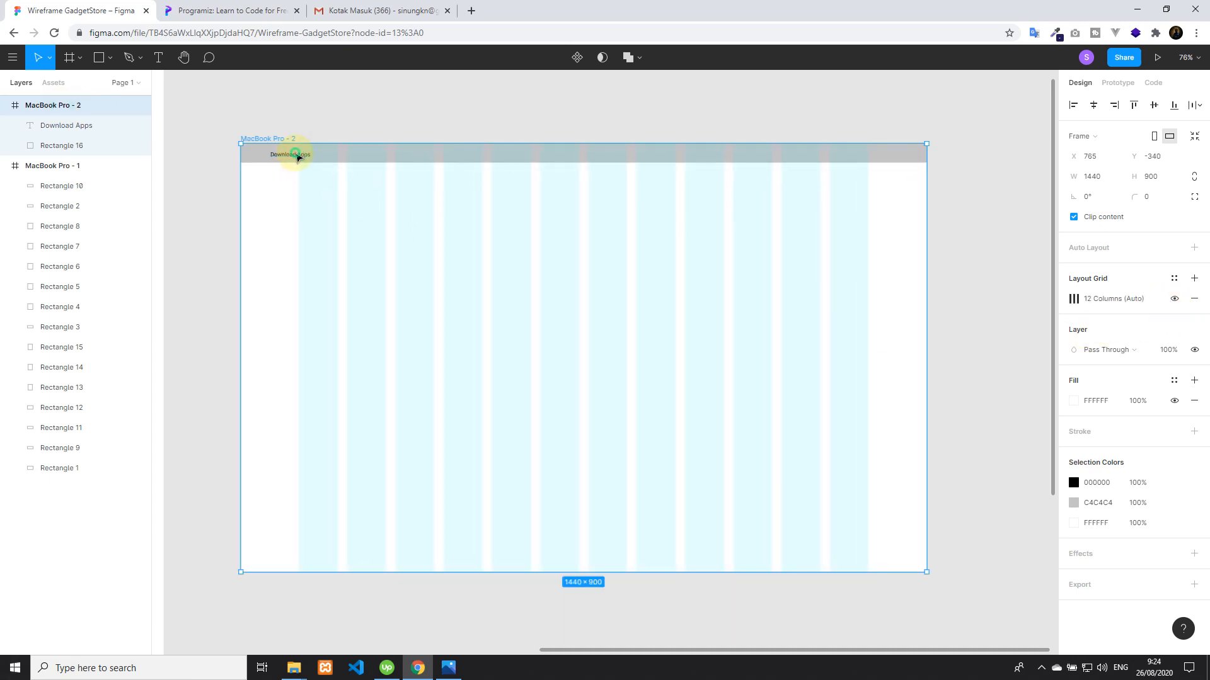
left_click(296, 158)
left_click_drag(299, 158, 329, 156)
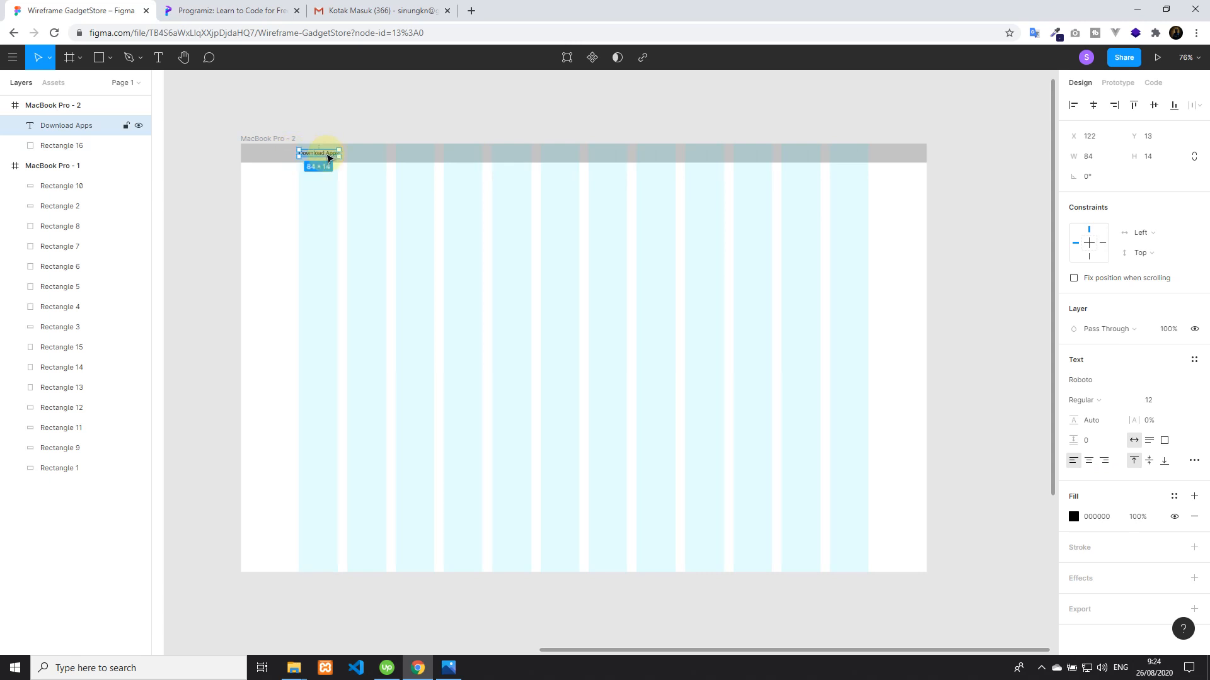
left_click(410, 113)
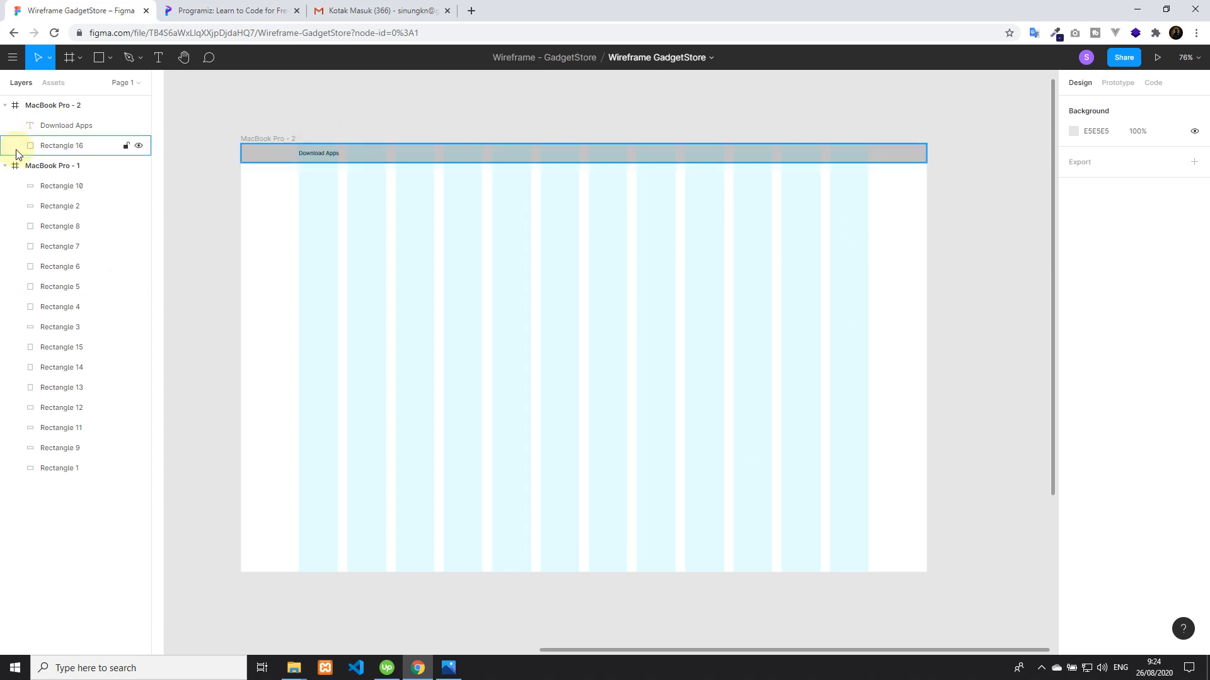
Check the mind map's header items, duplicate the Download Apps text to about X 730, Y 17 in Figma, and change it to "Tentang Gadget Store"
left_click(450, 668)
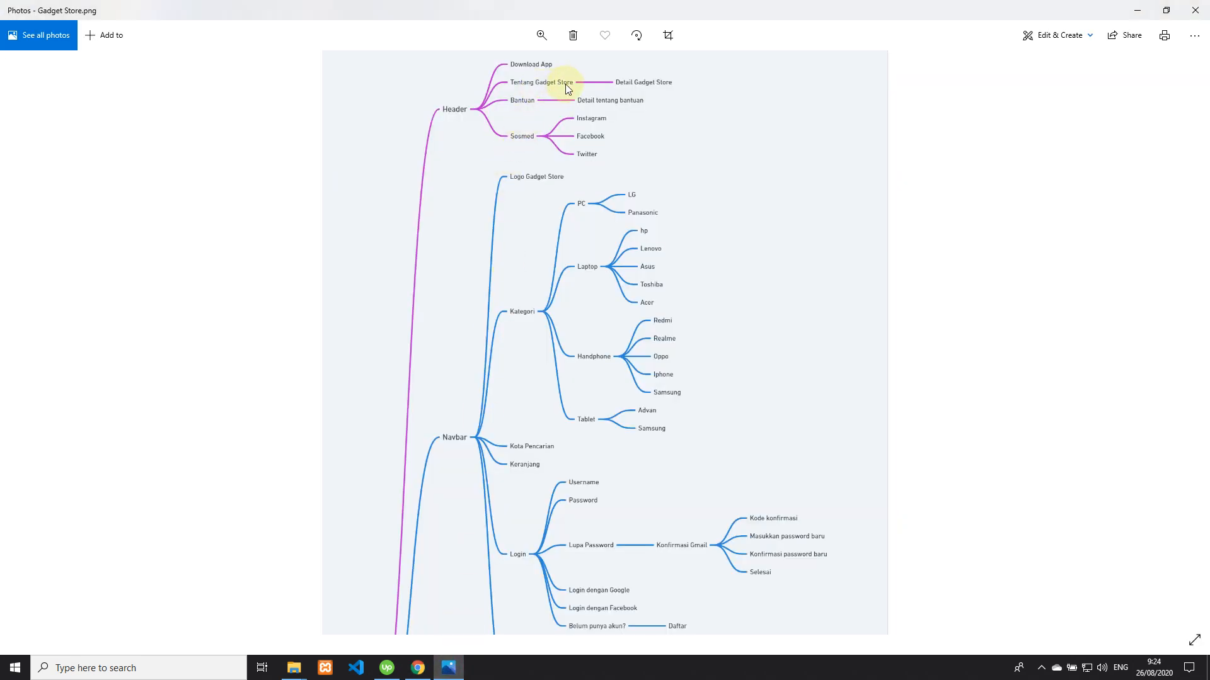
left_click(418, 667)
left_click(313, 152)
key("ctrl+d")
left_click_drag(318, 155, 609, 161)
double_click(610, 158)
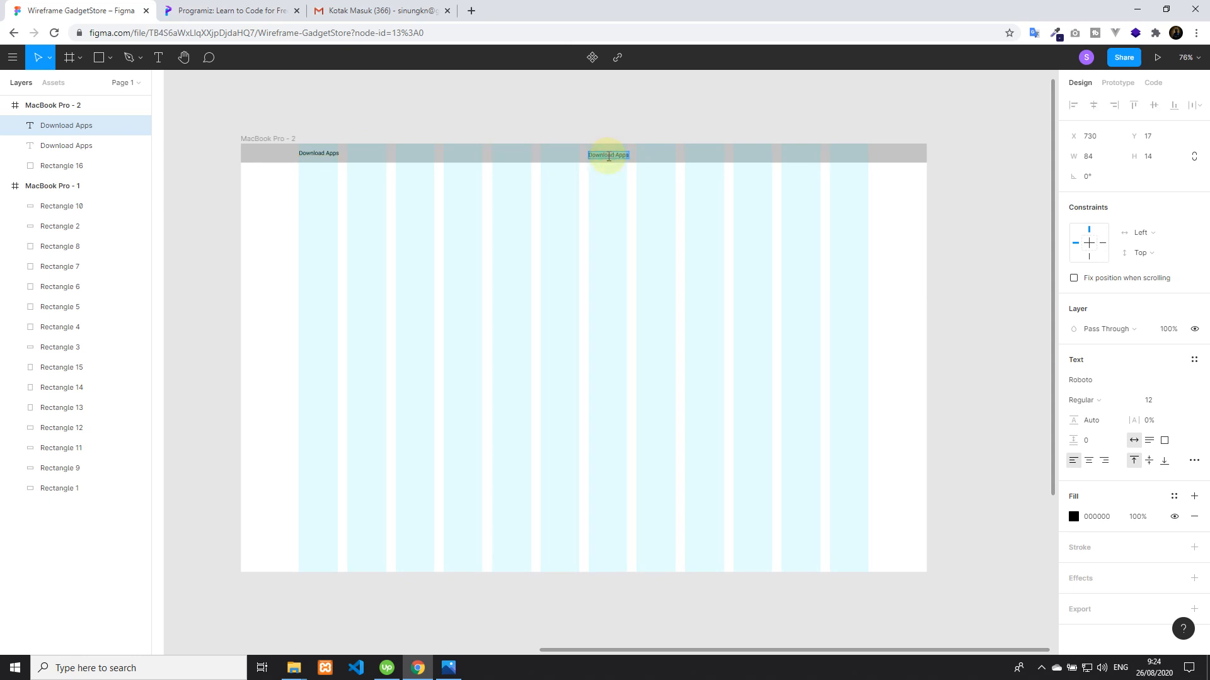
type("Ab")
key("BackSpace")
type("Tentang Gadget Store")
key("Escape")
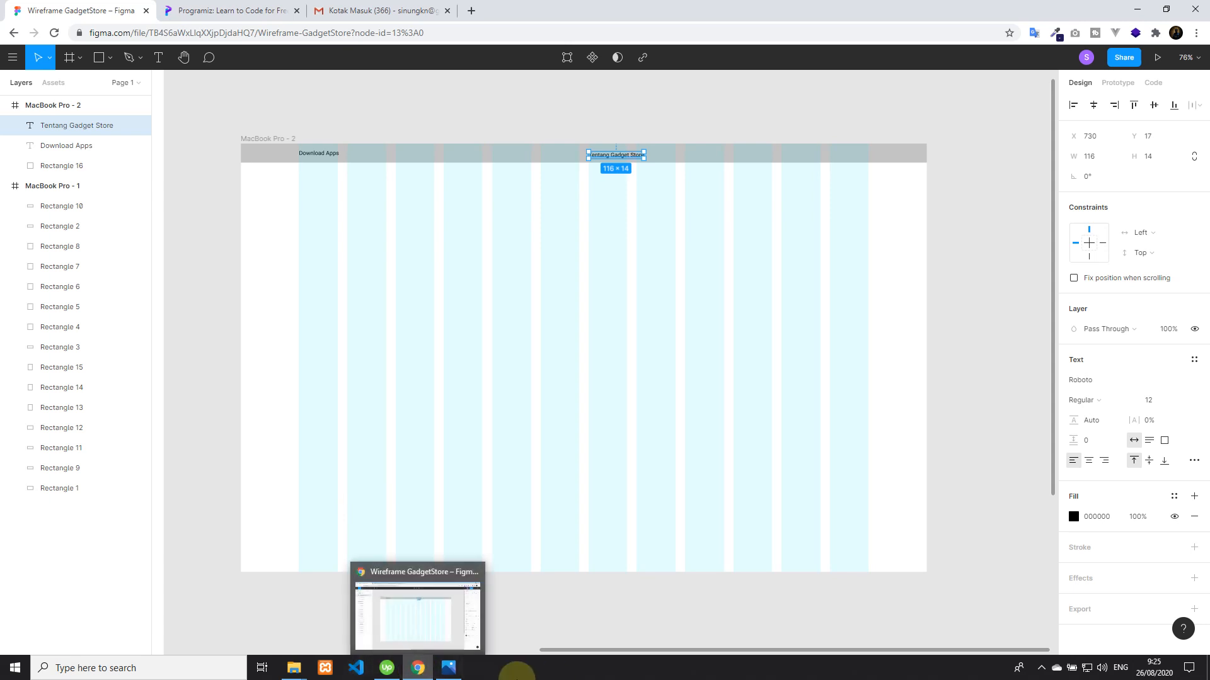
Consult the mind map, duplicate the Tentang Gadget Store text to about X 876, Y 17 in Figma, and change the copy to "Bantuan"
left_click(449, 668)
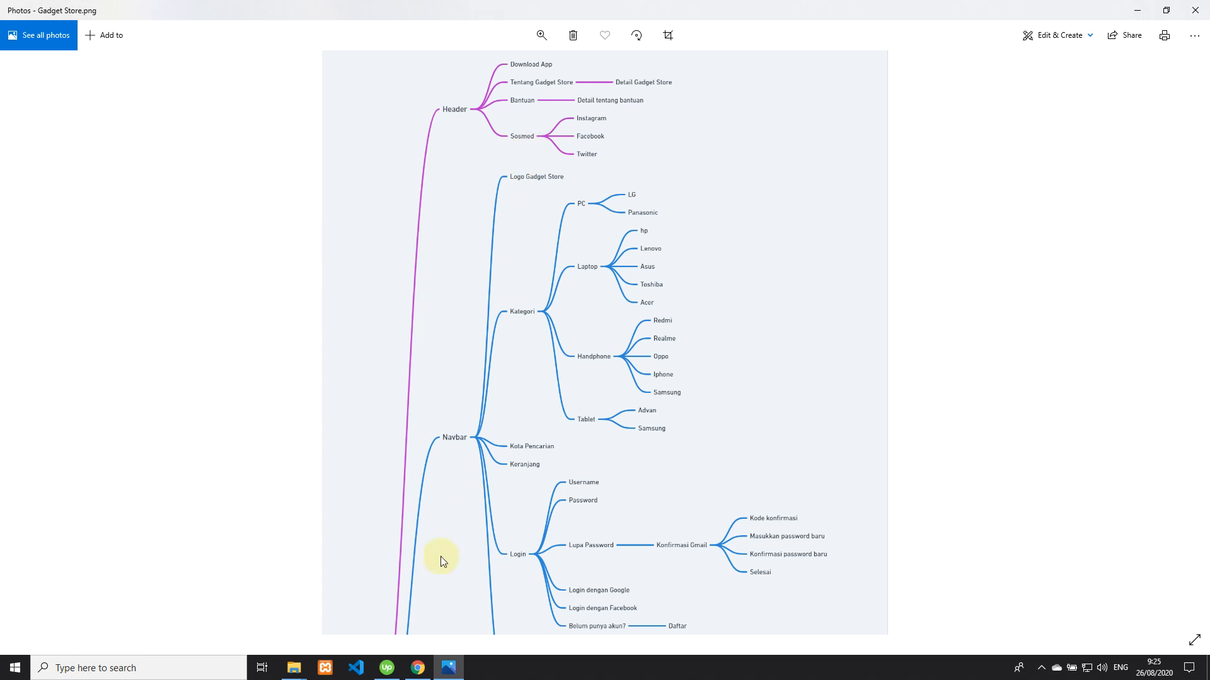
left_click(417, 668)
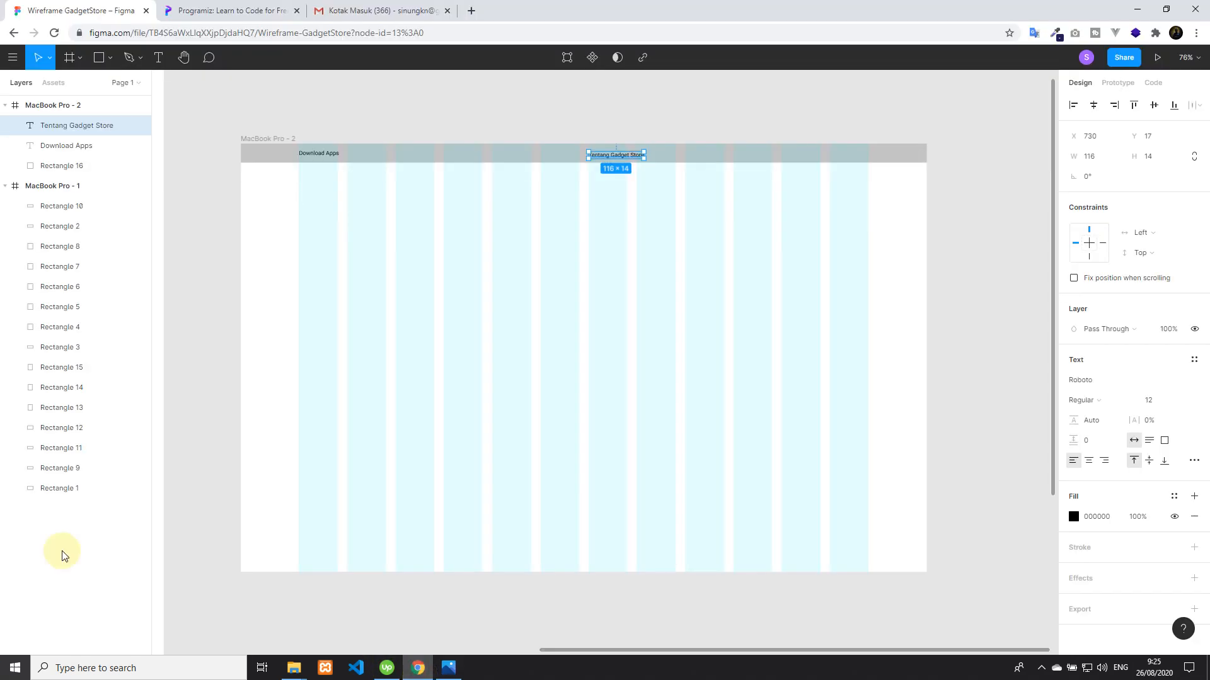
left_click(651, 120)
left_click(637, 157)
key("ctrl+d")
left_click_drag(636, 158, 691, 156)
double_click(691, 155)
type("Bantuan")
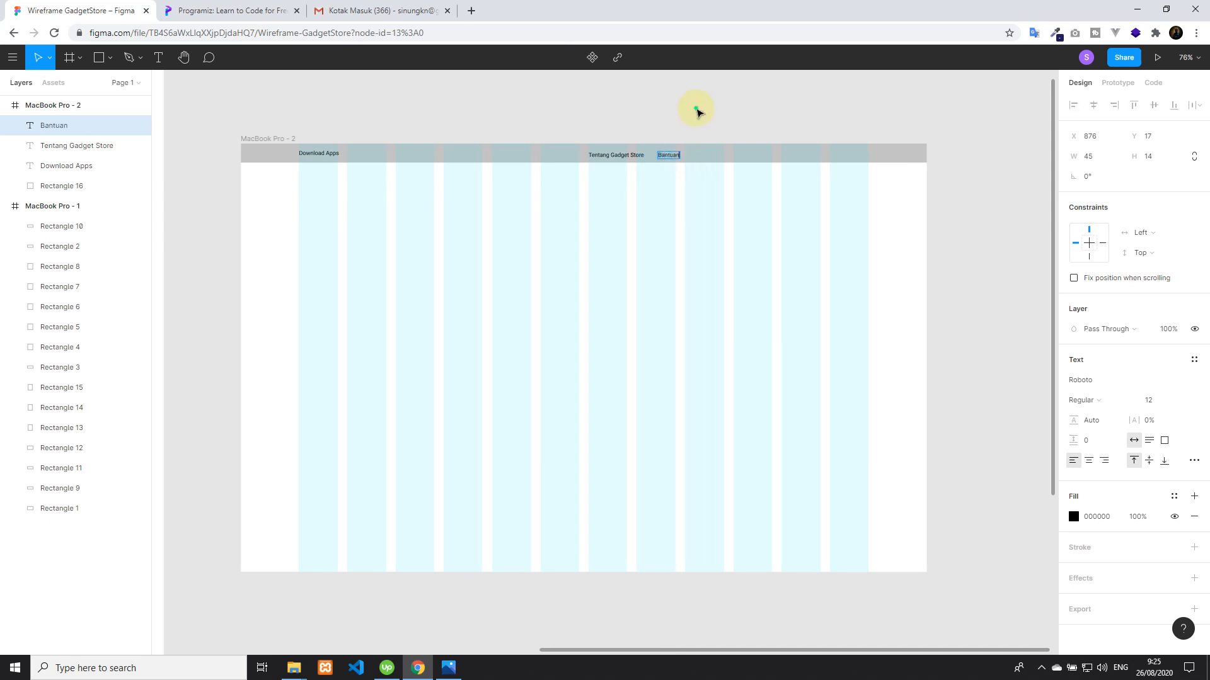
key("Escape")
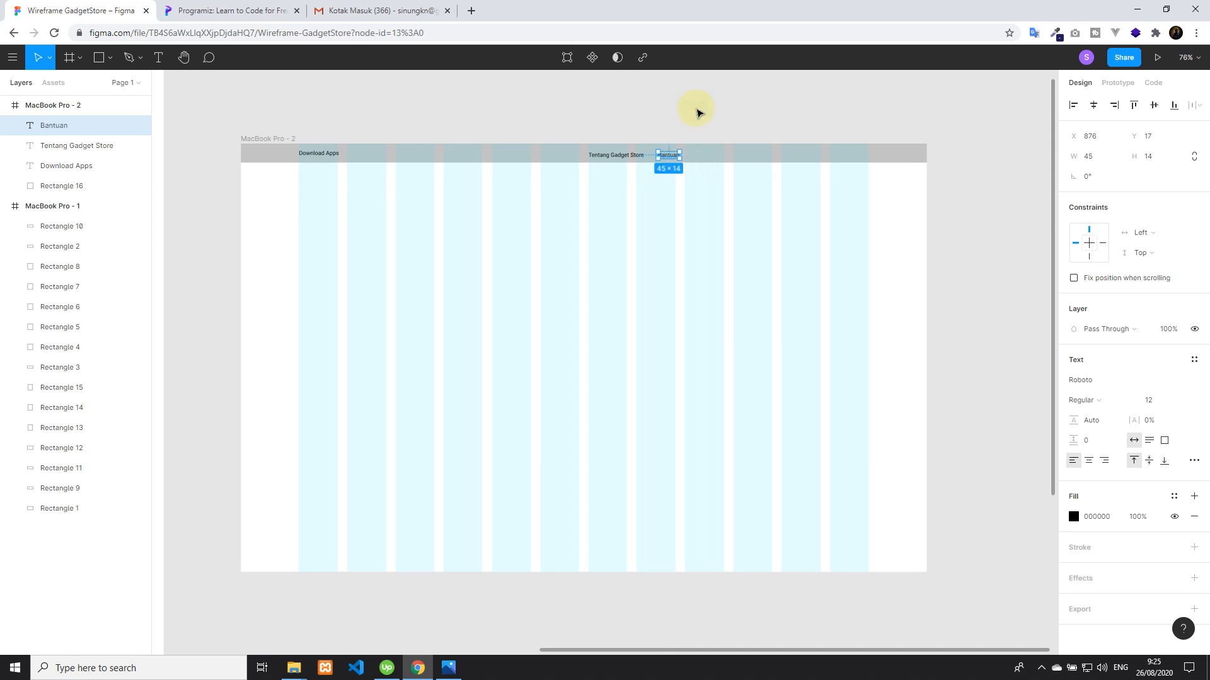
Move the Tentang Gadget Store and Bantuan texts together to the last columns of the header, level with Download Apps
left_click(622, 159, "shift")
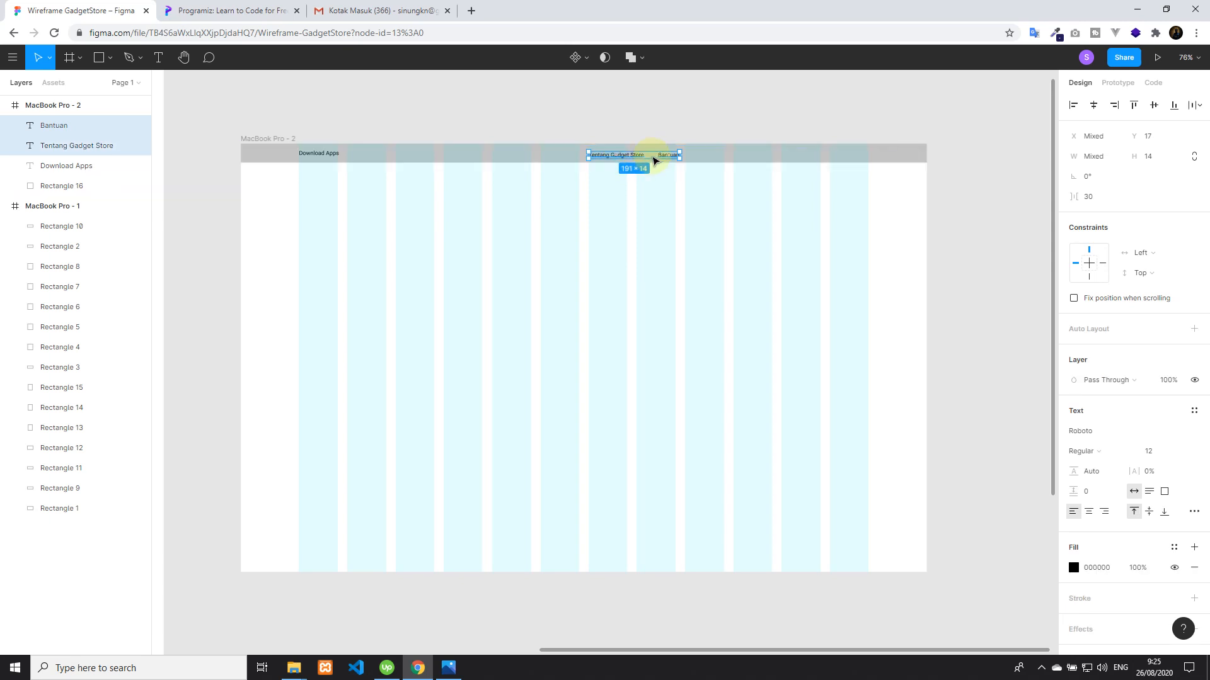
left_click_drag(667, 157, 845, 156)
left_click(675, 112)
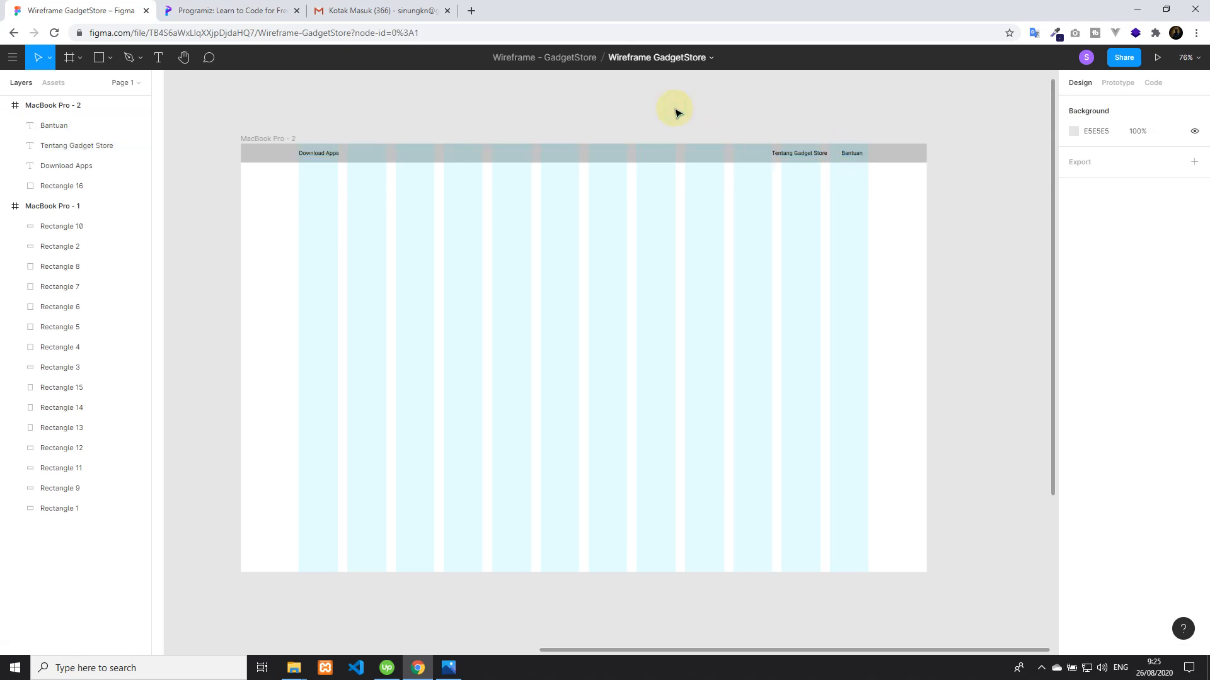
Add the text "Instagram" on the header bar just after Download Apps, at about X 239, Y 17
left_click(99, 57)
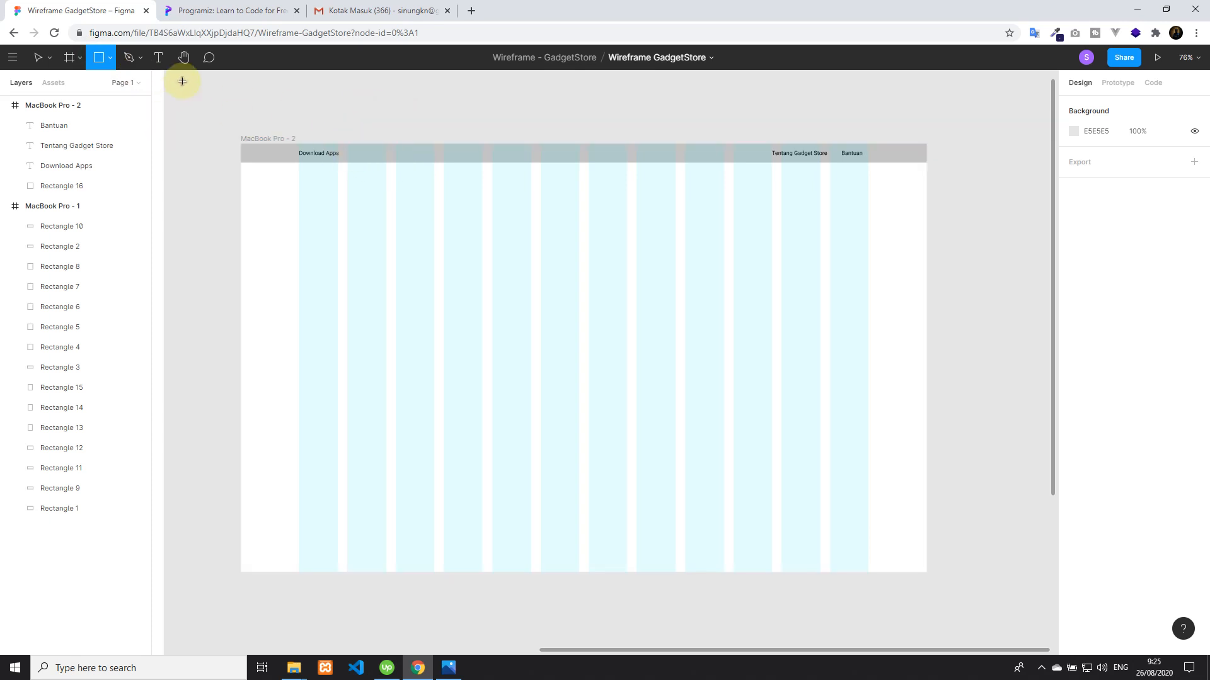
left_click(158, 58)
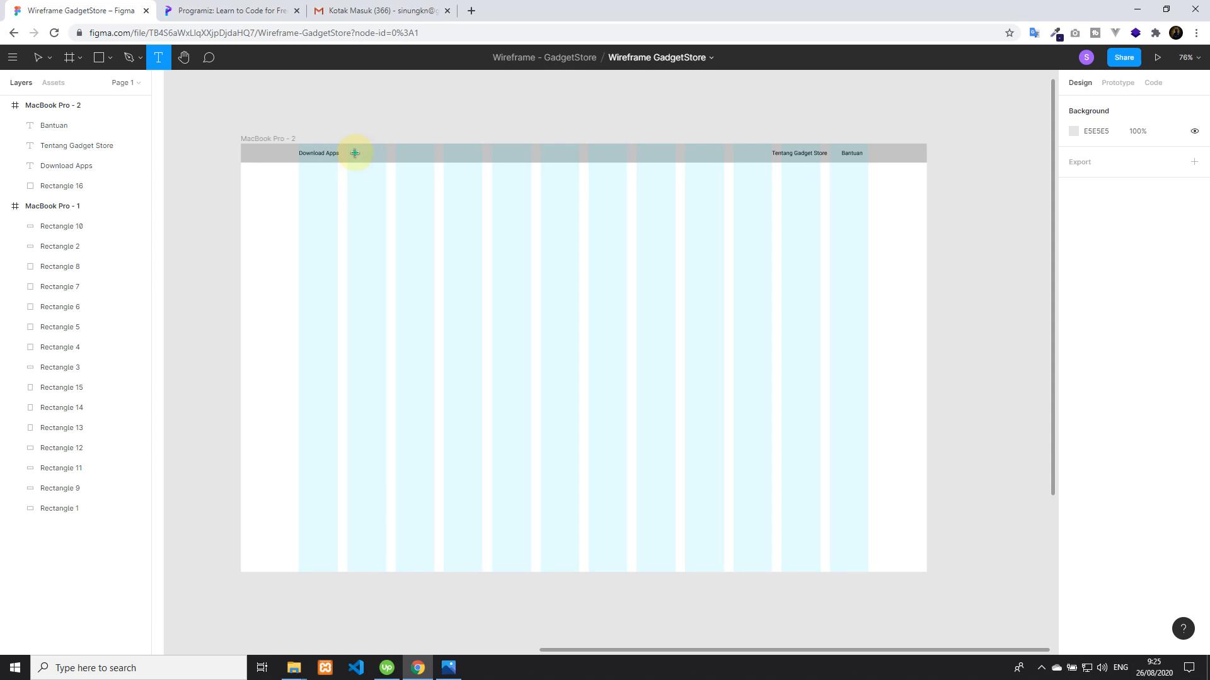
left_click(355, 153)
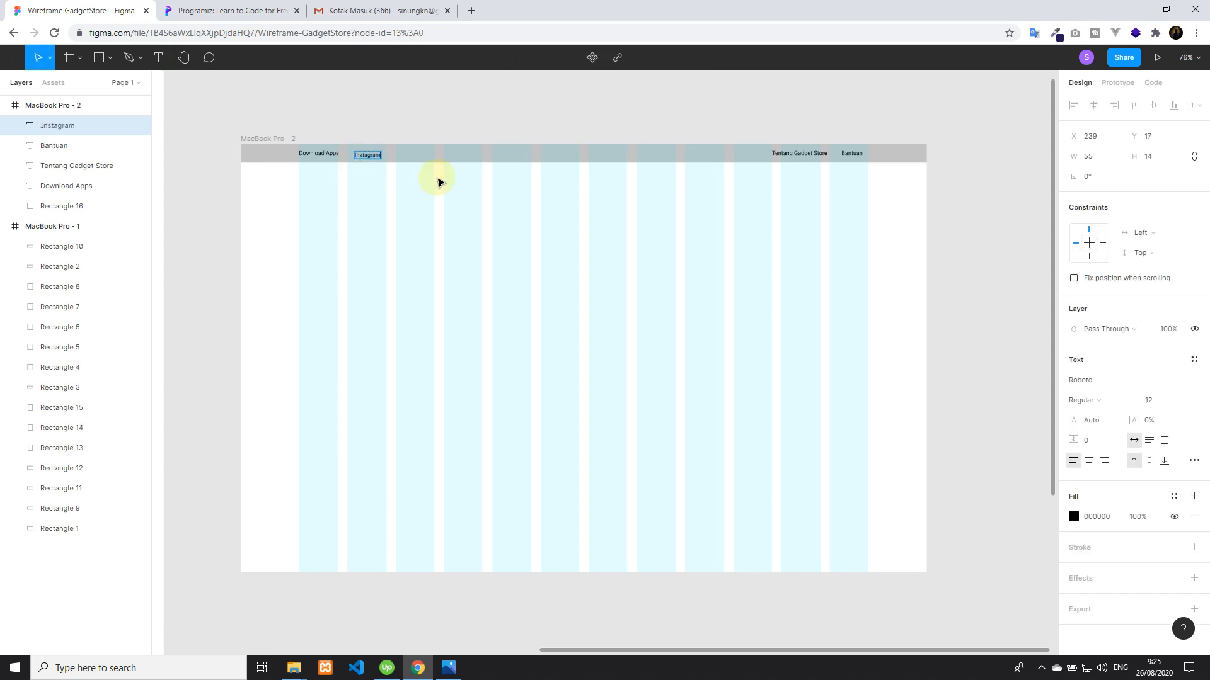
left_click(397, 114)
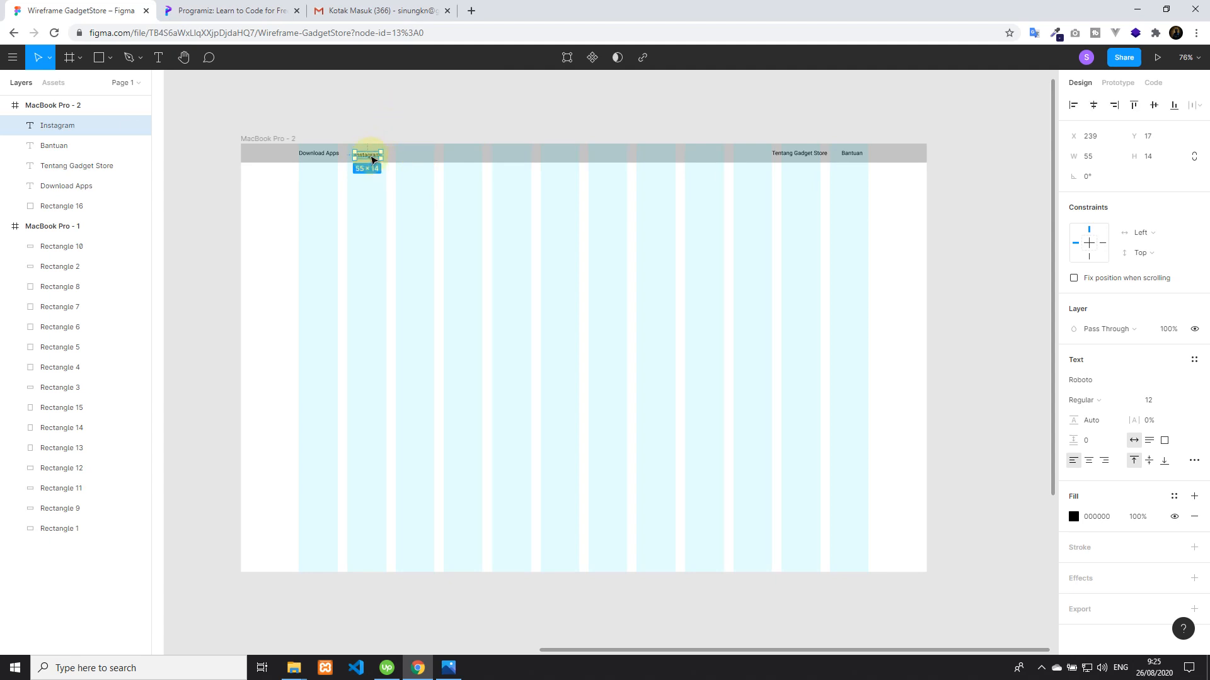
Level Instagram with Download Apps, duplicate it to X 305 and X 376 at Y 13, and change the first copy to "Facebook"
left_click_drag(372, 161, 403, 157)
key("ctrl+d")
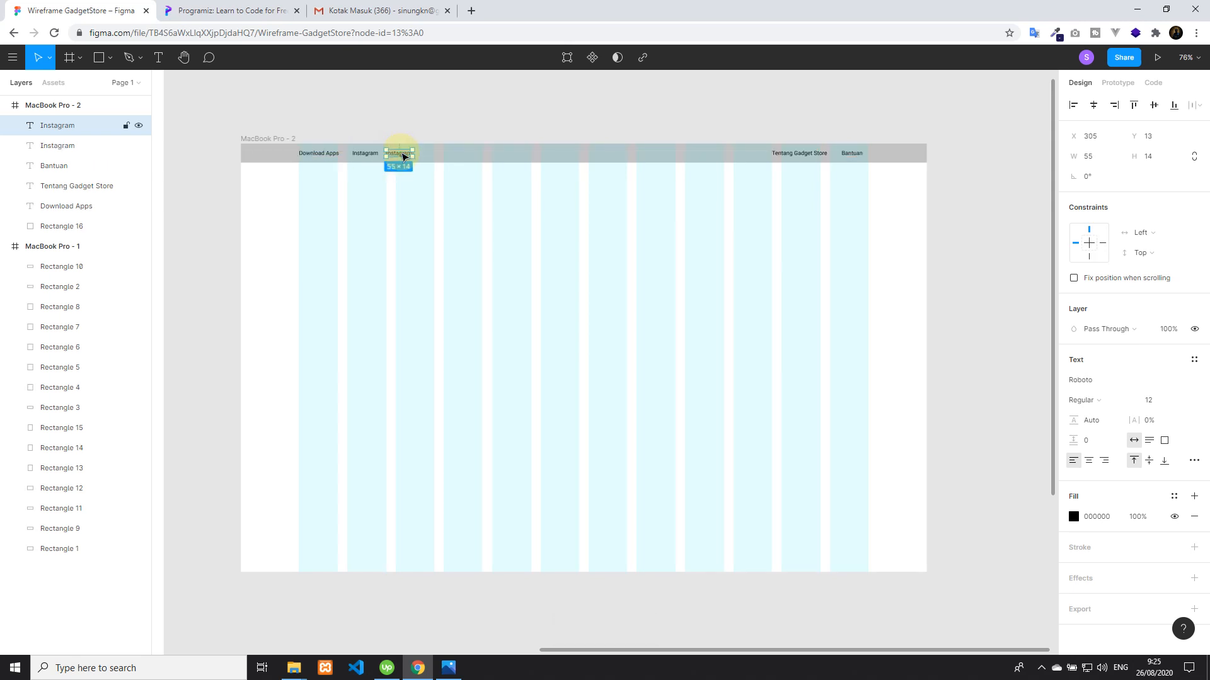
key("ctrl+d")
left_click(399, 156)
double_click(397, 155)
type("FAce")
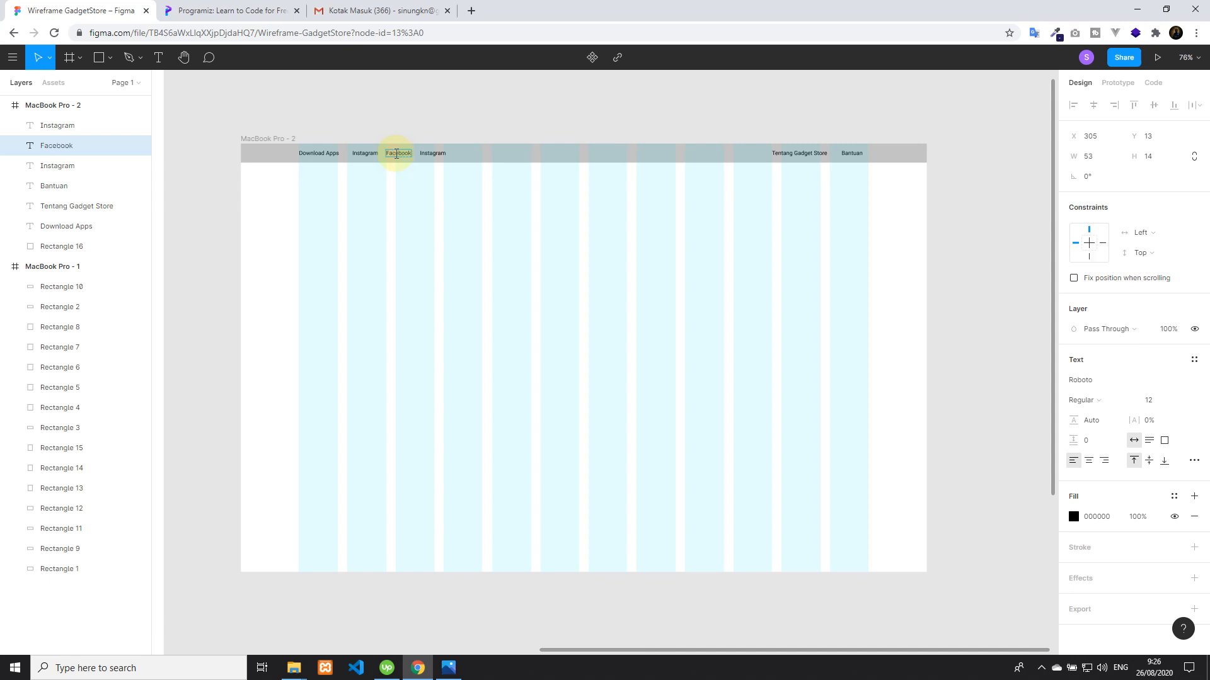
Change the second Instagram copy, after Facebook in the header, to "Twitter"
left_click(432, 153)
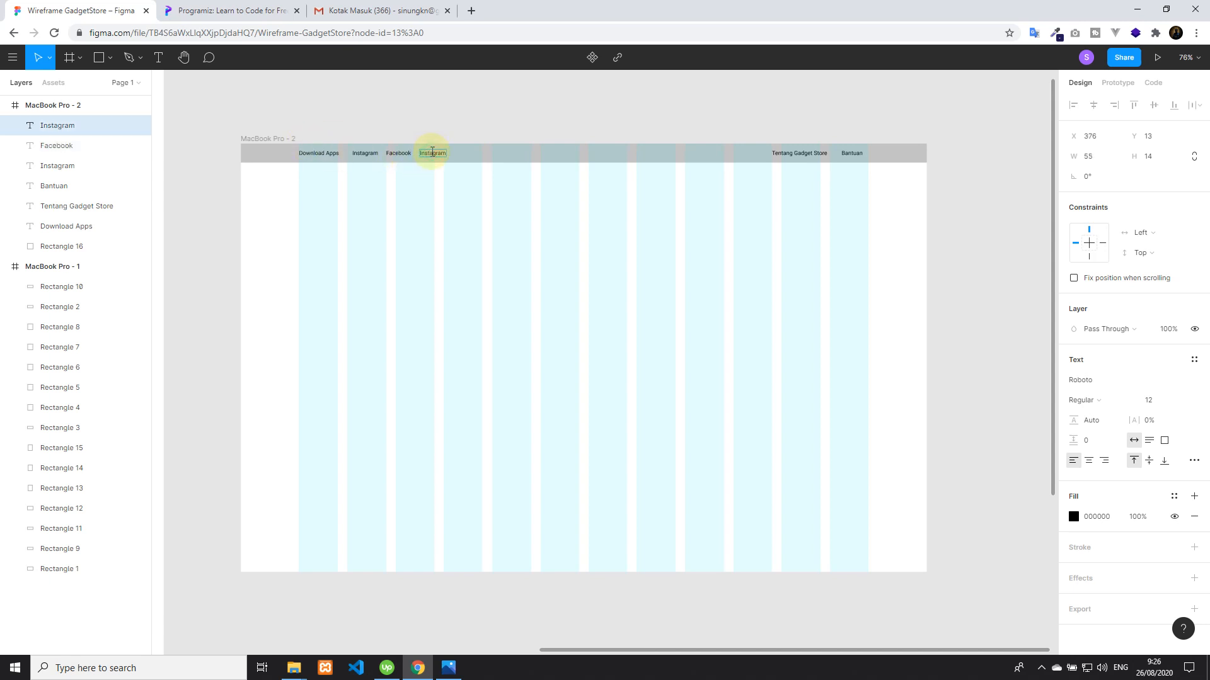
type("T")
key("Escape")
left_click(646, 121)
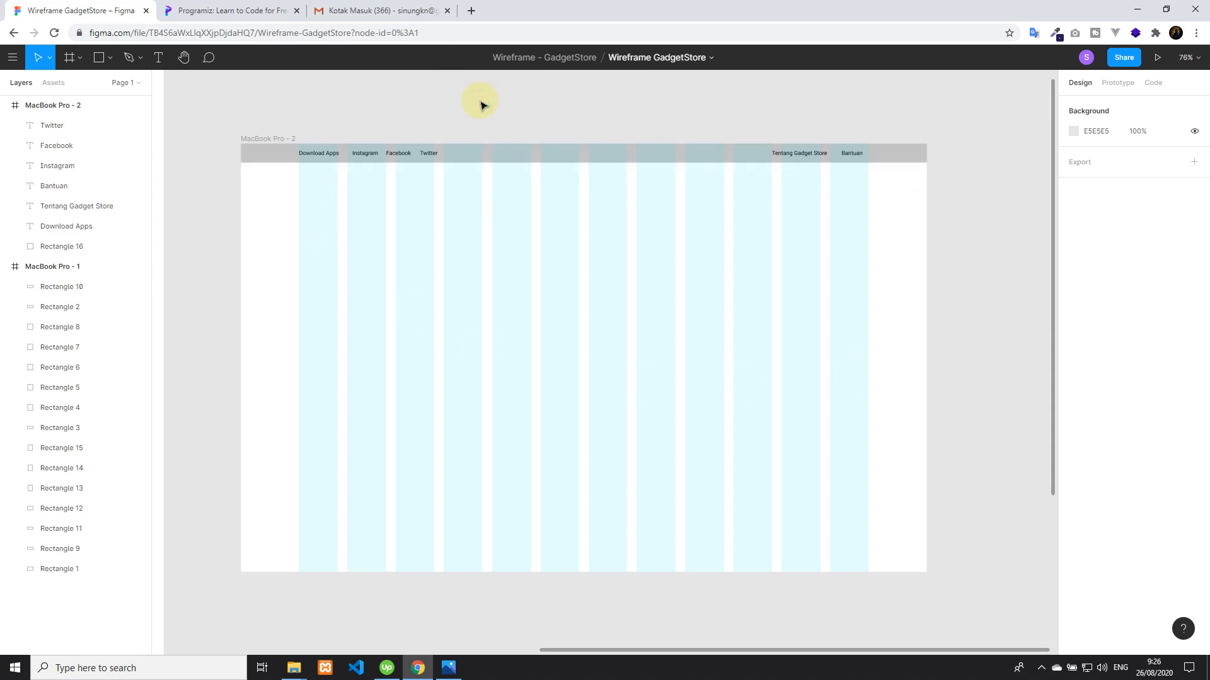
Check the mind map and draw a full-width navbar rectangle of about 1440 × 105 in Figma directly under the header, at Y 37
left_click(446, 670)
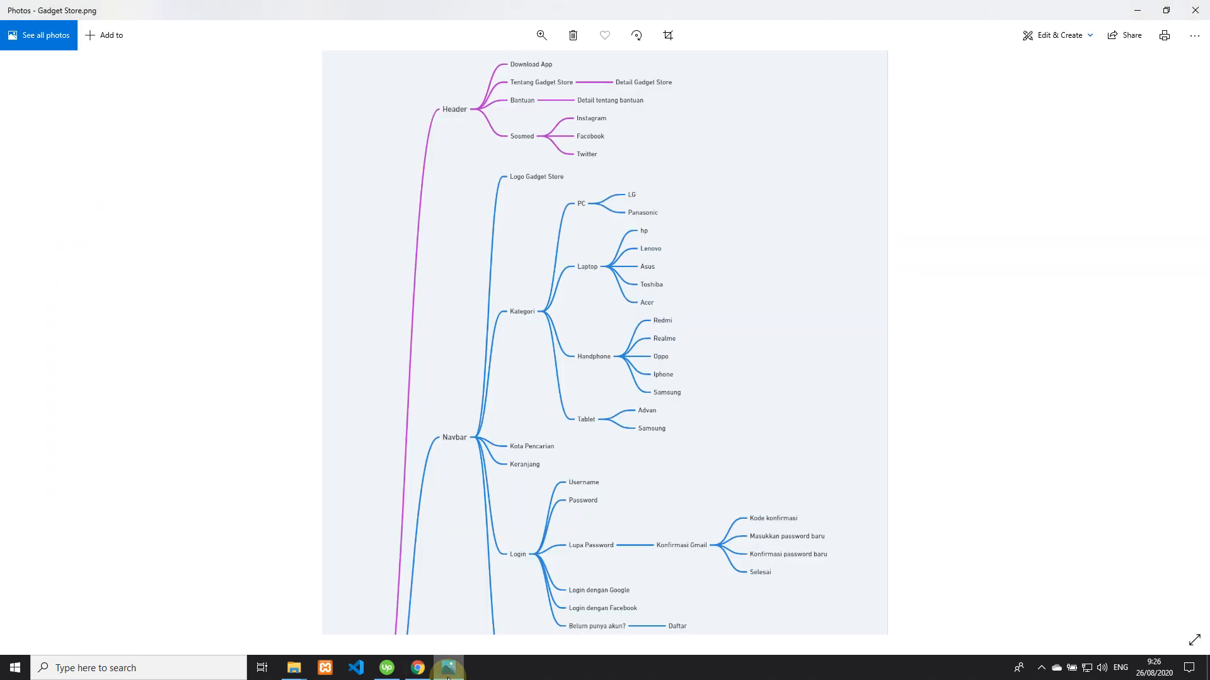
left_click(448, 673)
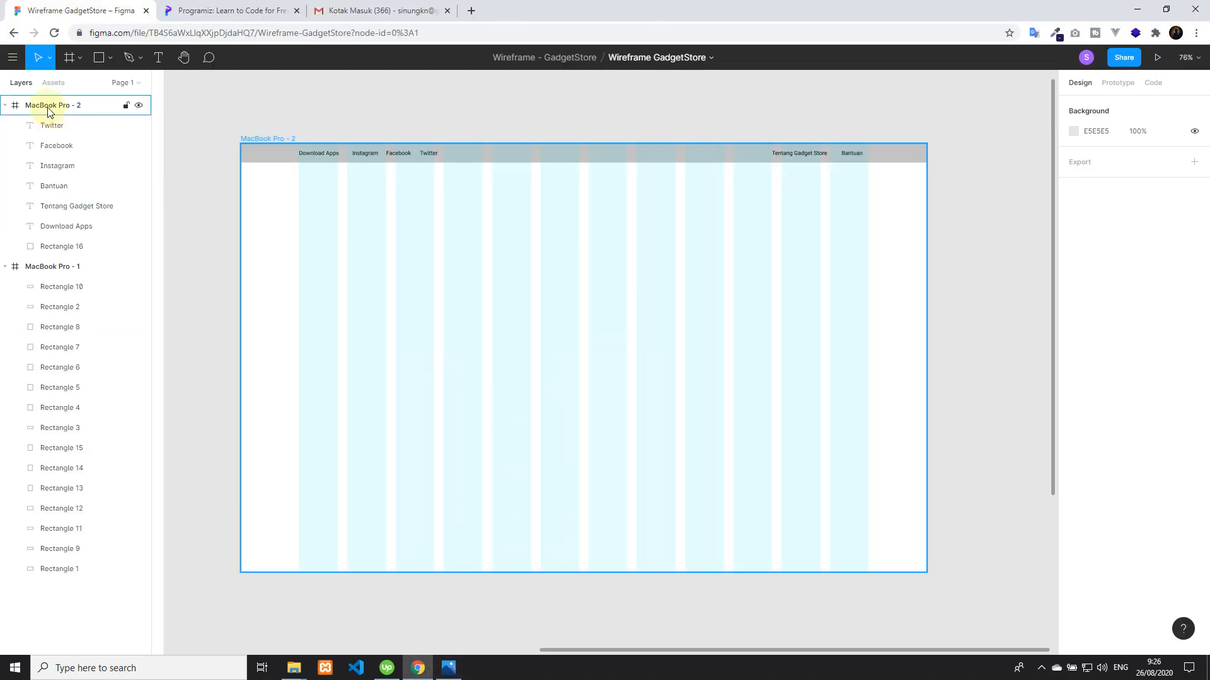
left_click(99, 62)
left_click_drag(241, 163, 927, 212)
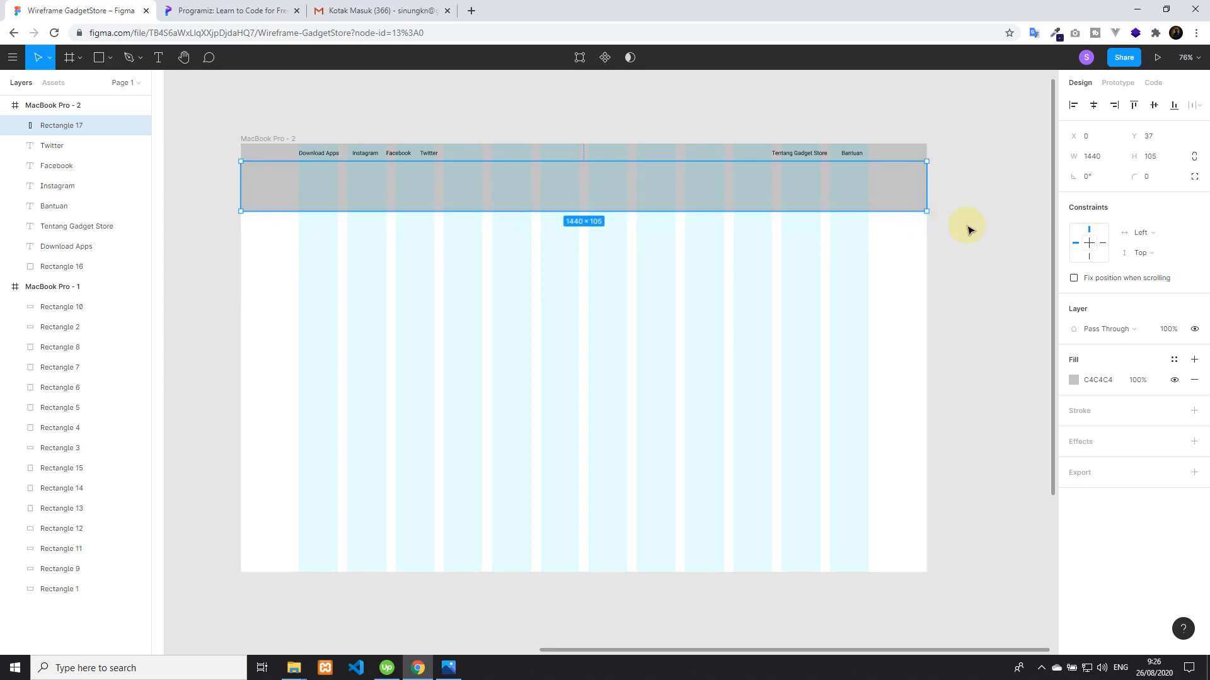
Set the navbar rectangle's fill opacity to 40%
left_click(1137, 381)
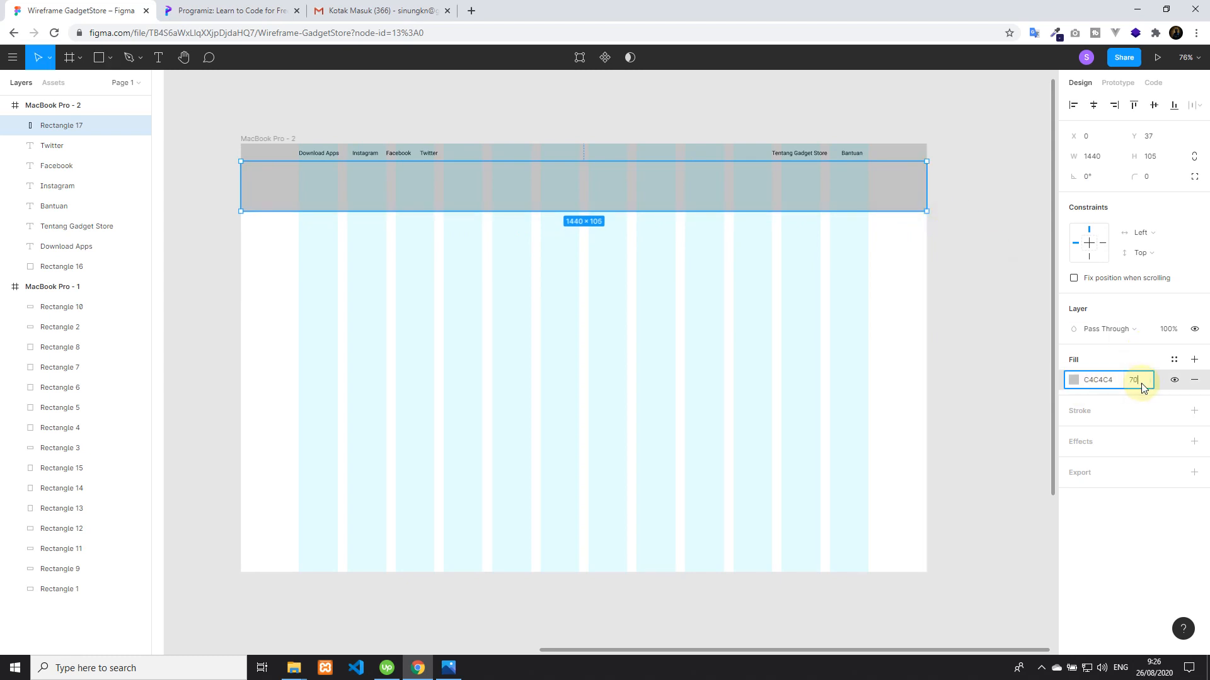
key("Return")
left_click(1140, 390)
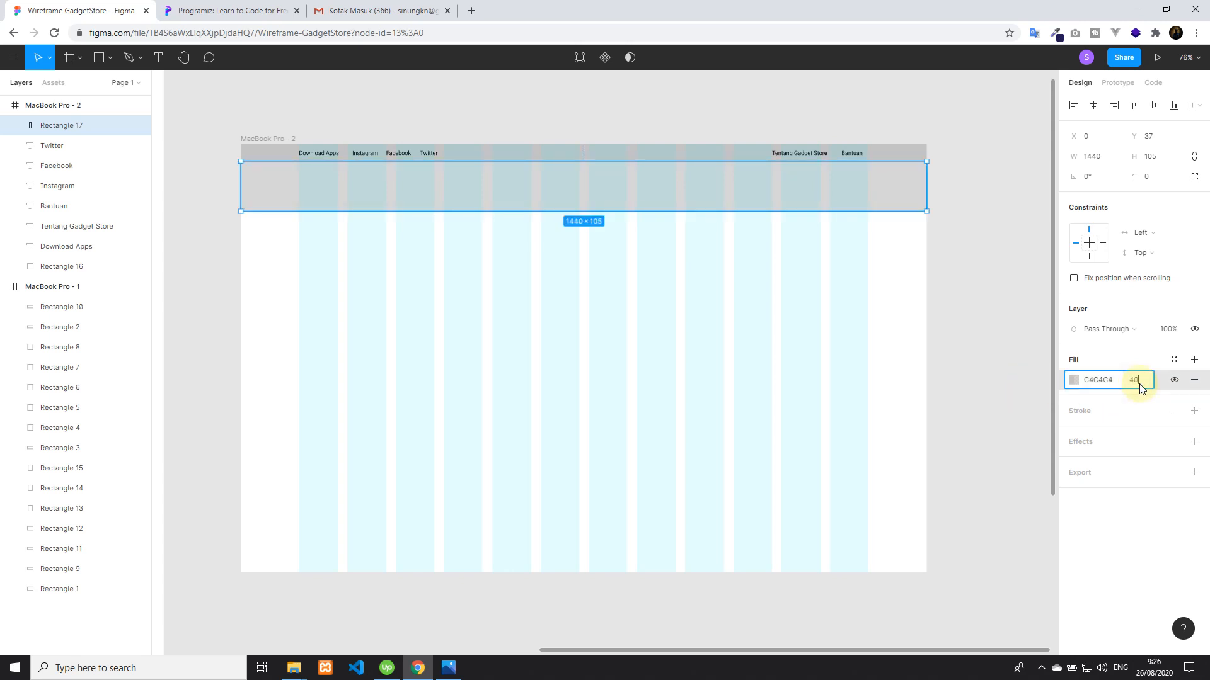
type("40")
key("Return")
left_click(567, 112)
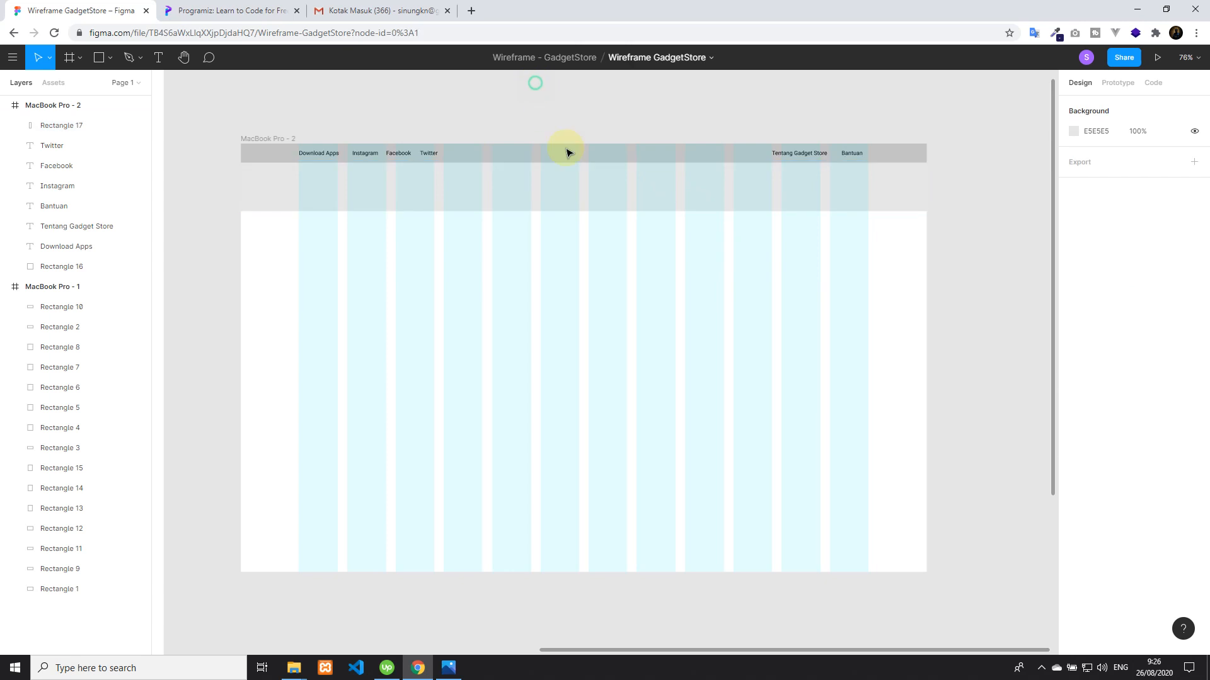
Shorten the navbar rectangle from its lower edge to a height of 60
left_click(578, 203)
left_click_drag(580, 210, 584, 190)
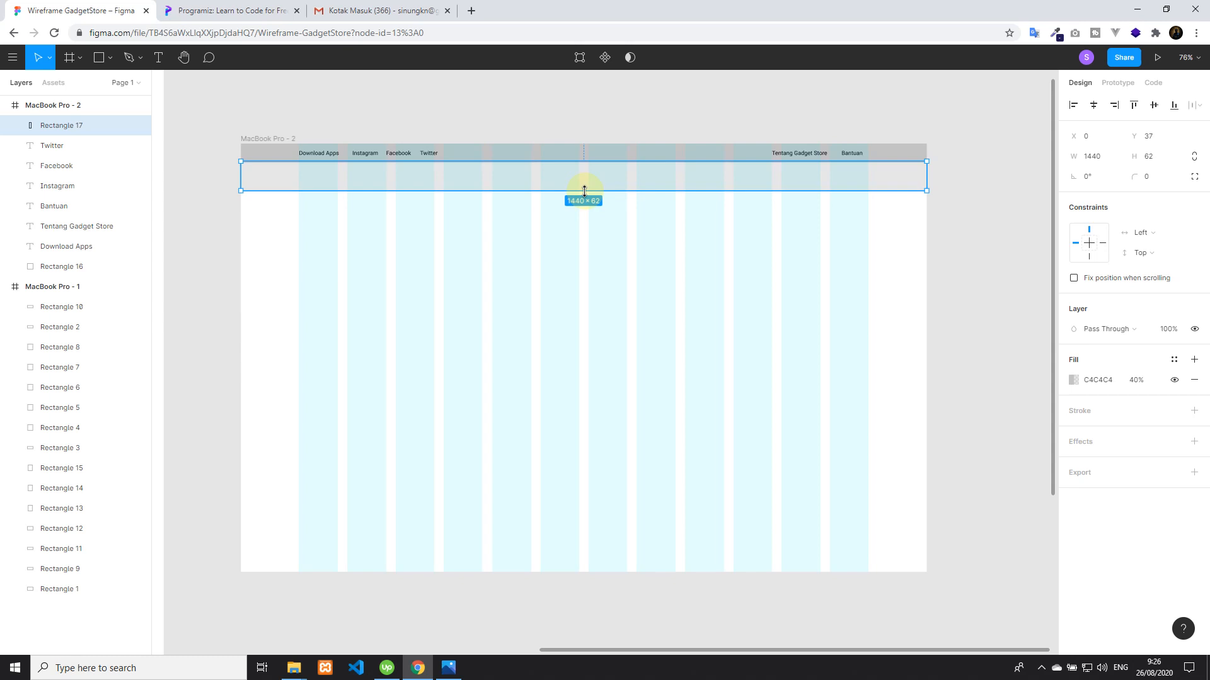
left_click(577, 119)
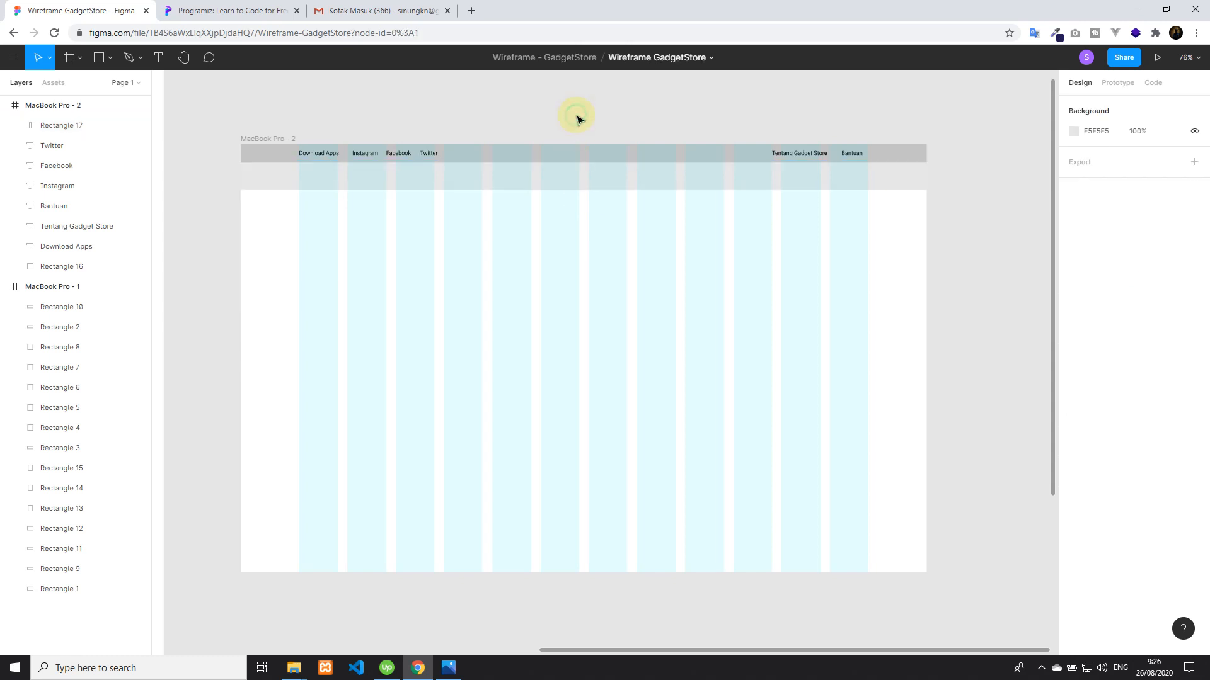
left_click(443, 184)
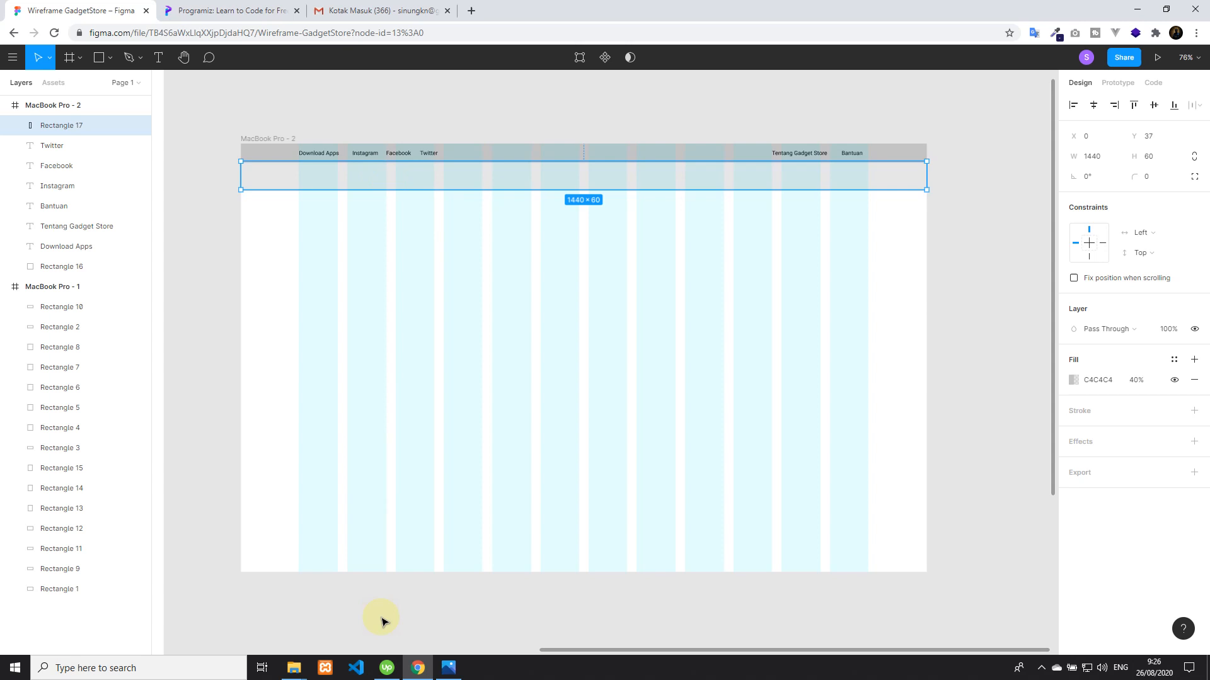
Check the navbar items in the mind map and draw an 81 × 36 logo rectangle in Figma across the navbar's first column, at X 122, Y 49
left_click(447, 667)
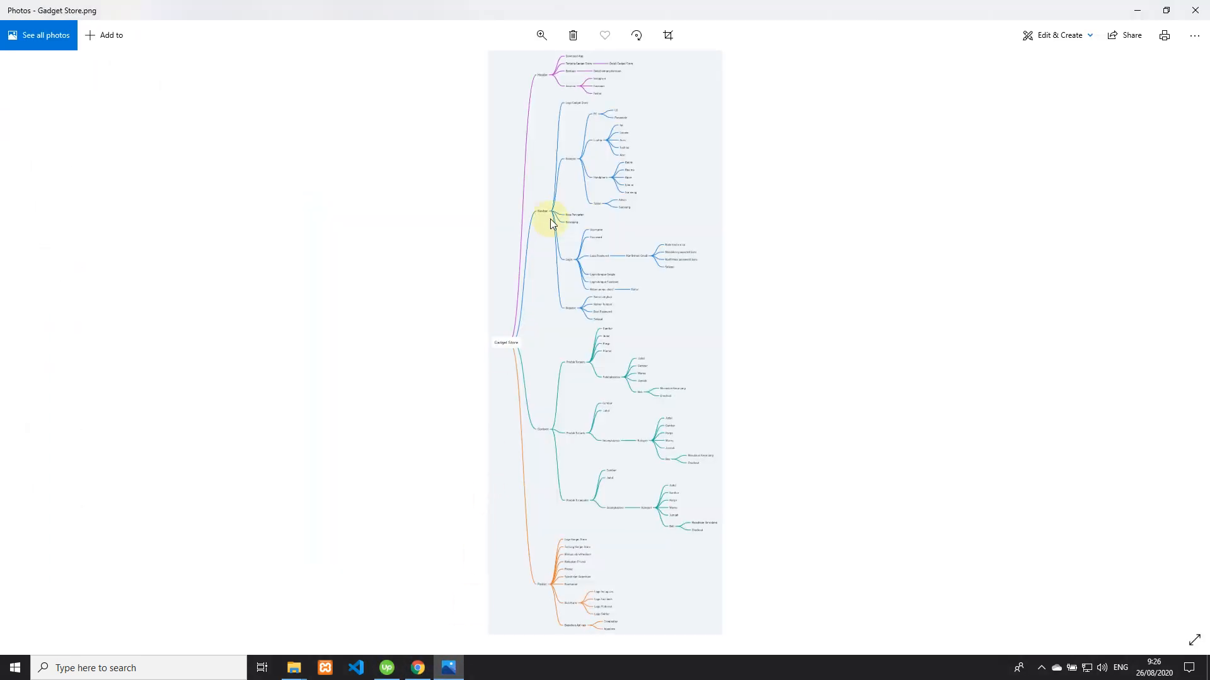
scroll(499, 237, "up", 5)
scroll(569, 470, "down", 3)
left_click(417, 667)
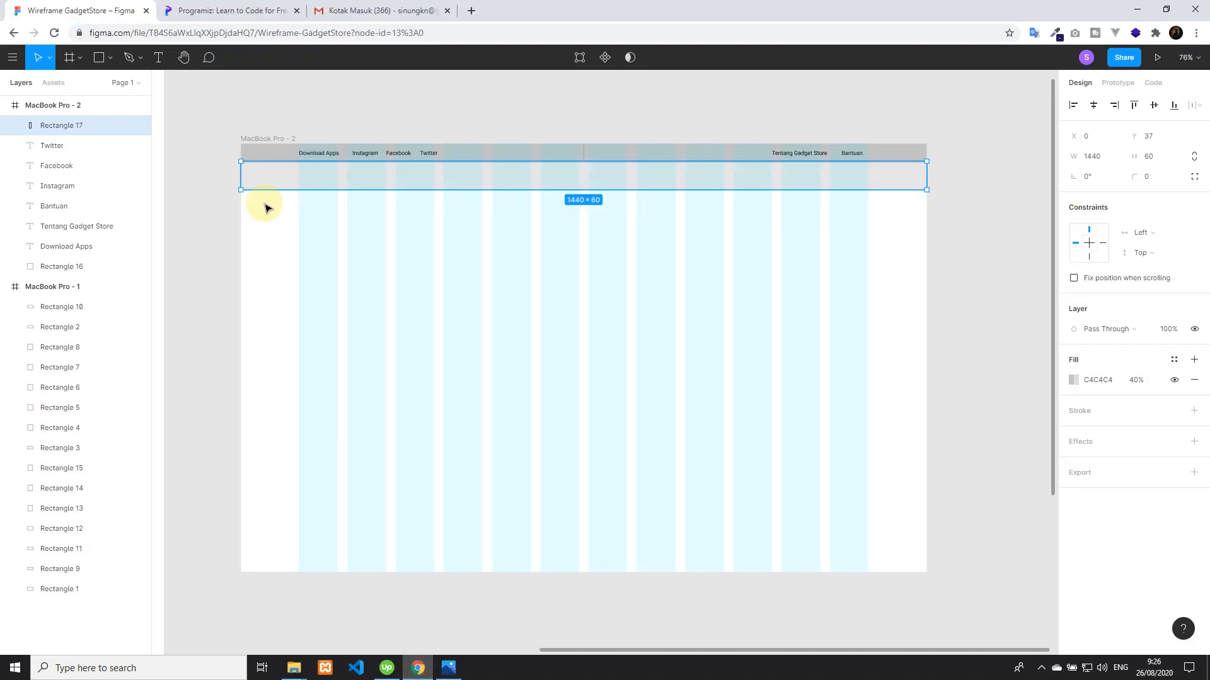
left_click(98, 57)
mouse_move(299, 166)
left_mouse_down()
mouse_move(310, 182)
mouse_move(337, 183)
mouse_move(319, 179)
left_mouse_up()
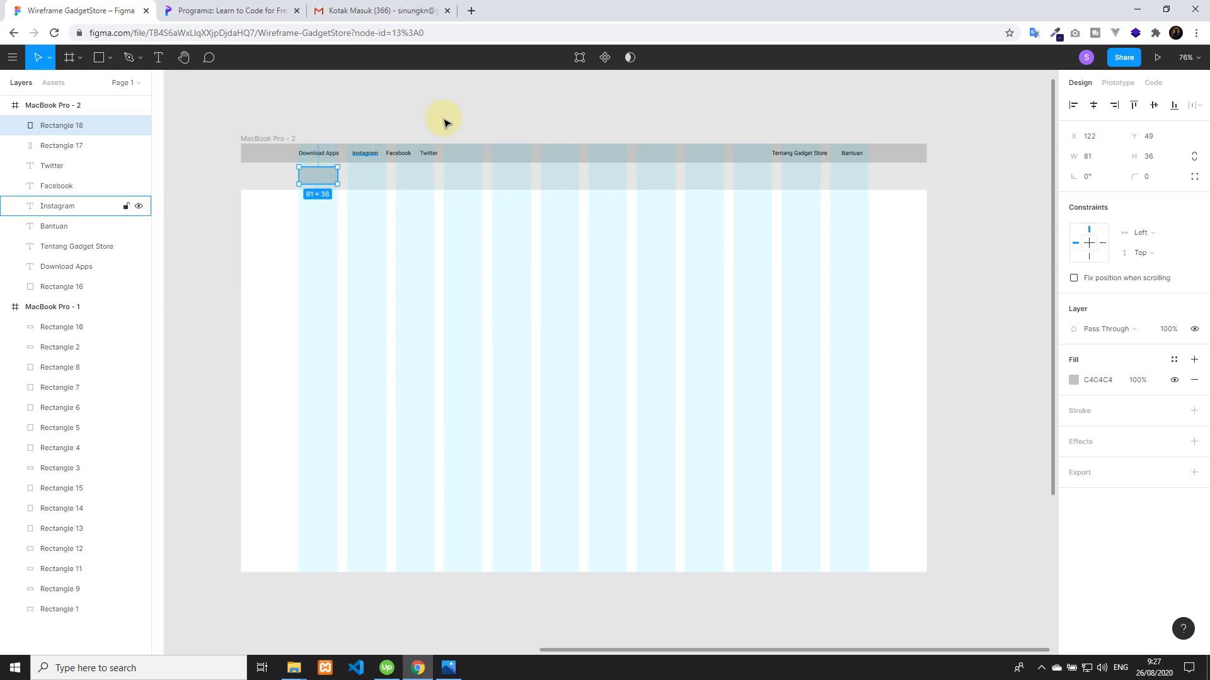
Add the text "Logo" inside the small navbar rectangle at about X 143, Y 65
key("t")
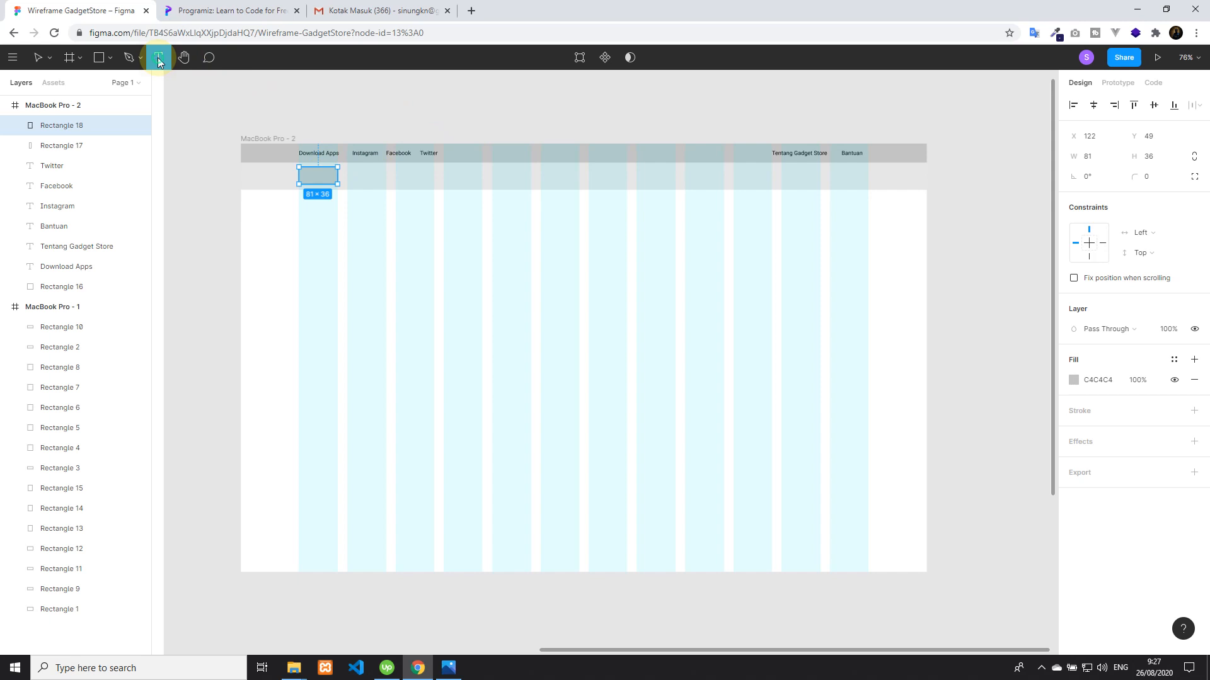
left_click(309, 175)
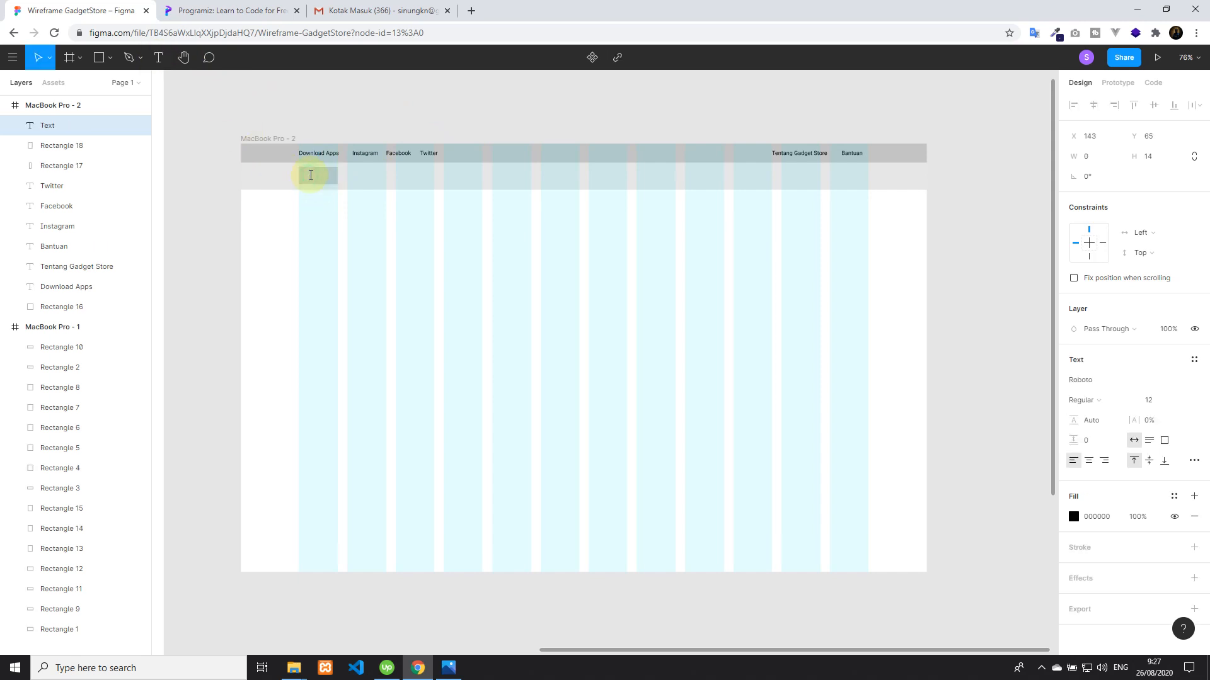
key("Escape")
left_click(405, 87)
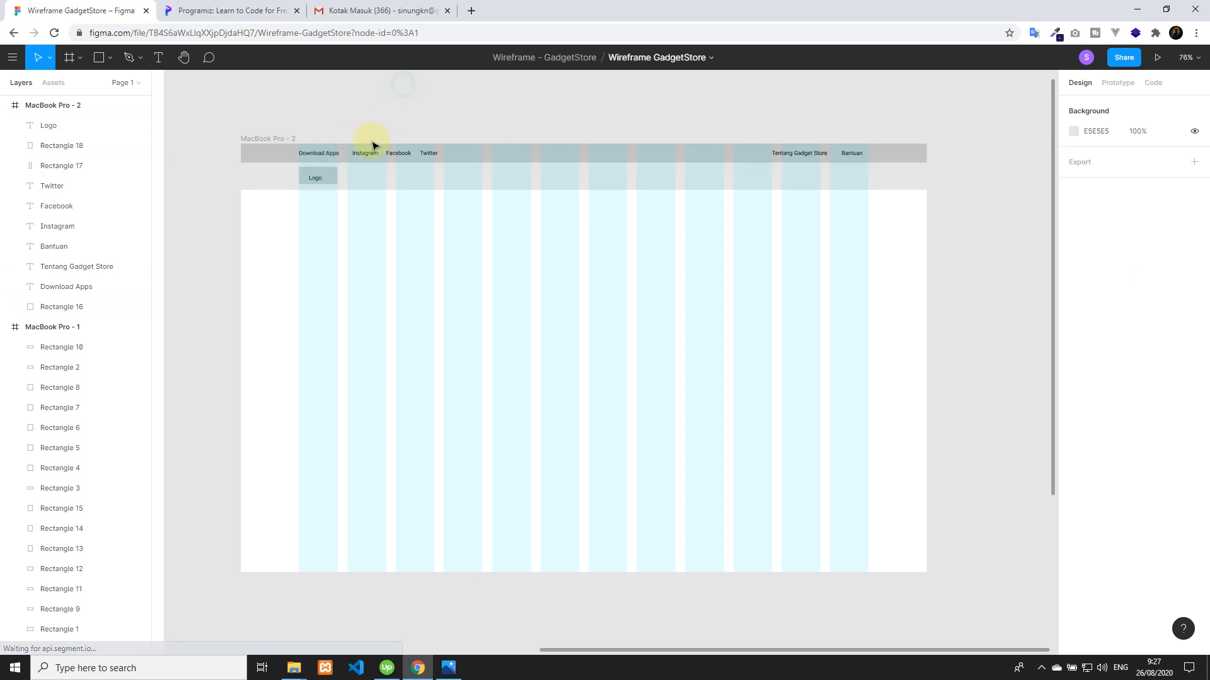
Align the horizontal centres of the Logo text and its rectangle
left_click(315, 178)
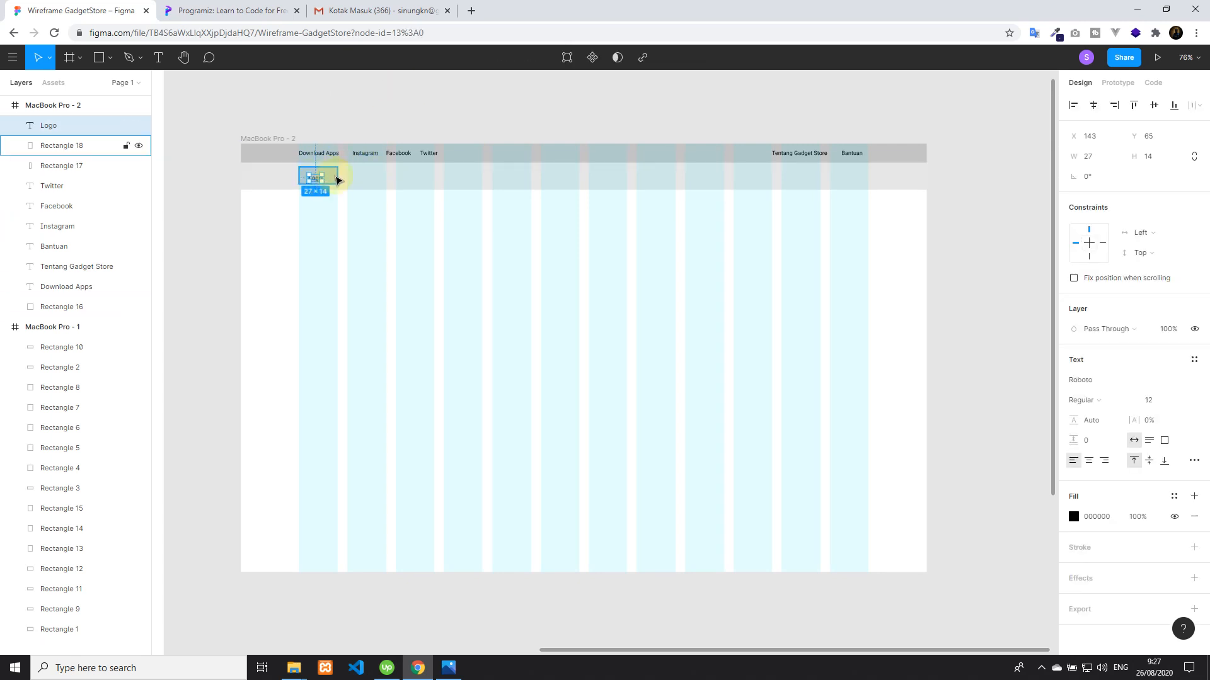
left_click(336, 180, "shift")
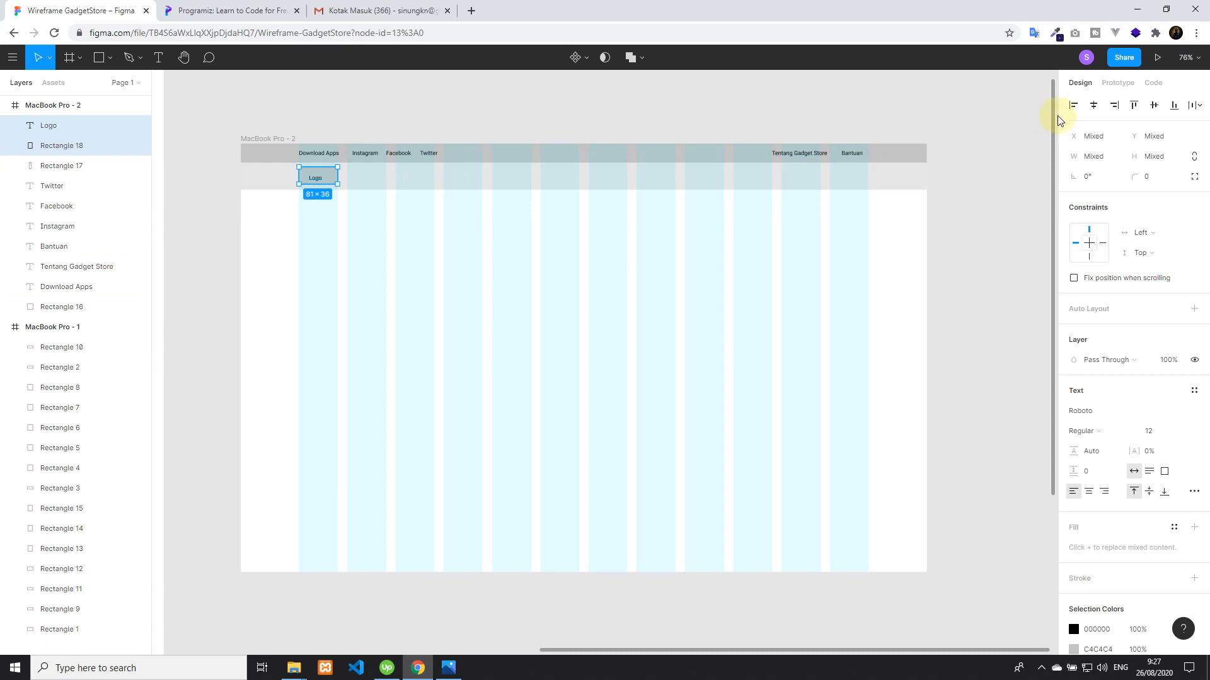
left_click(1095, 109)
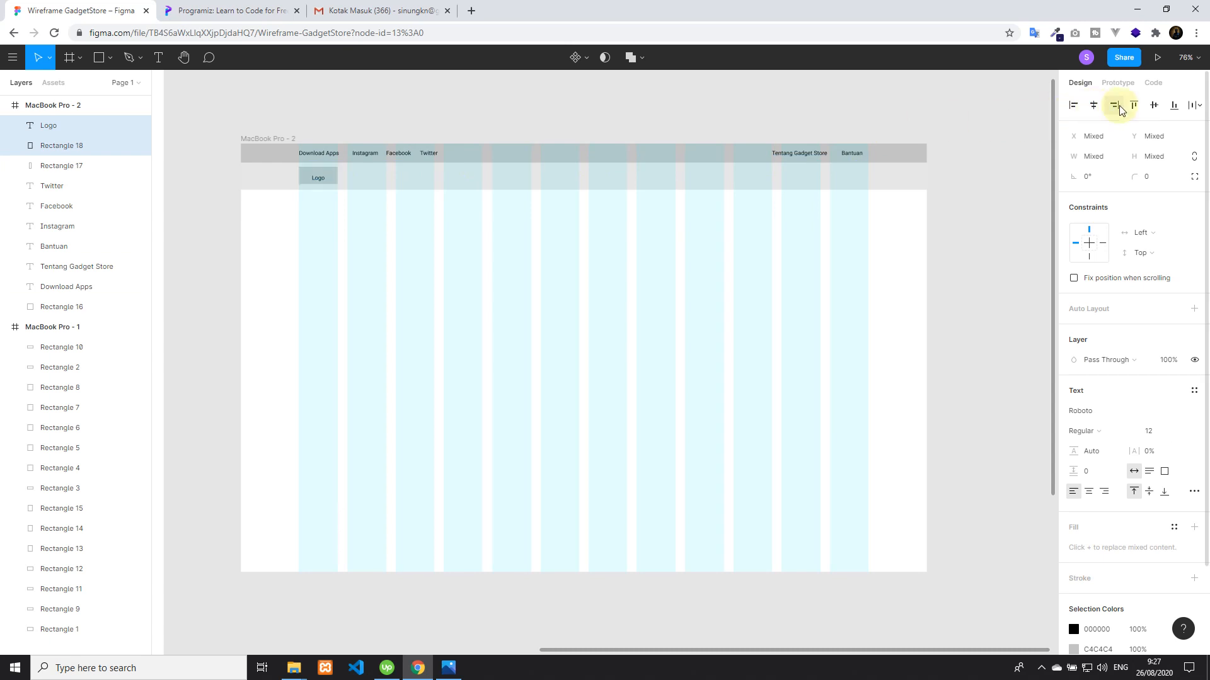
Align the vertical centres of the Logo text and its rectangle
left_click(421, 108)
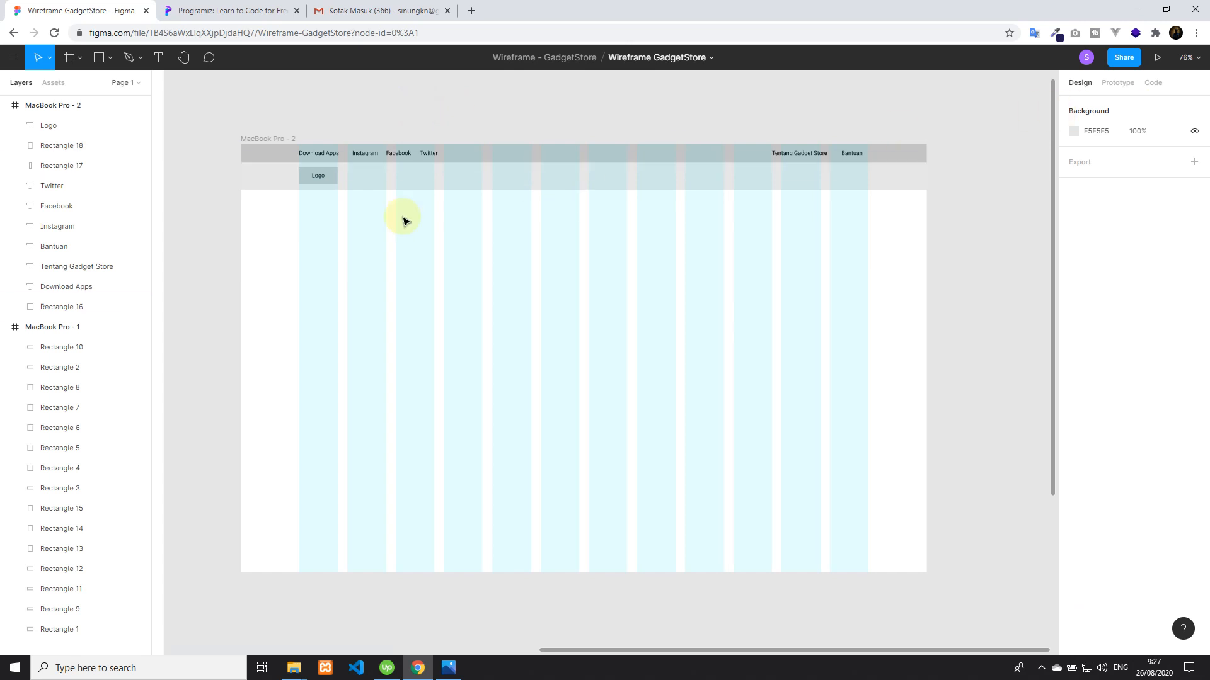
left_click(319, 177)
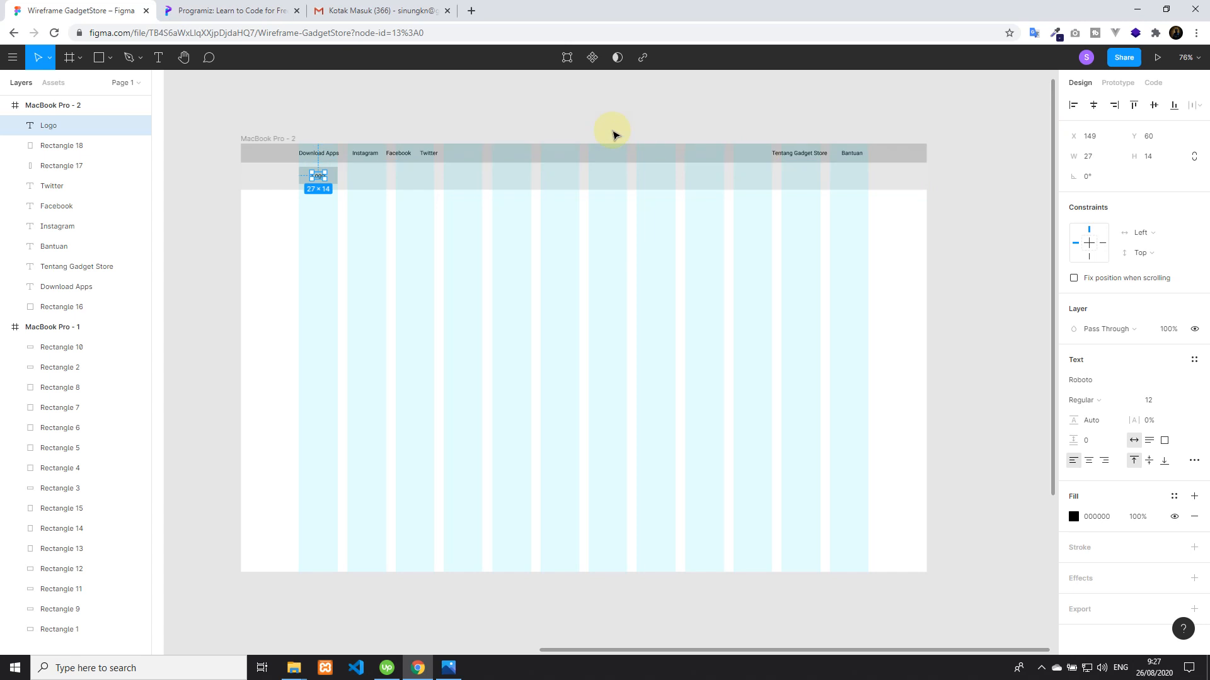
left_click(427, 117)
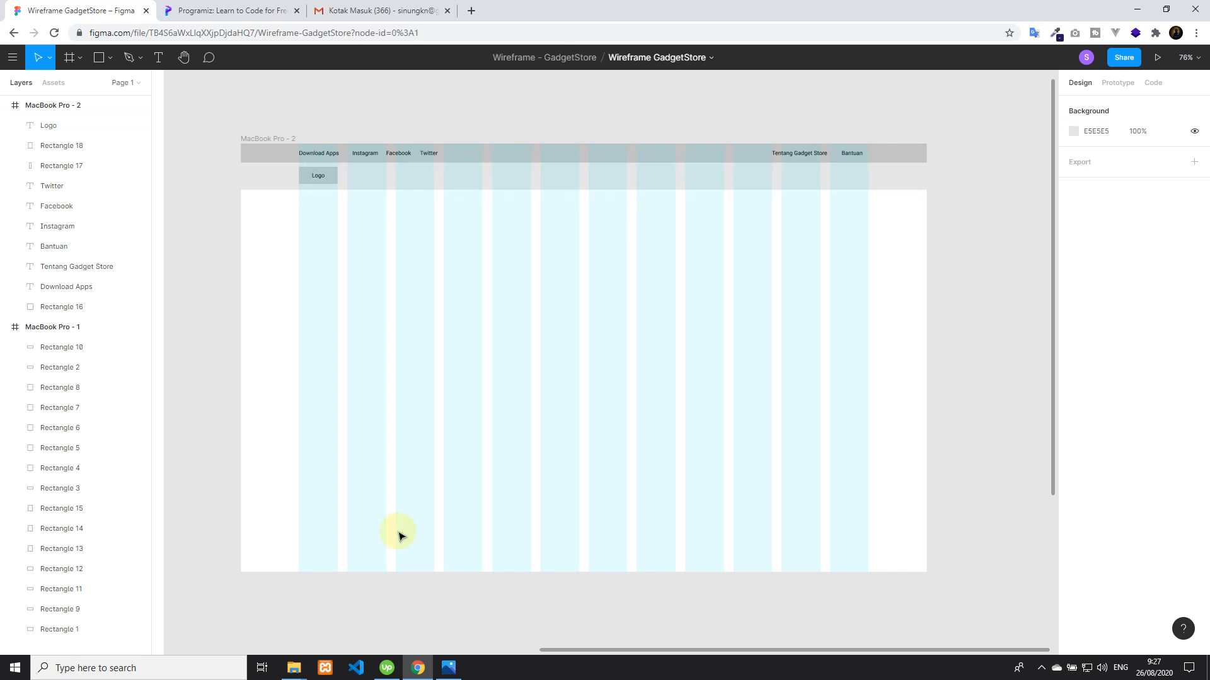
Check the navbar items in the mind map and add the text "Kategori" in the navbar's third column at about X 329, Y 66
left_click(449, 672)
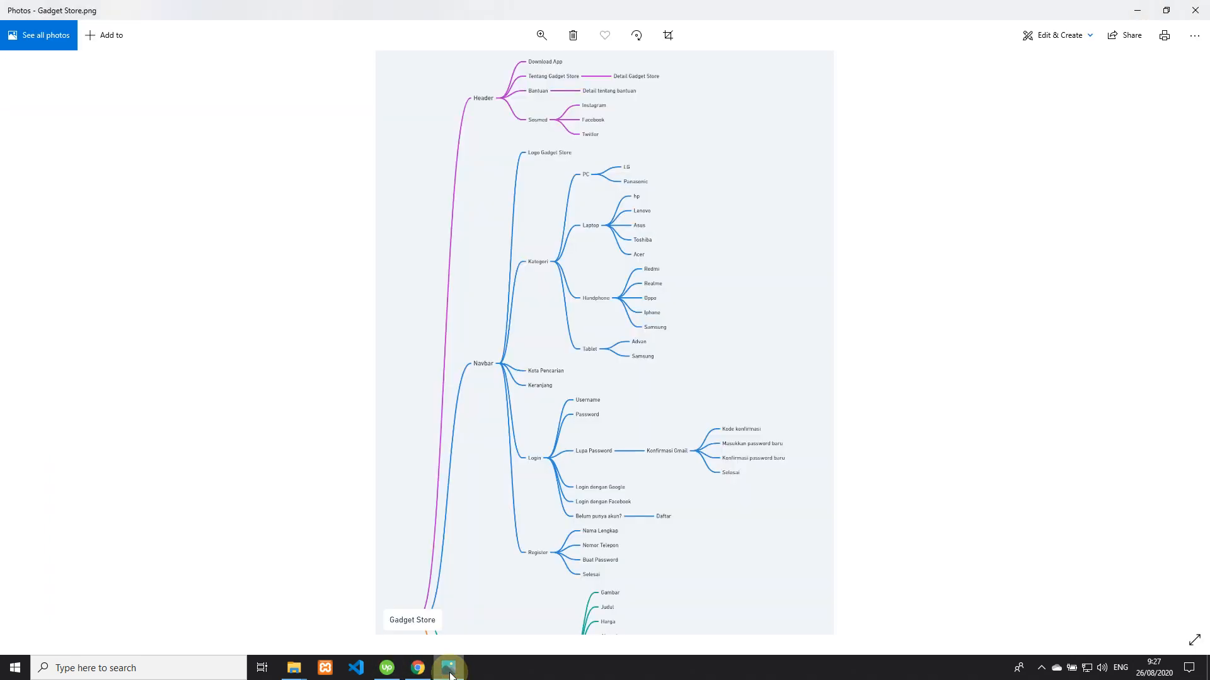
left_click(450, 672)
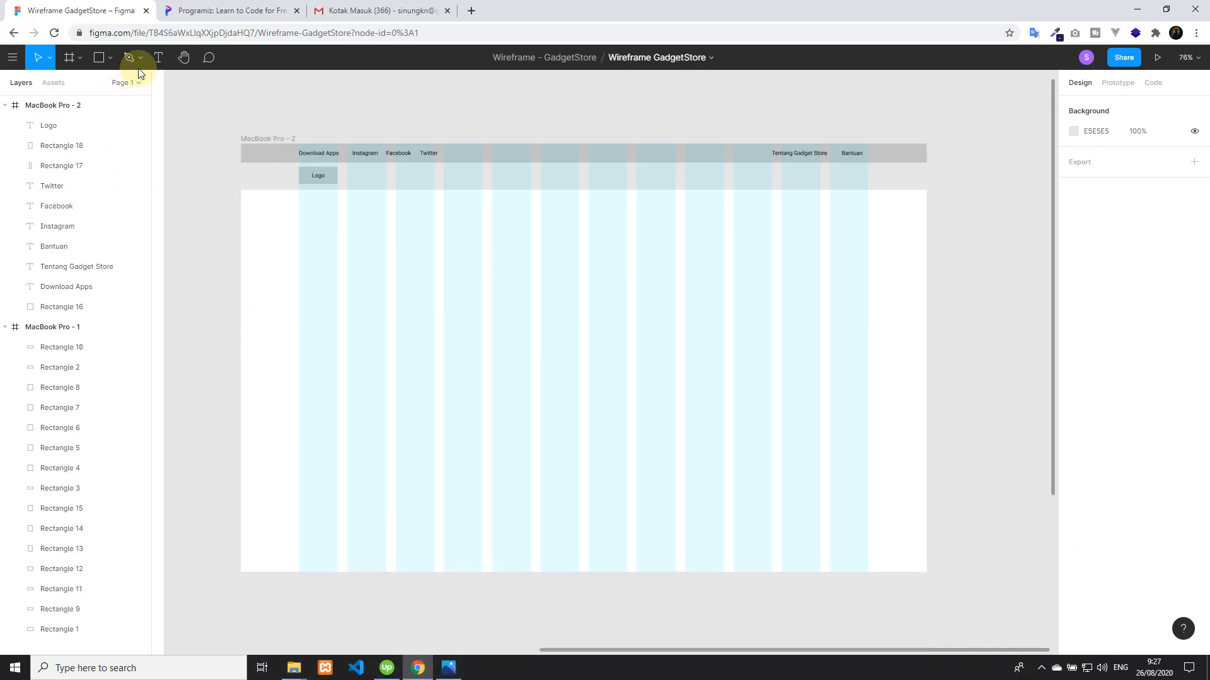
left_click(160, 58)
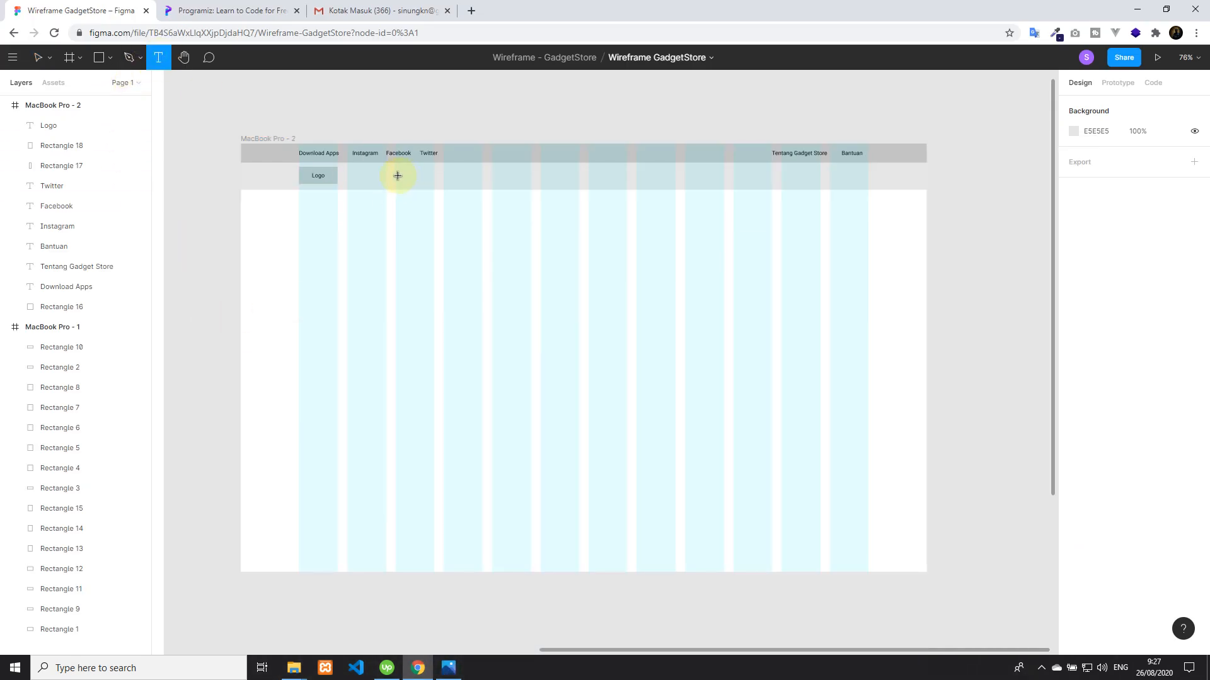
left_click(398, 175)
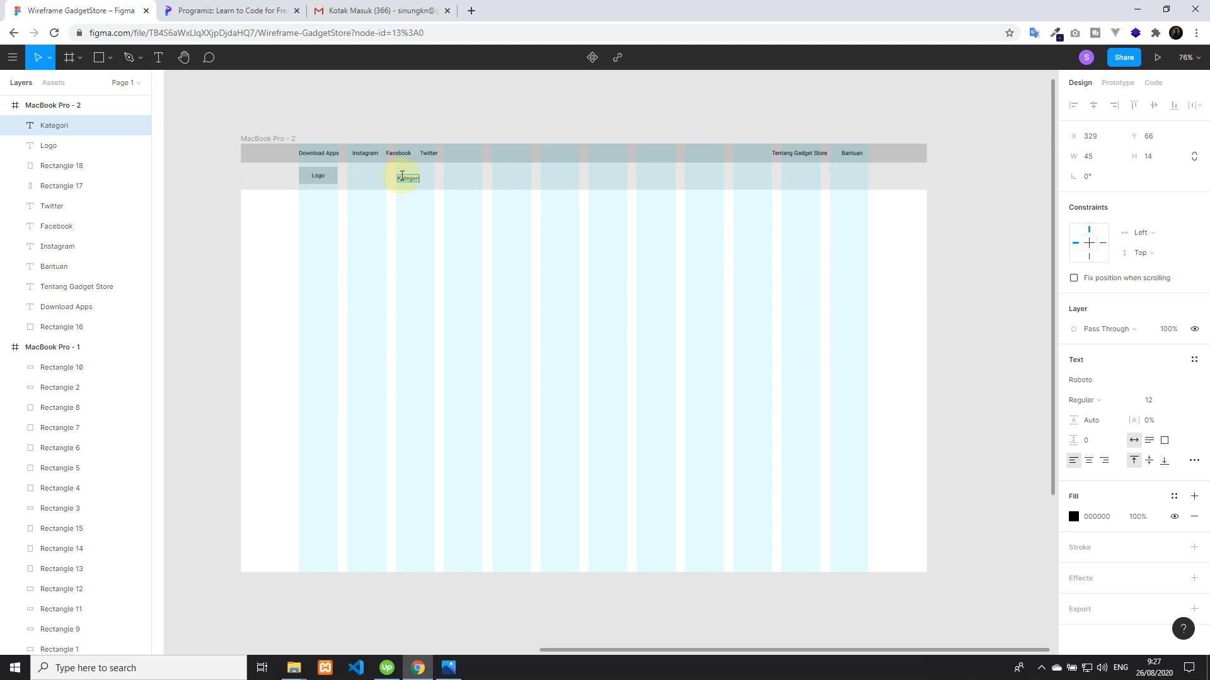
left_click(466, 119)
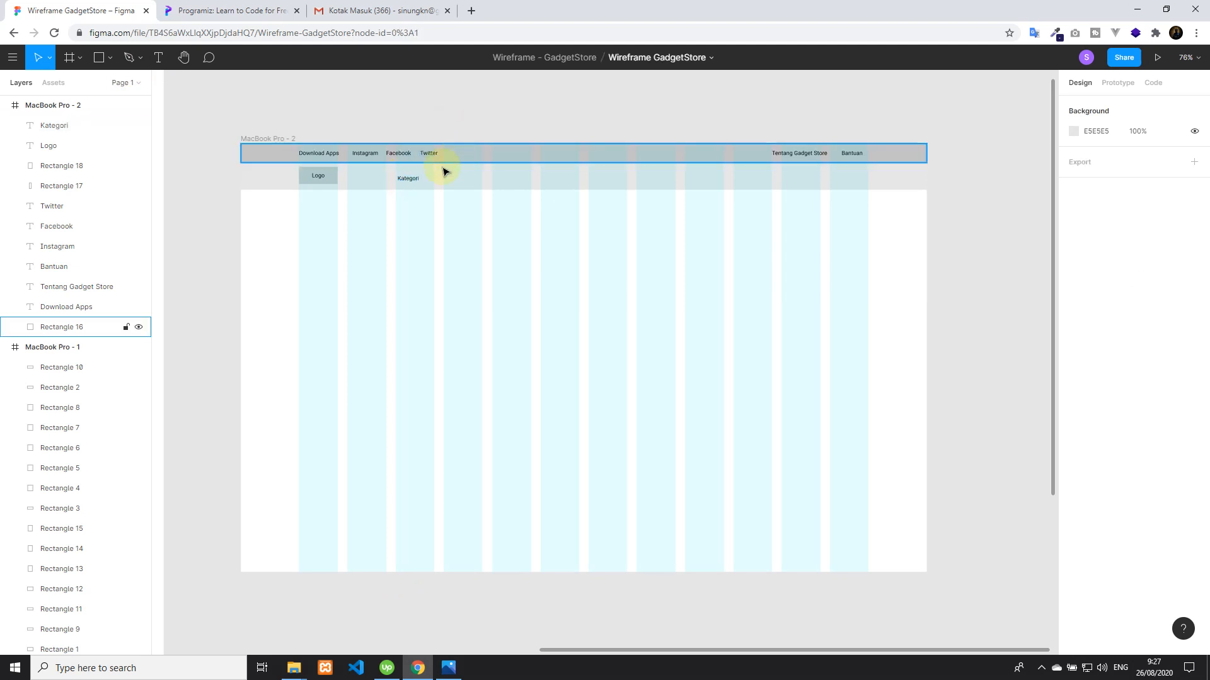
Align the vertical centre of the Kategori text with the navbar rectangle
left_click(413, 183)
left_click(492, 181, "shift")
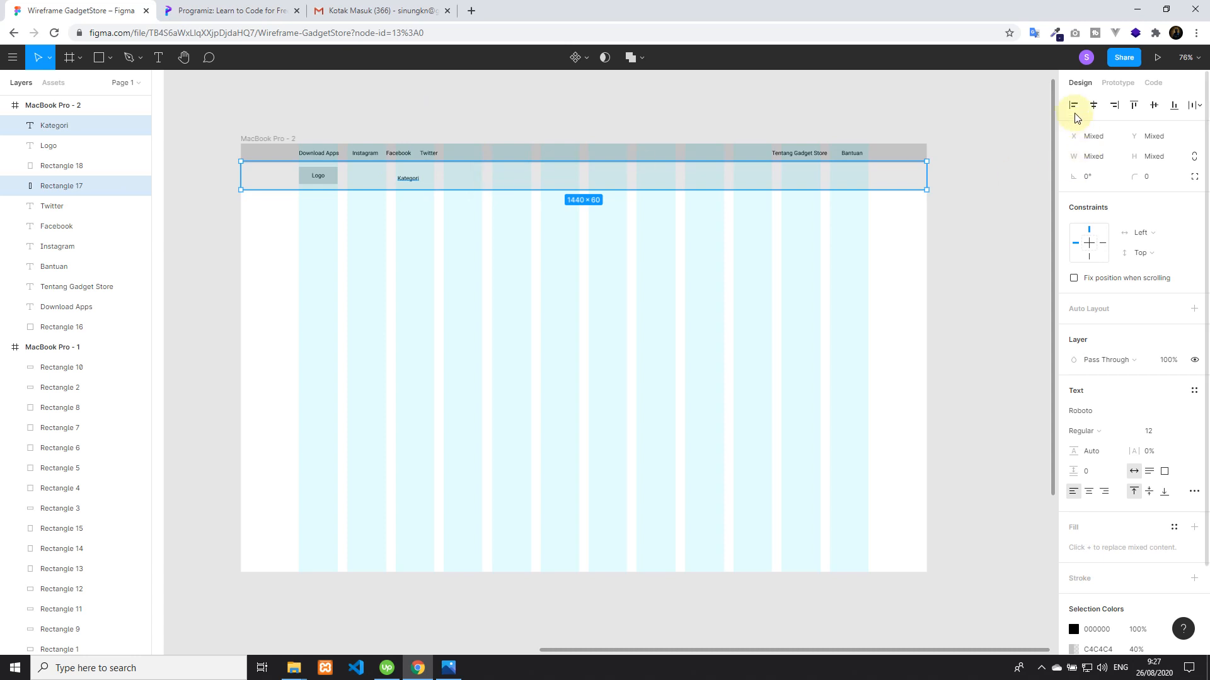
left_click(1153, 106)
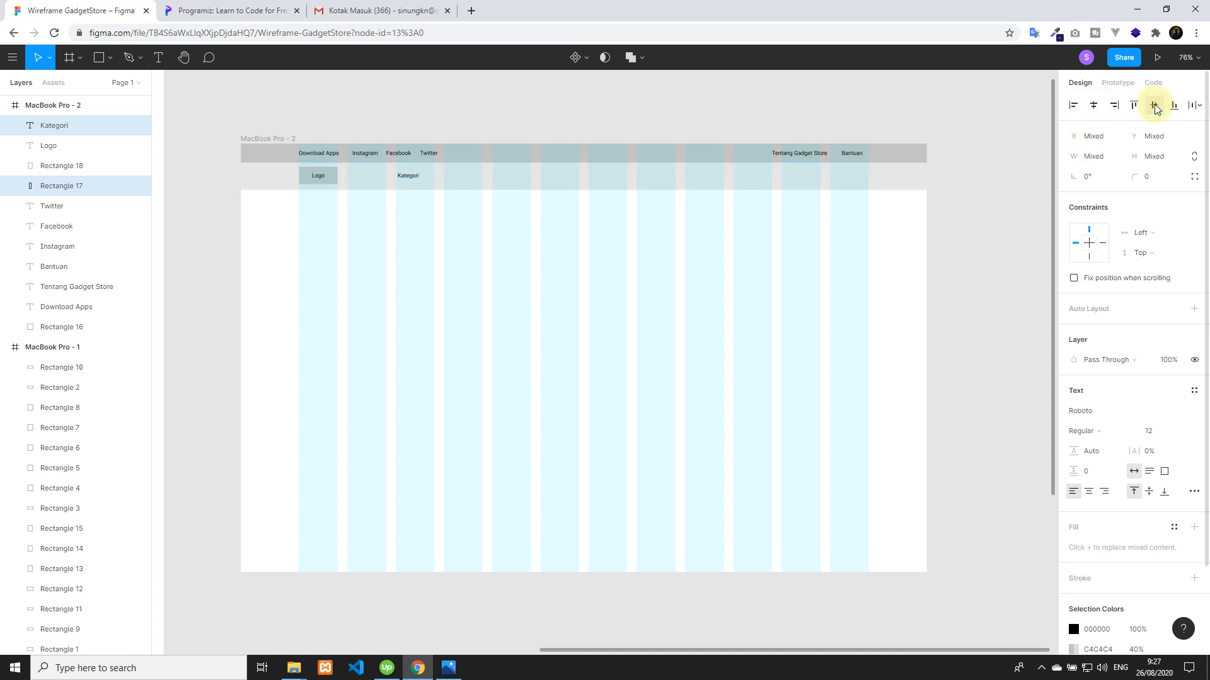
key("Escape")
Group the Logo text with its rectangle and vertically centre the group on the navbar rectangle
left_click(319, 176)
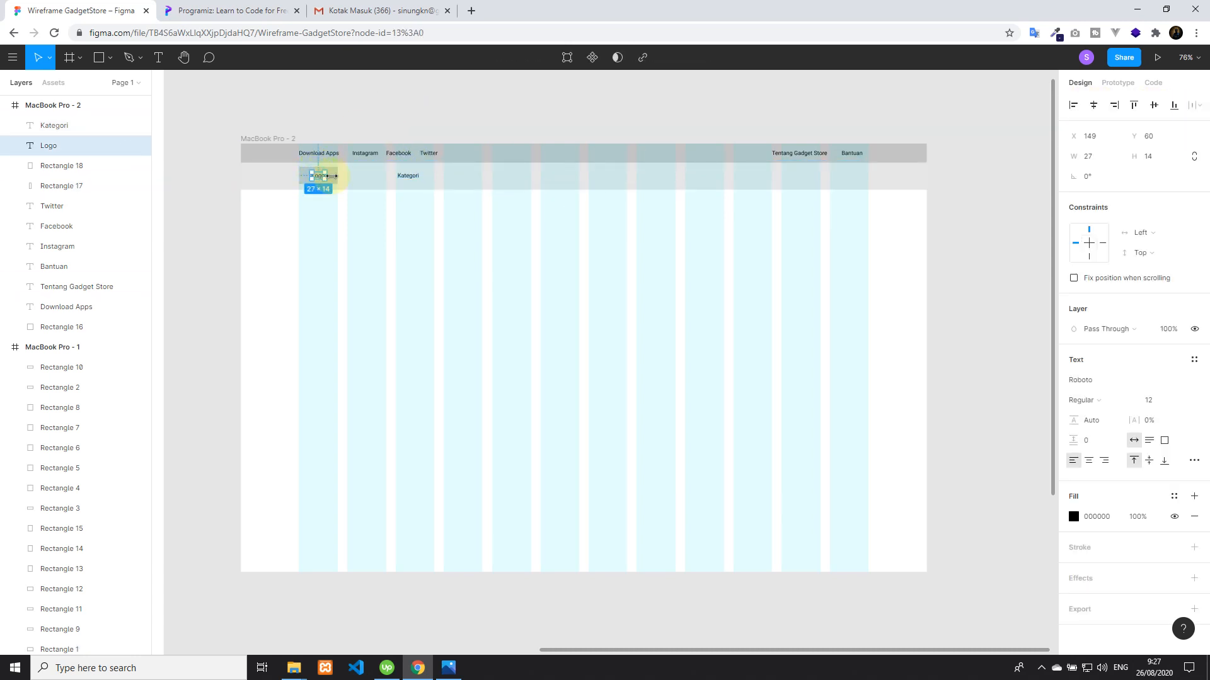
left_click(332, 178, "shift")
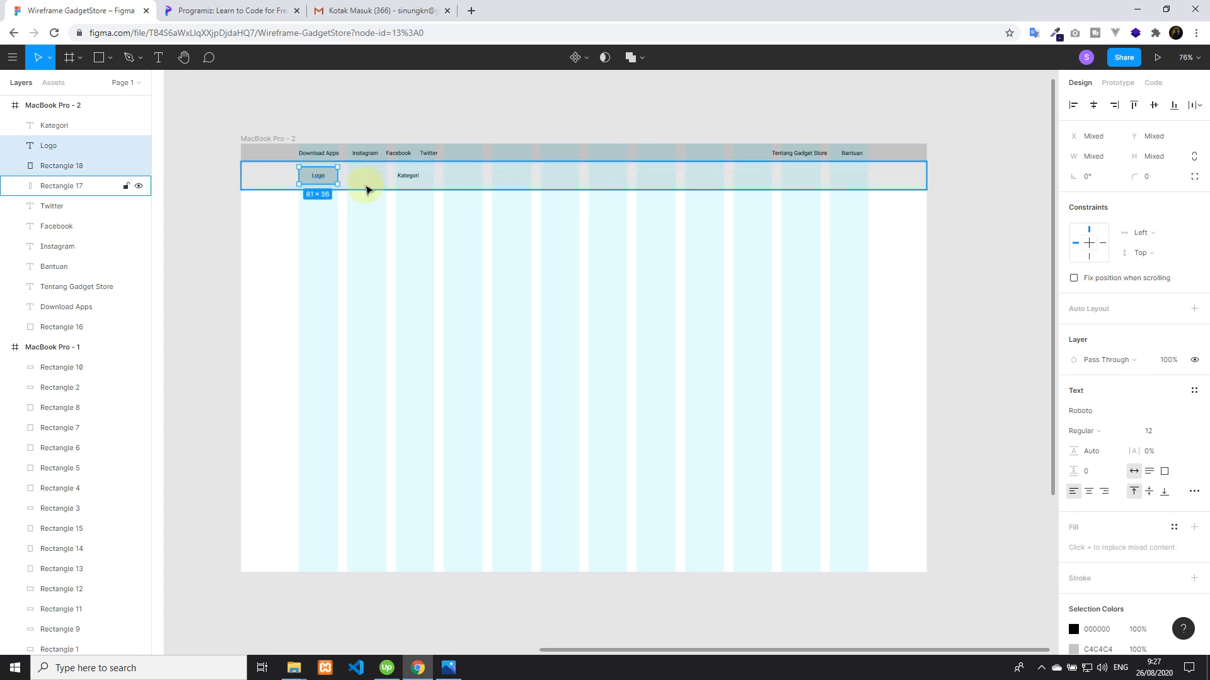
right_click(319, 175)
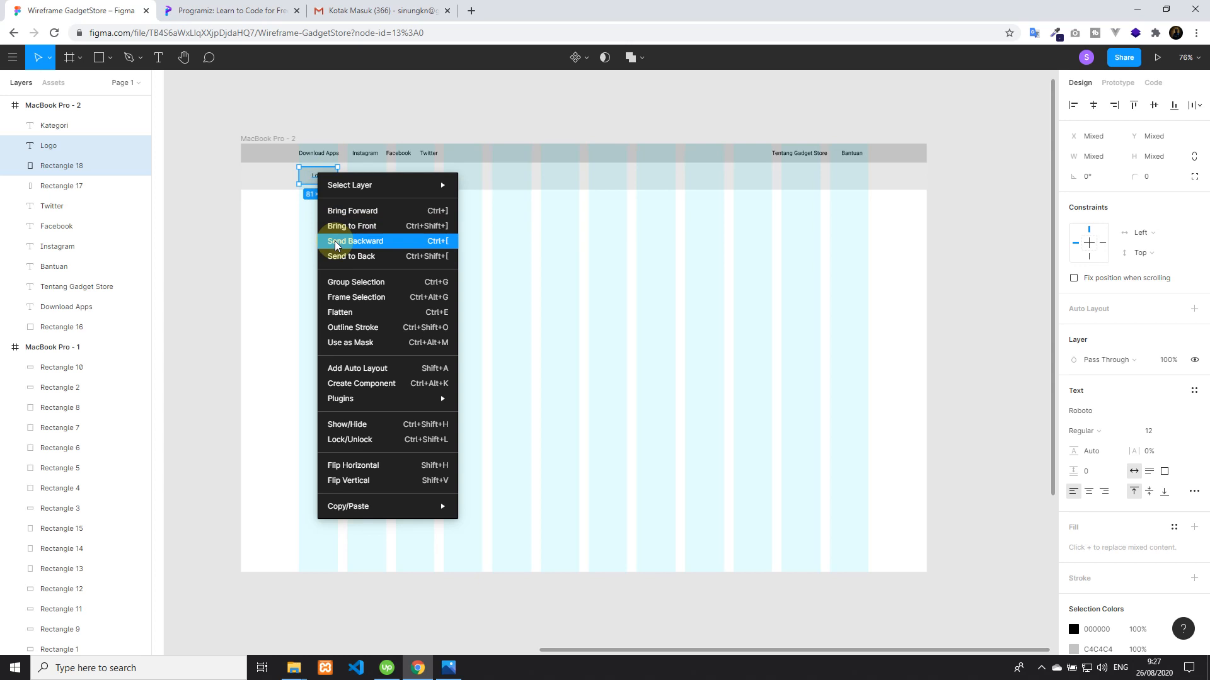
left_click(361, 287)
left_click(368, 176, "shift")
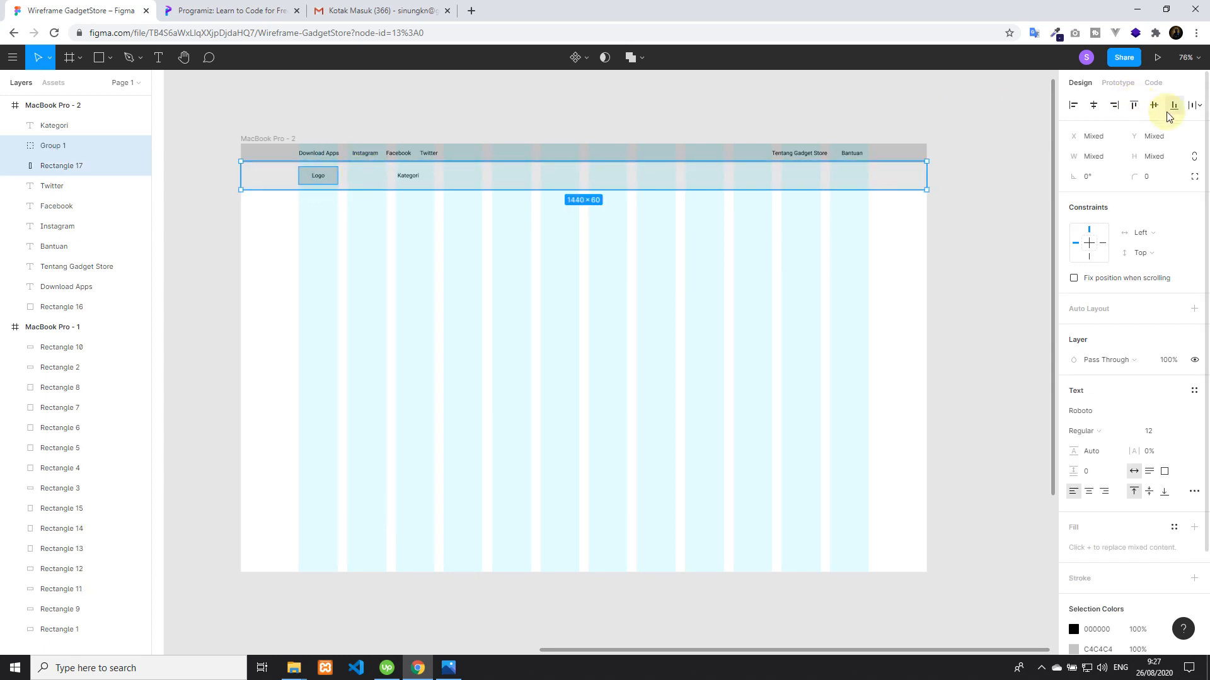
left_click(502, 103)
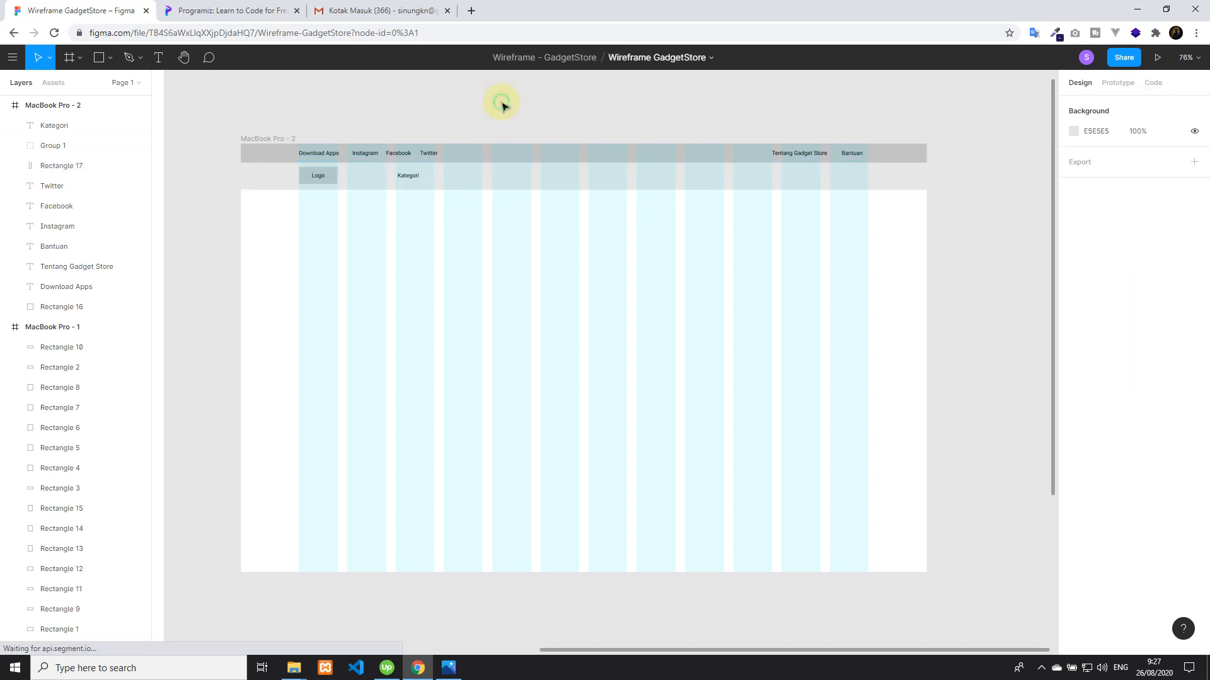
left_click(412, 178)
left_click(478, 130)
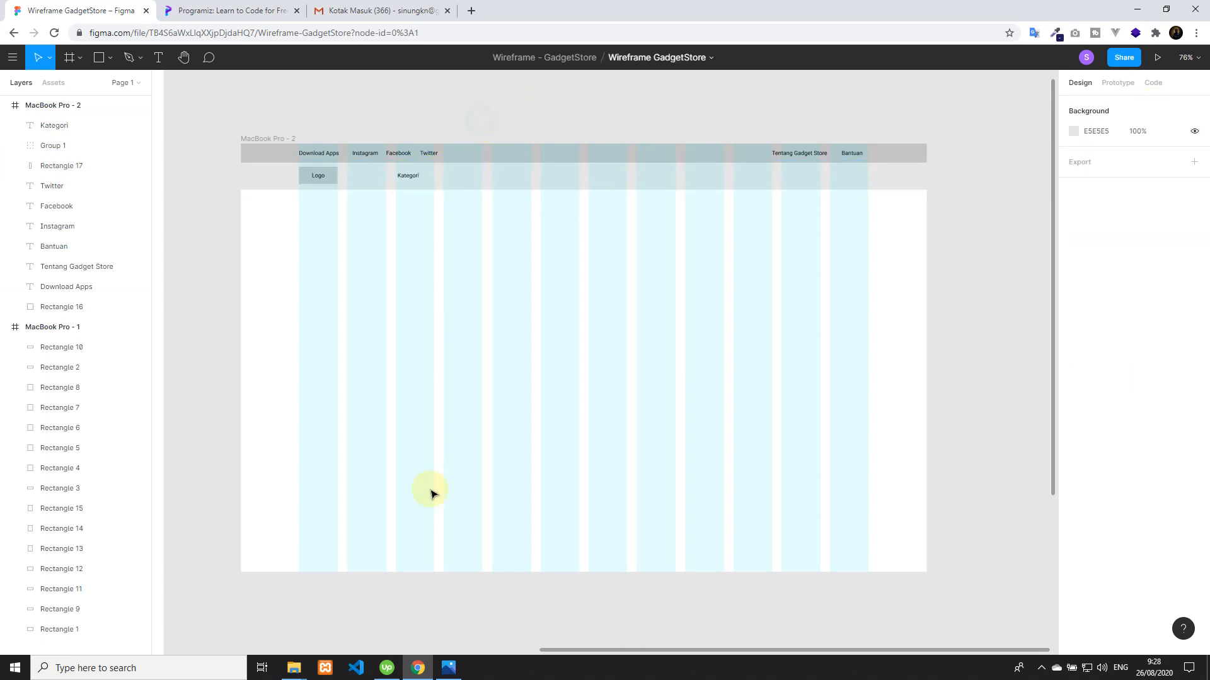
Check the remaining navbar items in the mind map and draw a search-box rectangle of about 434 × 27 in Figma at X 426, Y 49
left_click(449, 668)
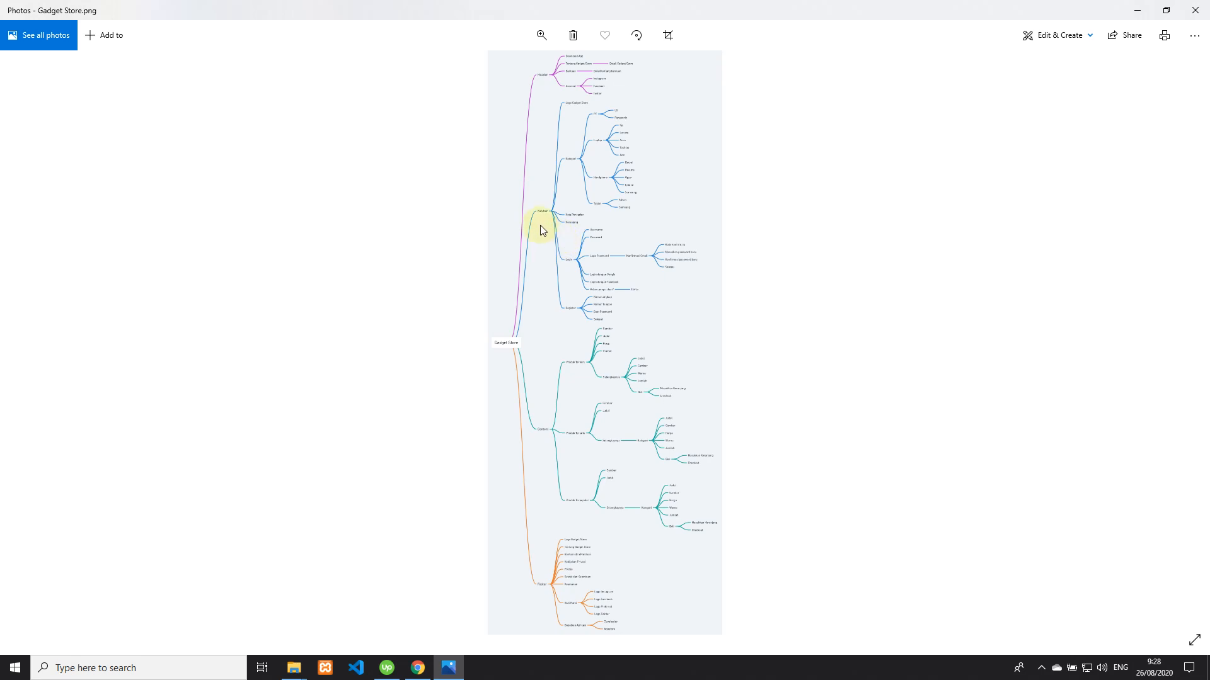
scroll(539, 220, "up", 3)
scroll(548, 219, "up", 1)
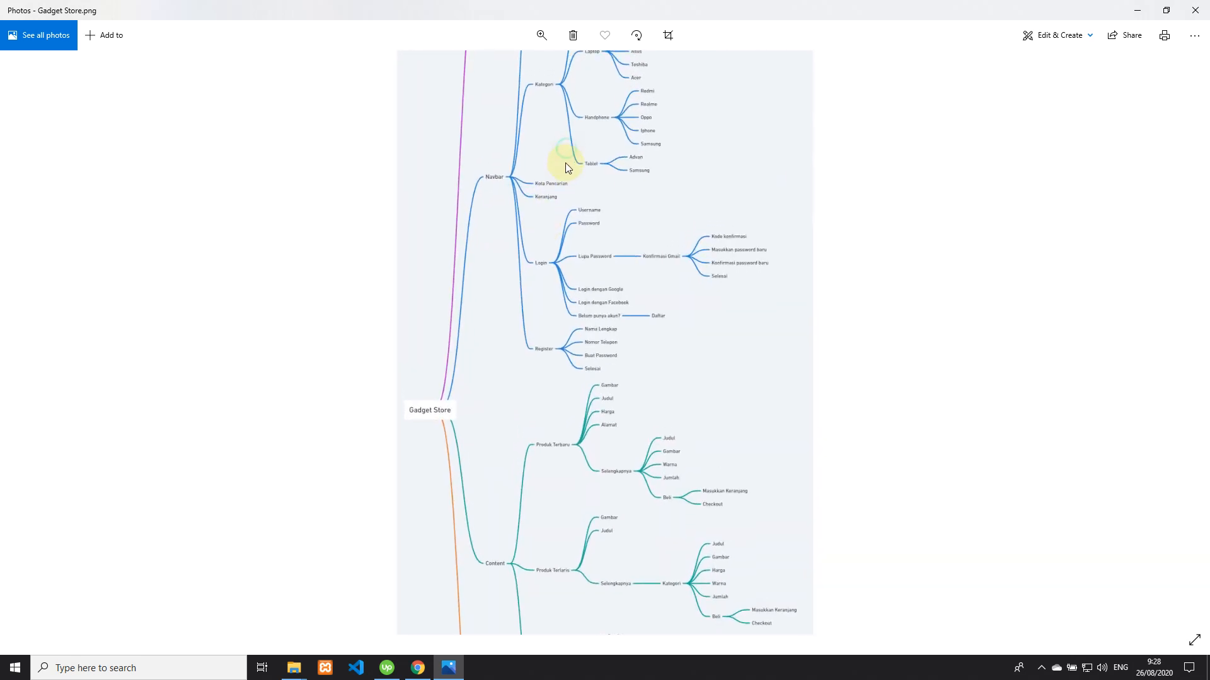
left_click_drag(576, 320, 581, 273)
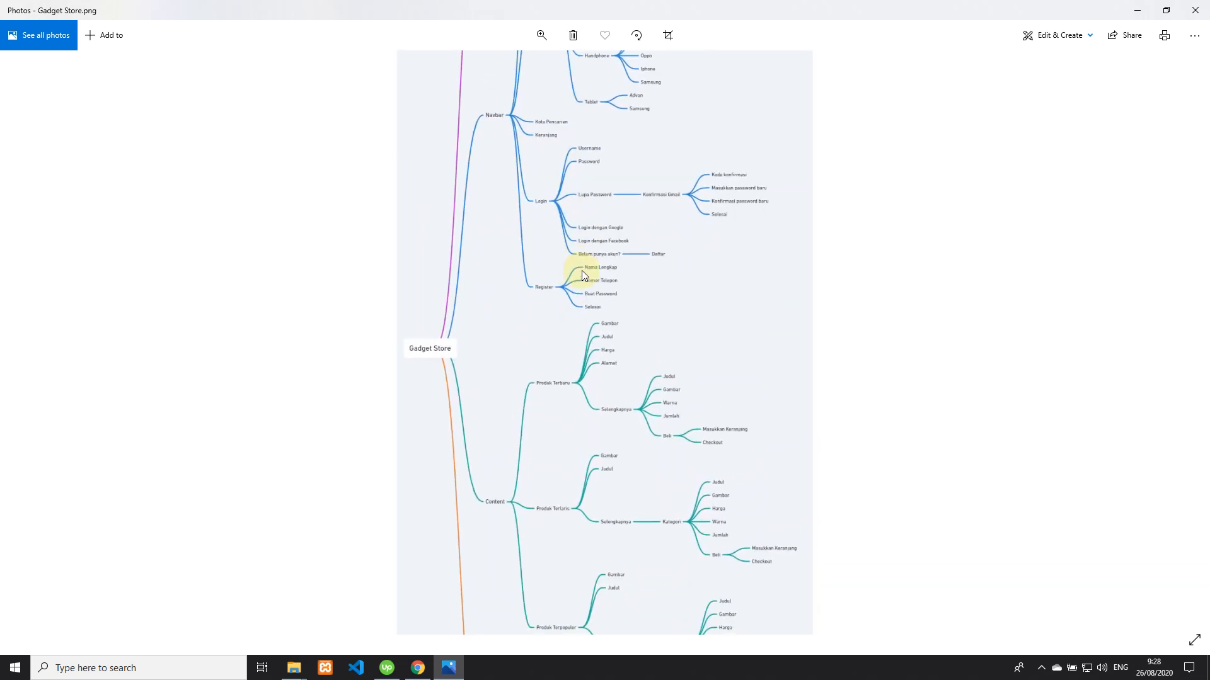
key("alt+Tab")
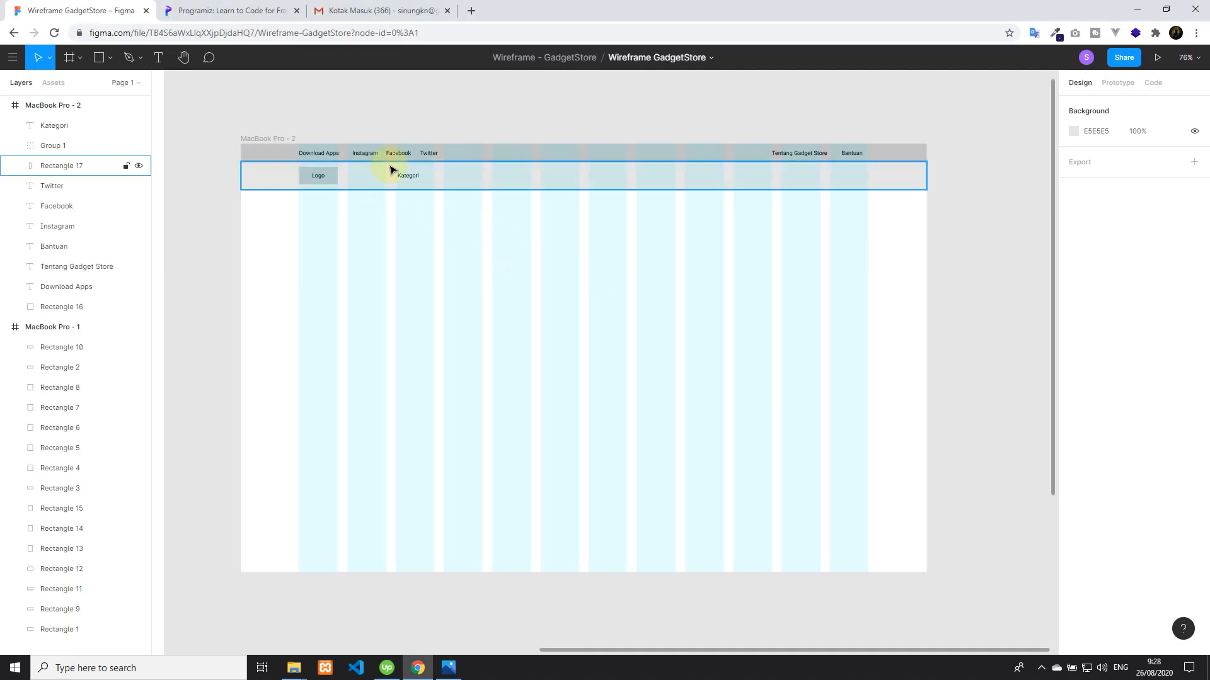
left_click(98, 57)
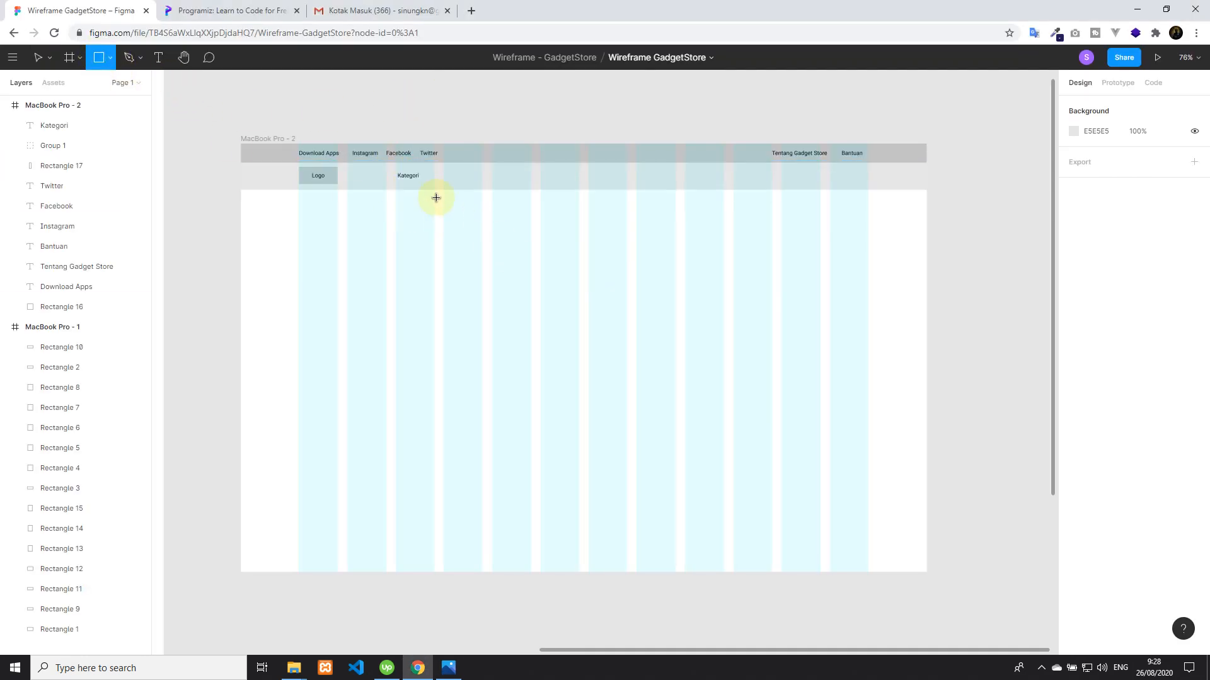
left_click_drag(446, 174, 649, 183)
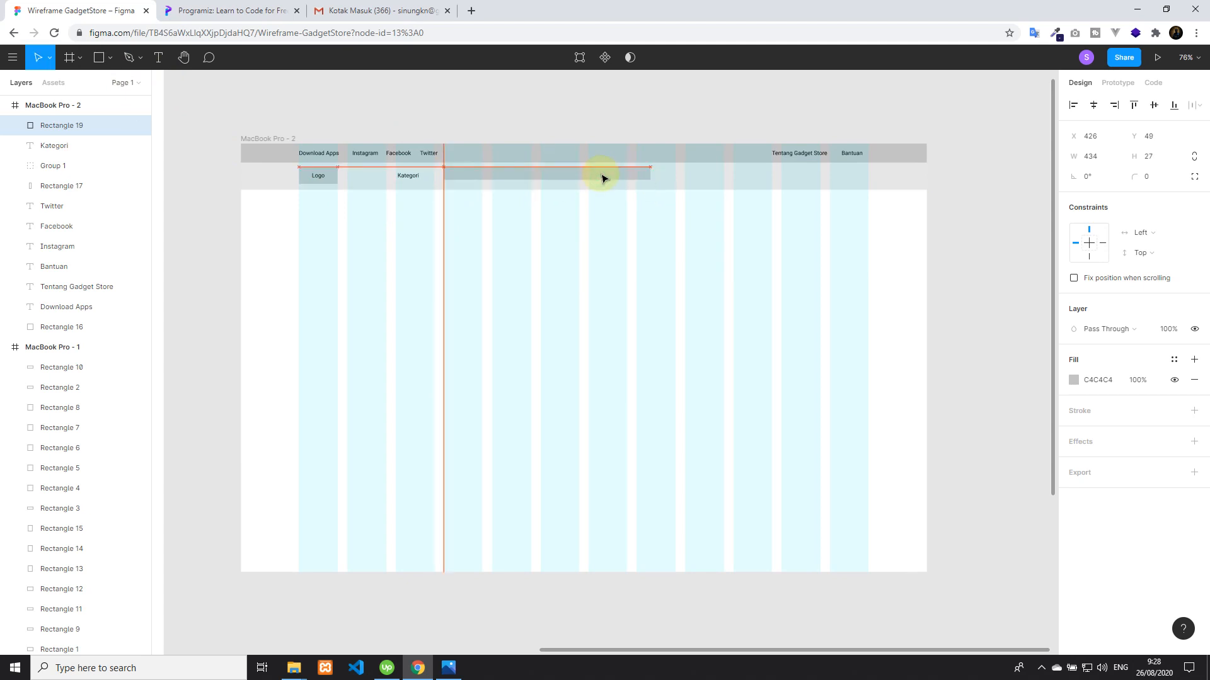
Align the vertical centre of the search-box rectangle with the navbar rectangle
left_click(681, 181, "shift")
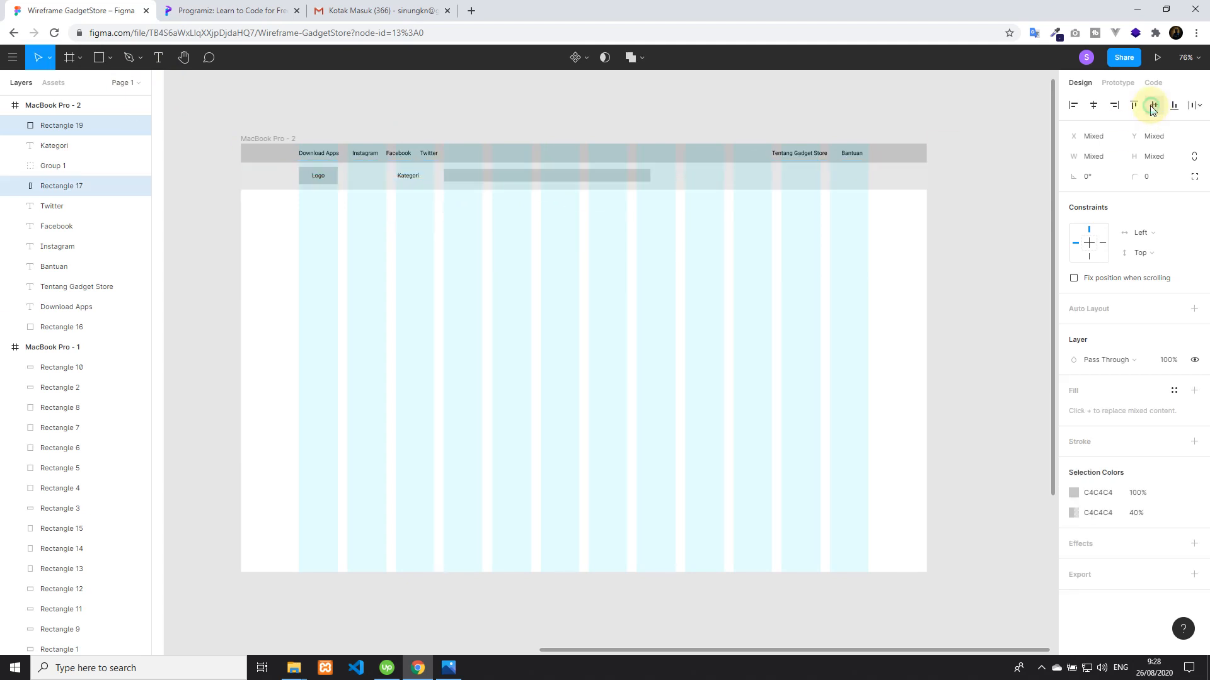
left_click(644, 128)
left_click(627, 179)
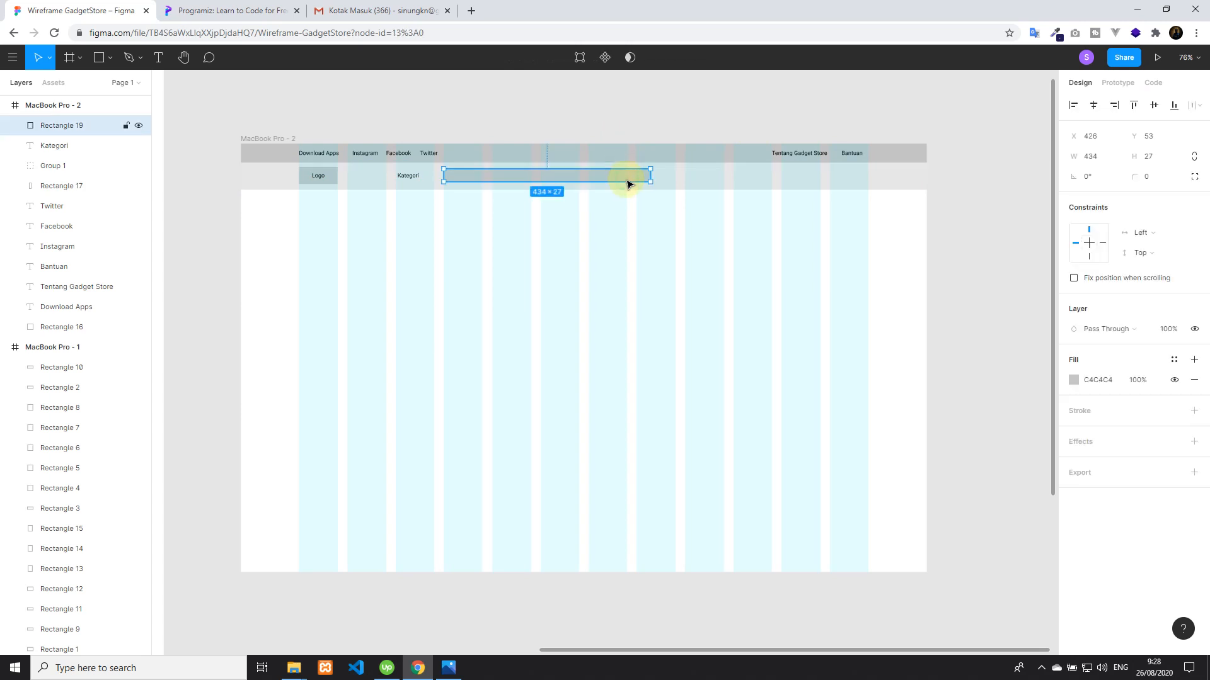
left_click(720, 106)
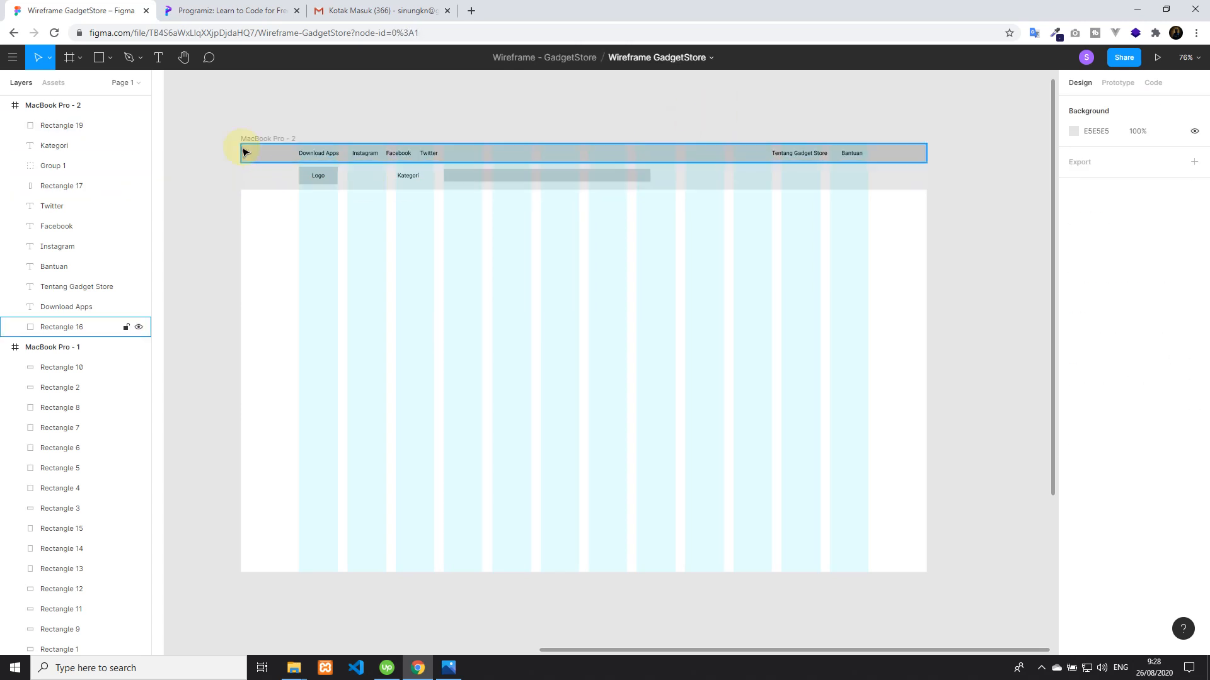
left_click(332, 180)
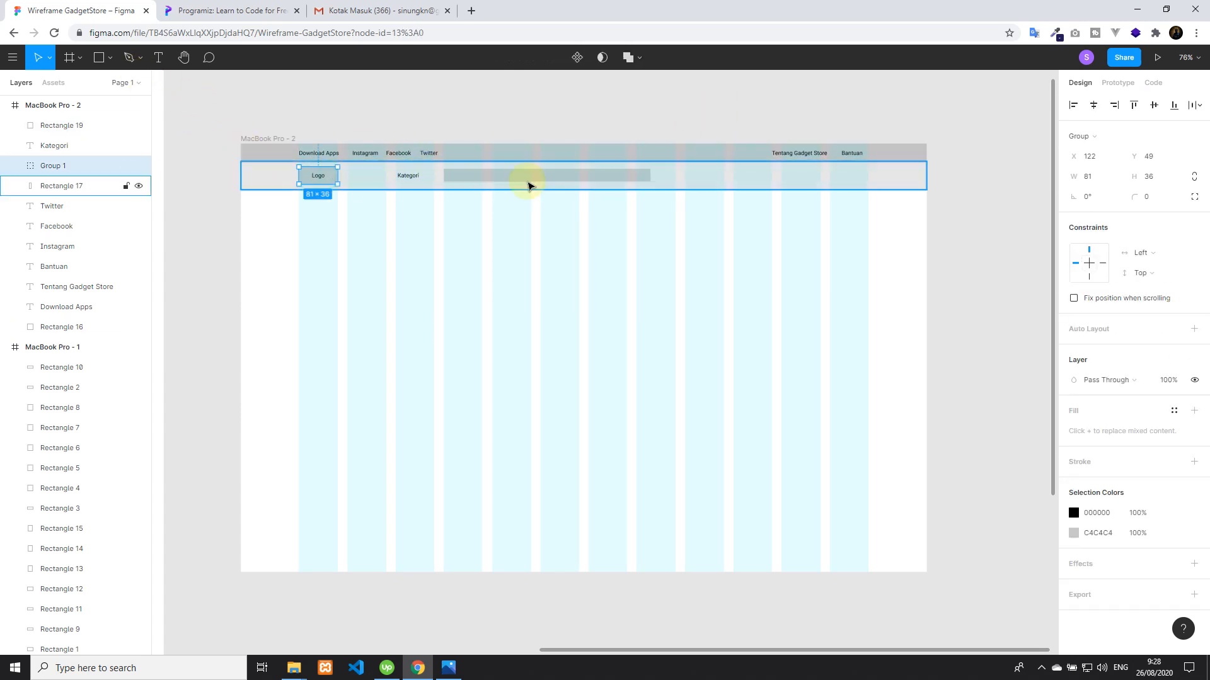
Duplicate the search-box rectangle, move the copy to the navbar's ninth column at about X 933, Y 49, and narrow it to about 46 × 27
left_click(558, 182)
key("ctrl+d")
left_click_drag(559, 182, 809, 182)
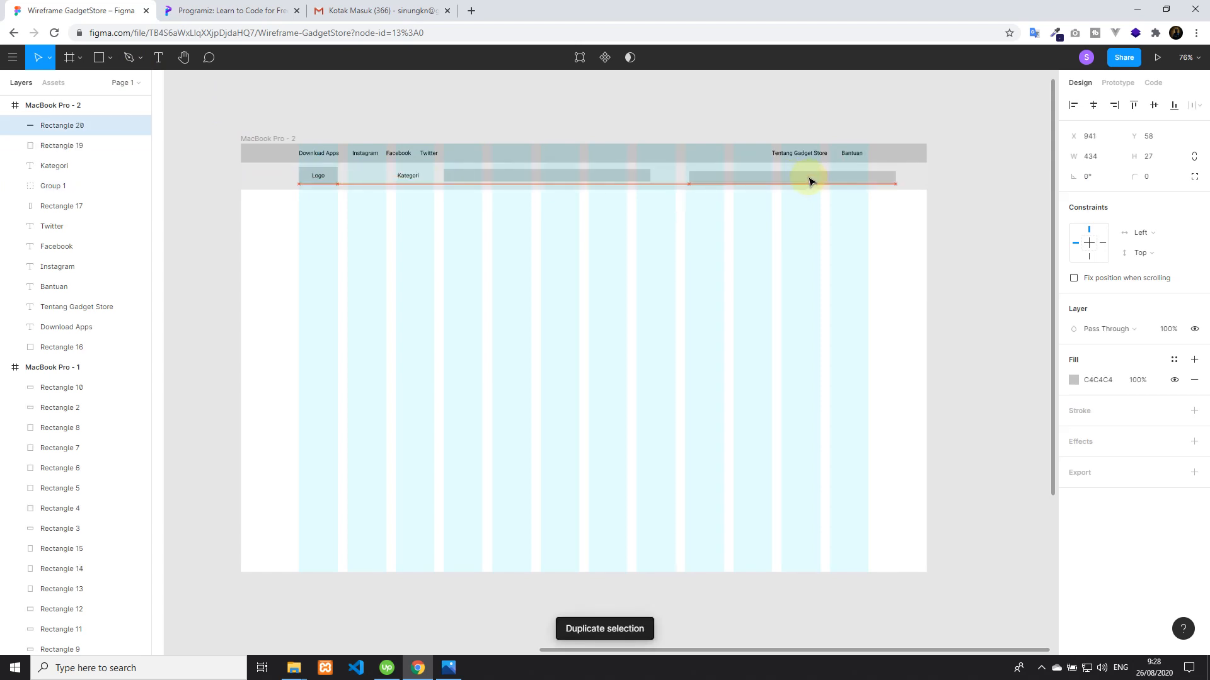
left_click_drag(808, 182, 808, 182)
left_click_drag(894, 175, 700, 177)
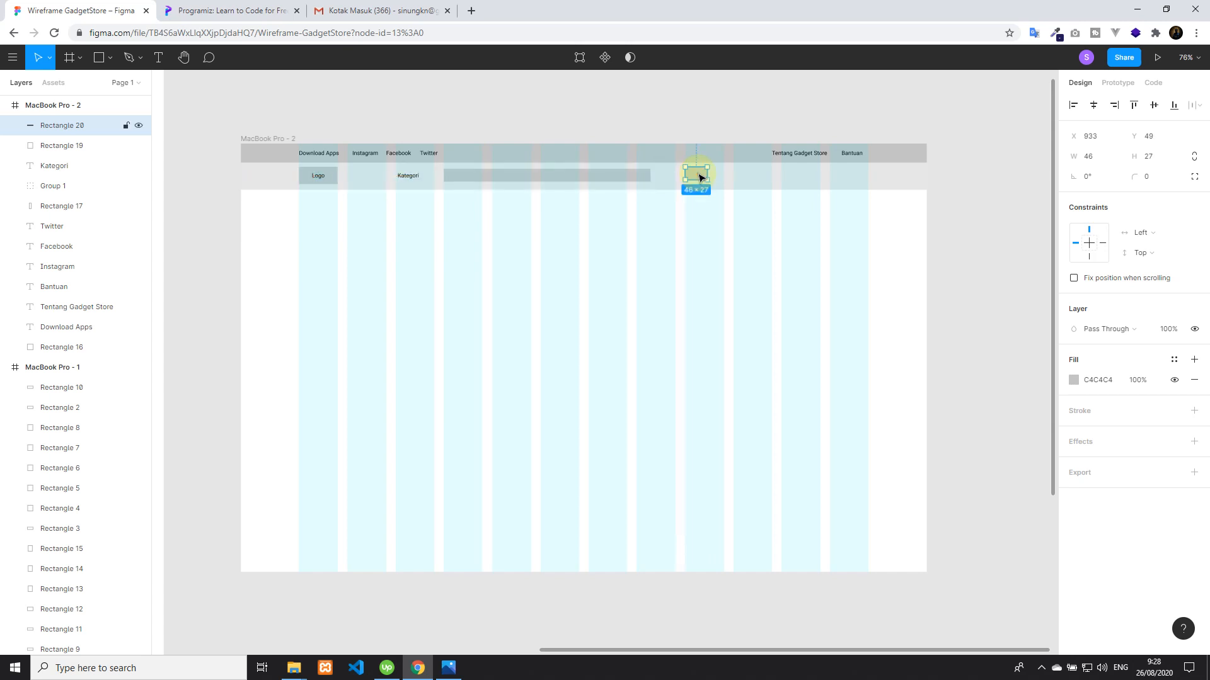
Duplicate the small 46 × 27 rectangle twice and place the copies in a row after it, around the tenth and eleventh columns
key("ctrl+d")
left_click_drag(933, 178, 784, 176)
key("ctrl+d")
left_click(739, 114)
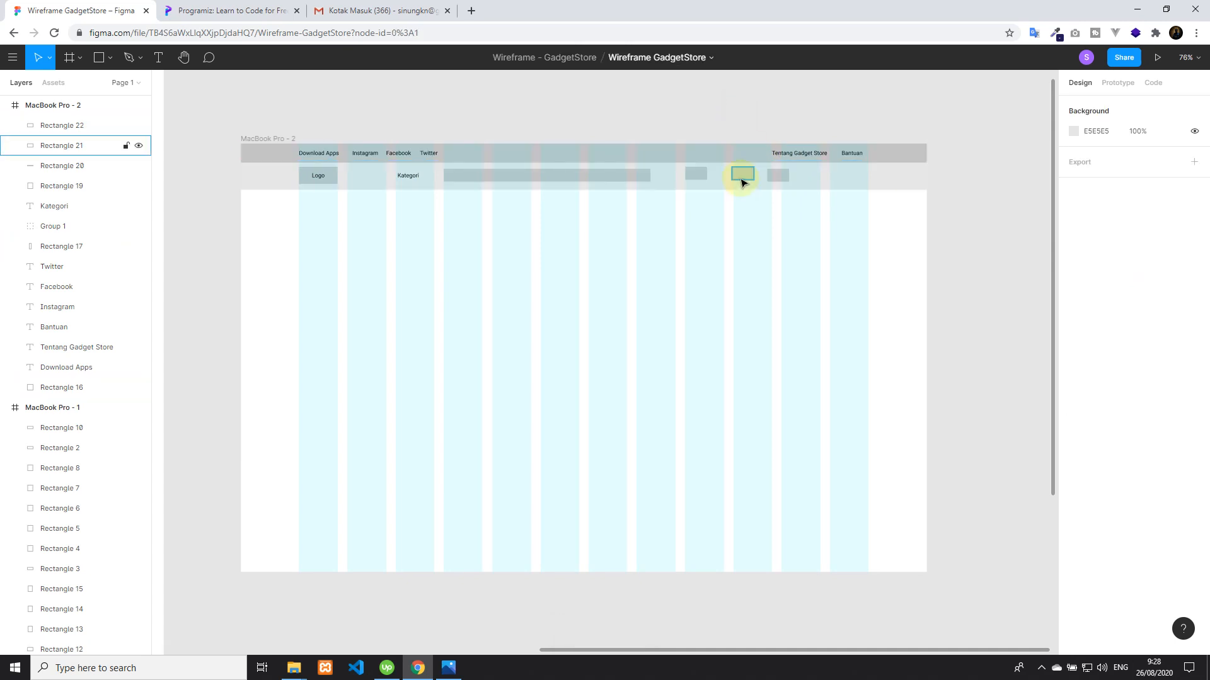
left_click(740, 178)
left_click(696, 176, "shift")
left_click(778, 176, "shift")
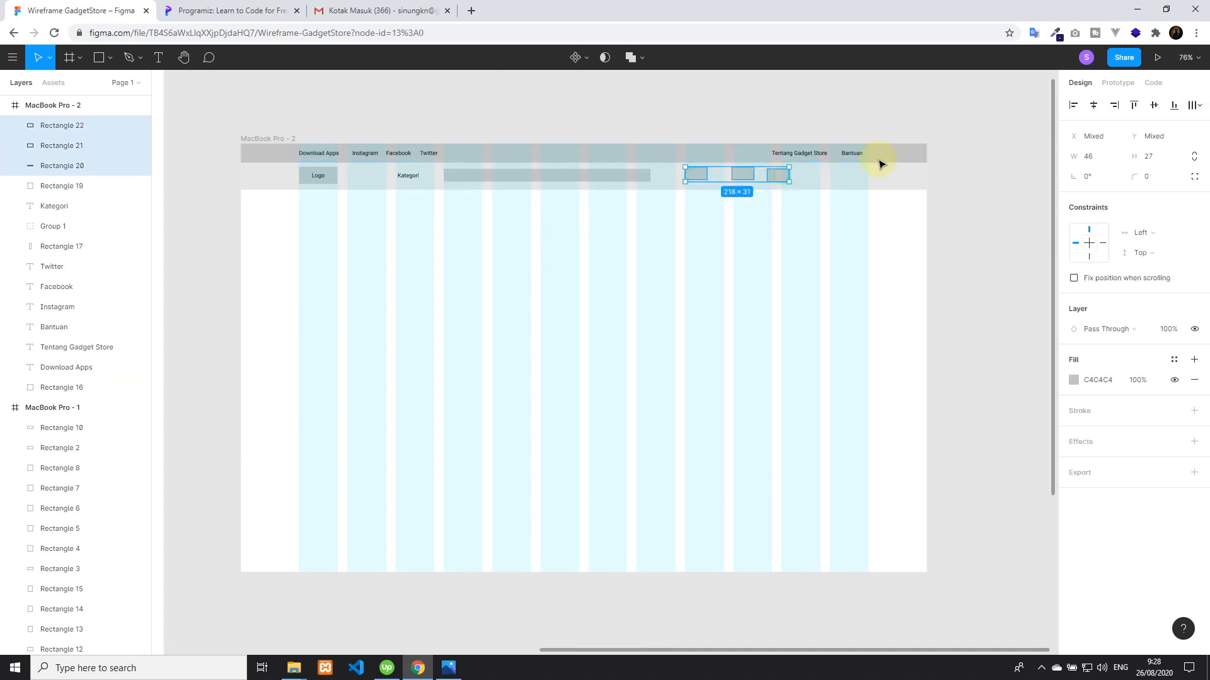
left_click(864, 181, "shift")
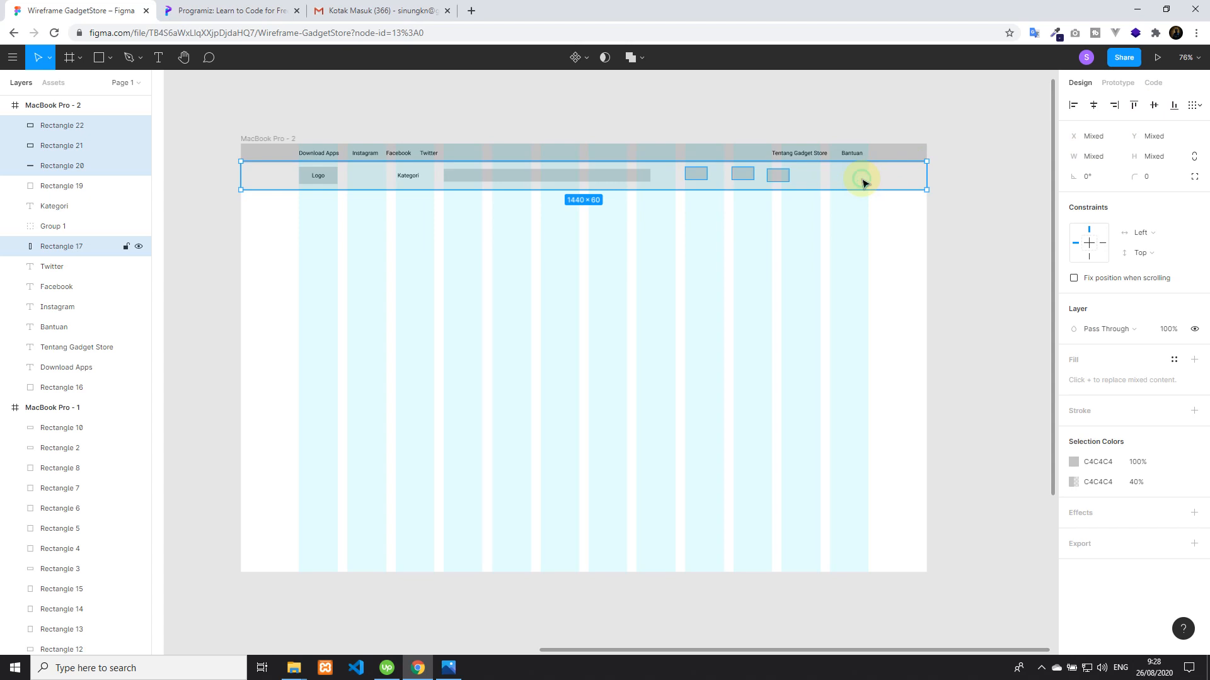
left_click(708, 91)
Align the vertical centre of each of the three small rectangles with the navbar rectangle, one at a time
left_click(695, 175)
left_click(718, 186, "shift")
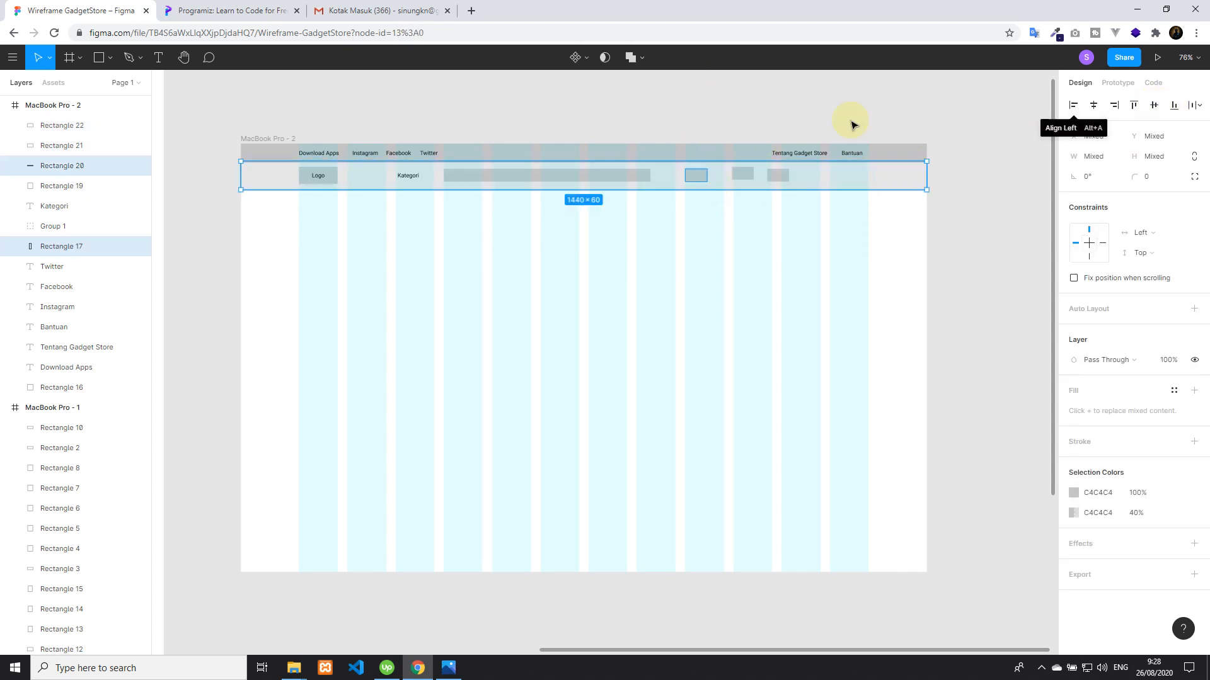
left_click(729, 107)
left_click(740, 176)
left_click(885, 180, "shift")
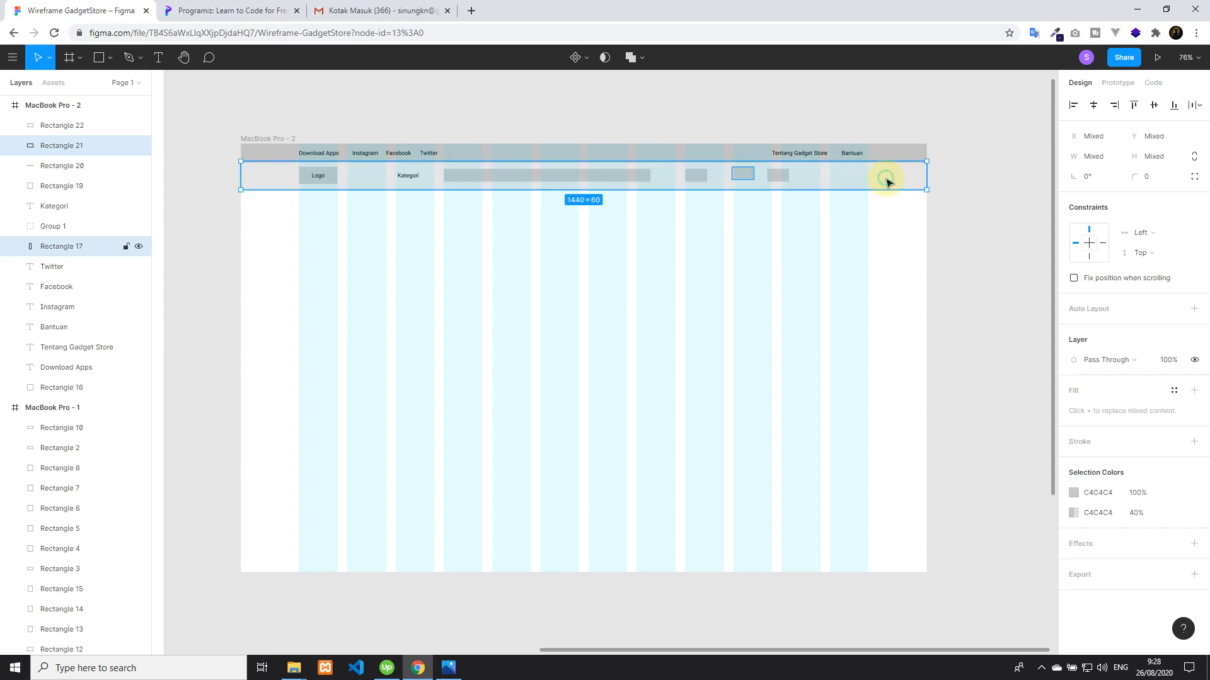
left_click(1161, 114)
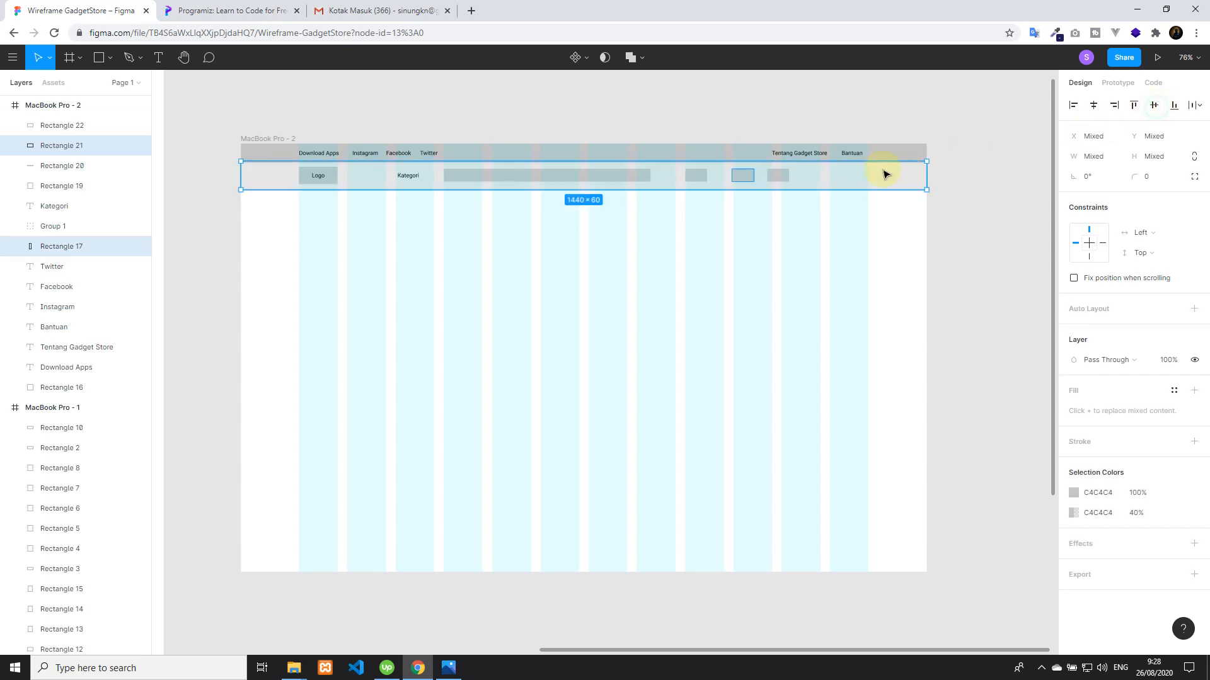
left_click(743, 111)
left_click(780, 175)
left_click(819, 181, "shift")
left_click(1150, 108)
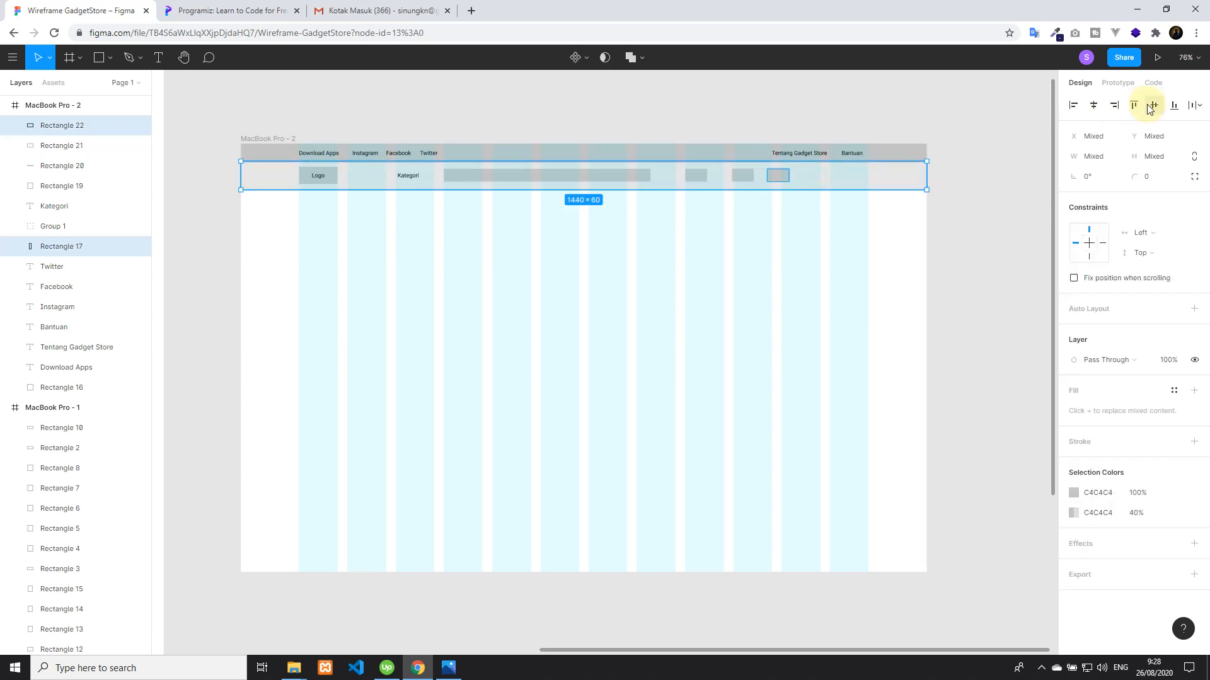
Shift the second small rectangle to the start of the tenth column at X 1034 and move the third into the eleventh column
left_click(847, 104)
left_click_drag(743, 178, 748, 179)
left_click_drag(744, 178, 745, 178)
left_click(778, 179)
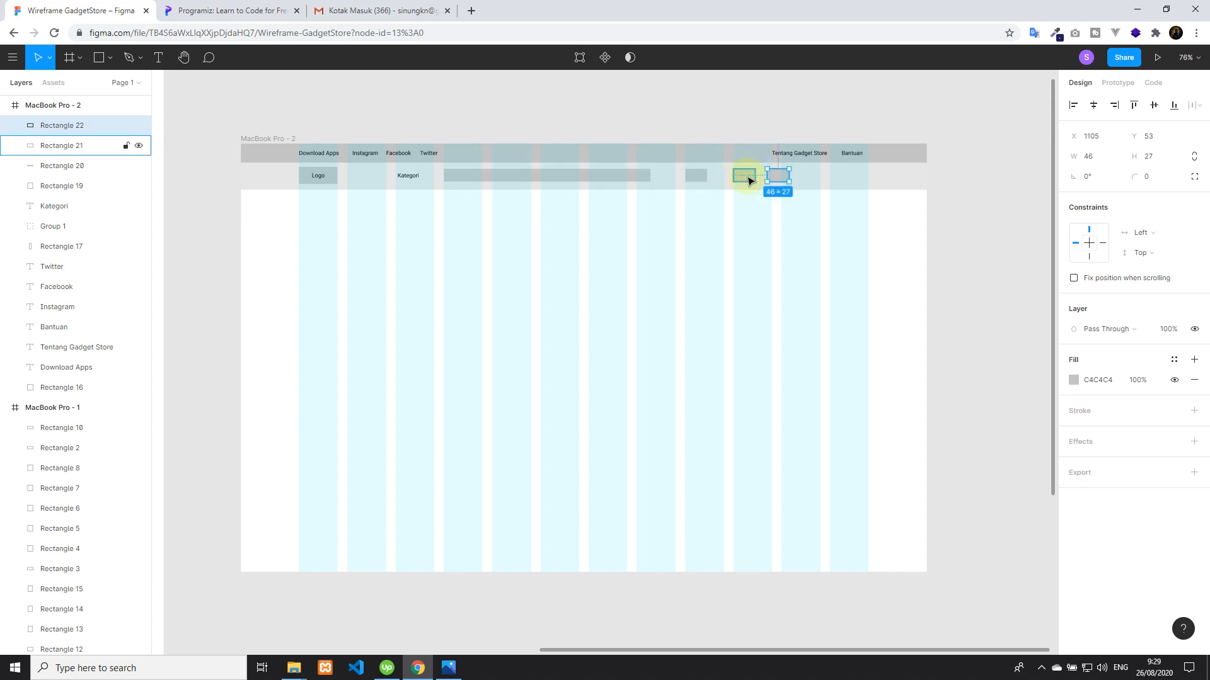
left_click(742, 103)
left_click(775, 179)
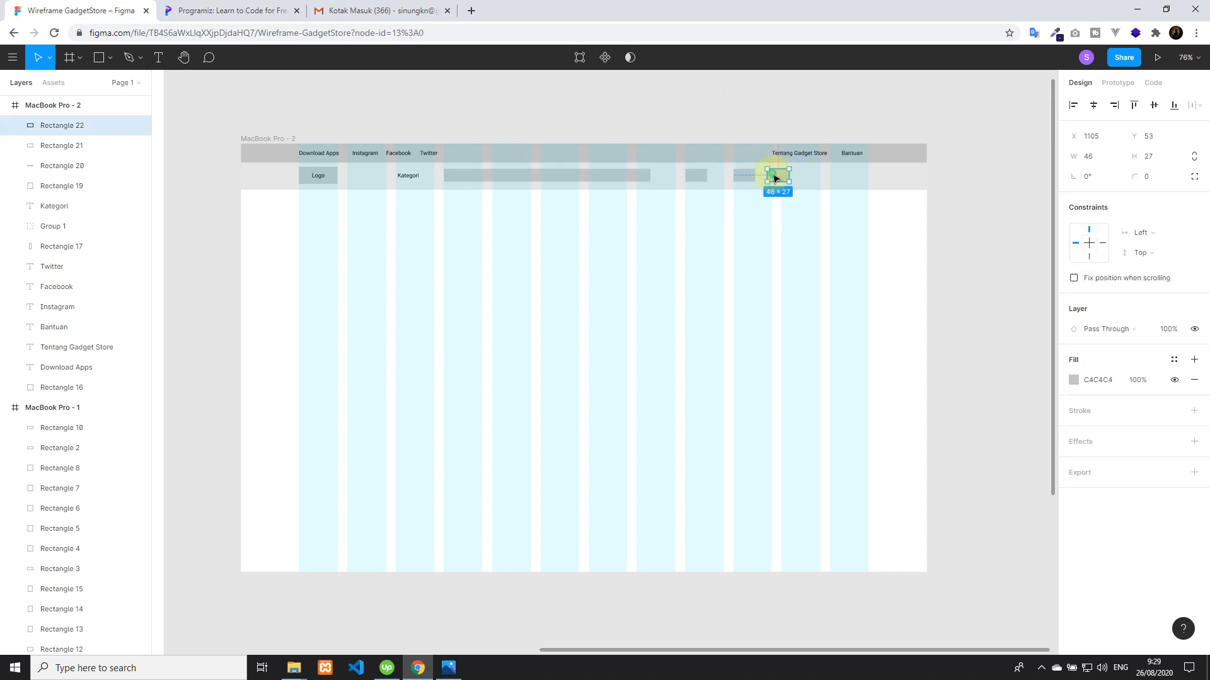
left_click_drag(781, 179, 812, 179)
Enlarge the tenth-column rectangle to about 81 × 33 and delete the small rectangle in the eleventh column
left_click(743, 179)
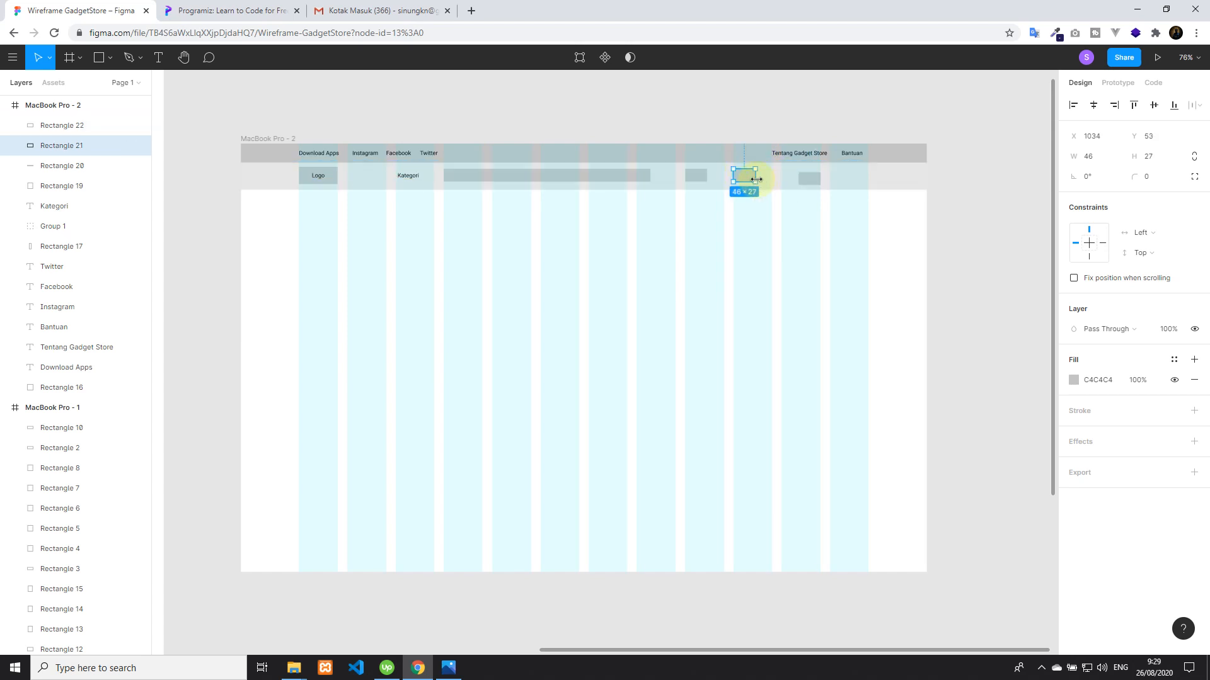
mouse_move(760, 186)
left_mouse_down()
mouse_move(732, 179)
mouse_move(770, 178)
mouse_move(756, 181)
left_mouse_up()
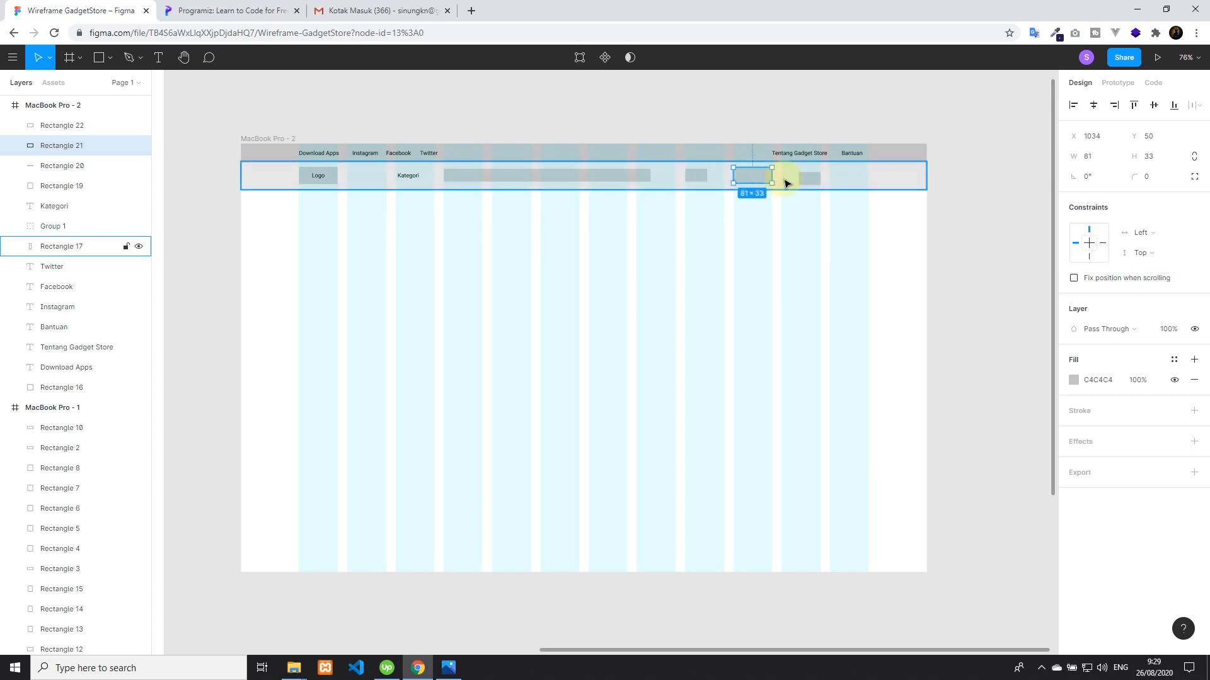
left_click(818, 180)
key("Delete")
Align the vertical centre of the 81 × 33 rectangle with the navbar rectangle
left_click(759, 179)
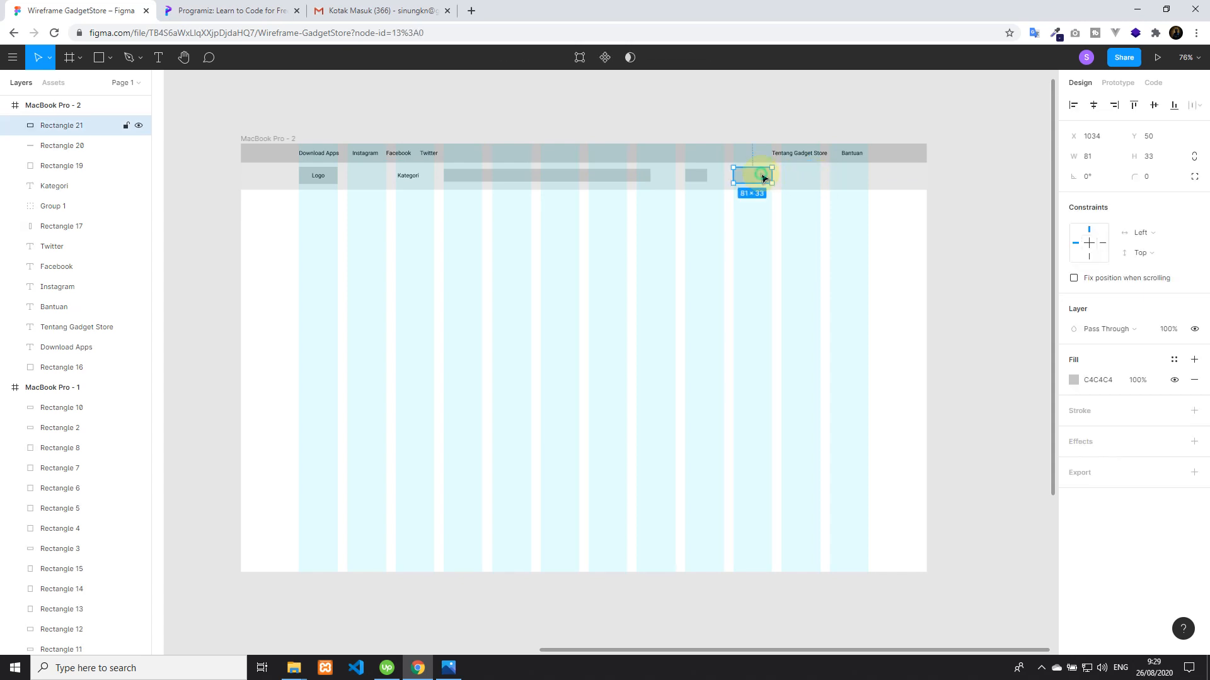
left_click(815, 175, "shift")
left_click(1154, 107)
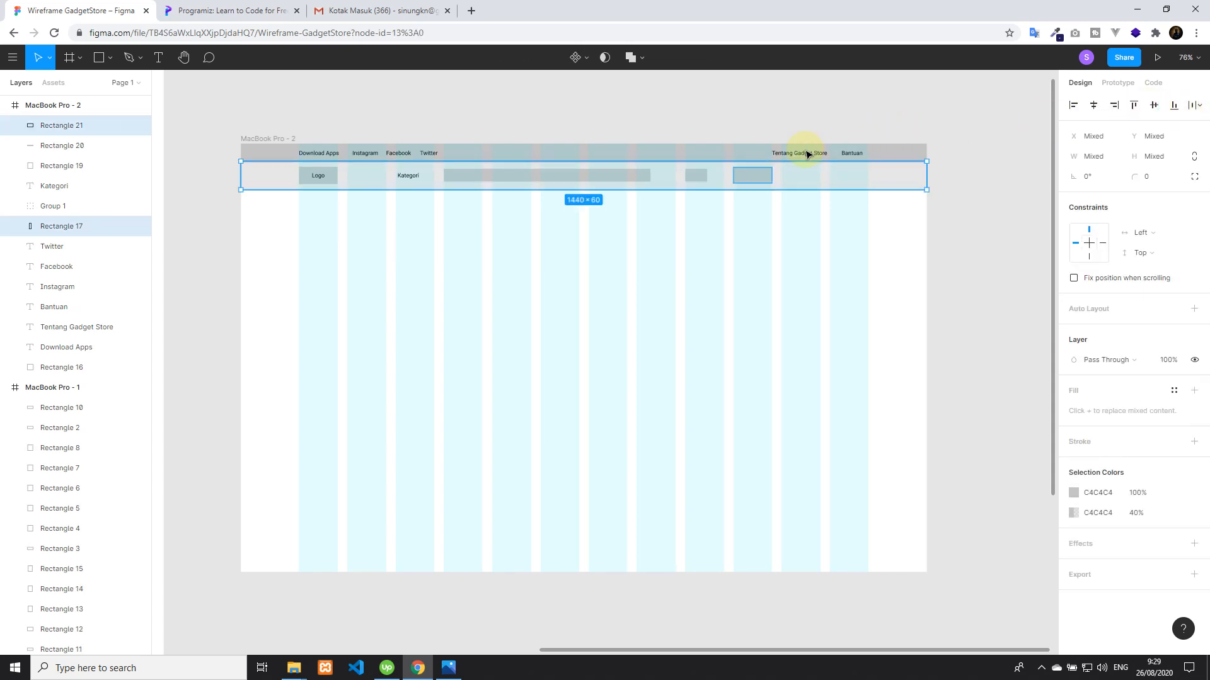
Duplicate the 81 × 33 rectangle and place the copy in the twelfth column at about X 1237, Y 49
left_click(754, 175)
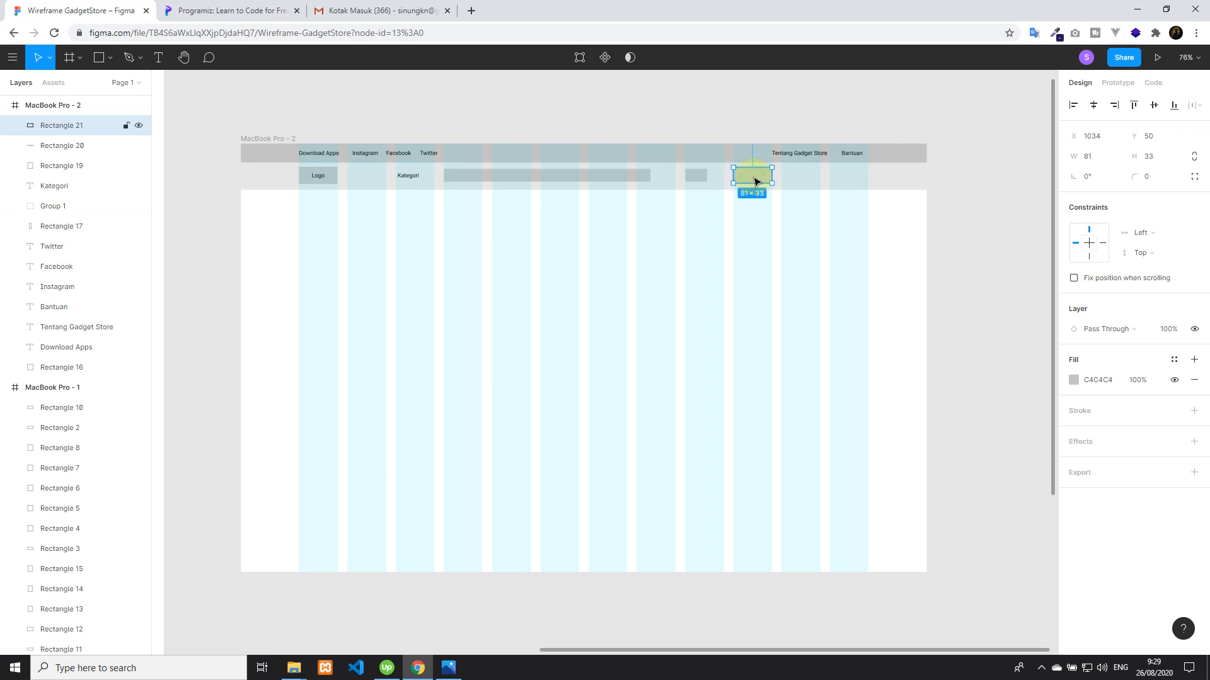
key("ctrl+d")
left_click_drag(754, 181, 801, 181)
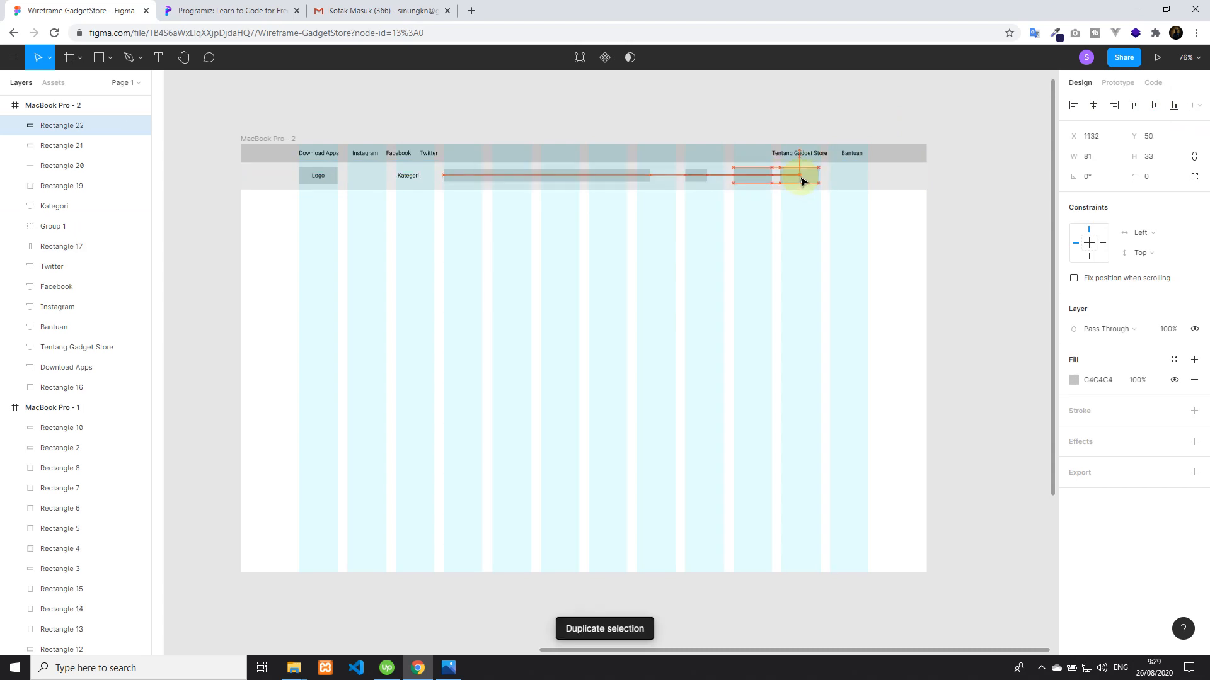
left_click(769, 119)
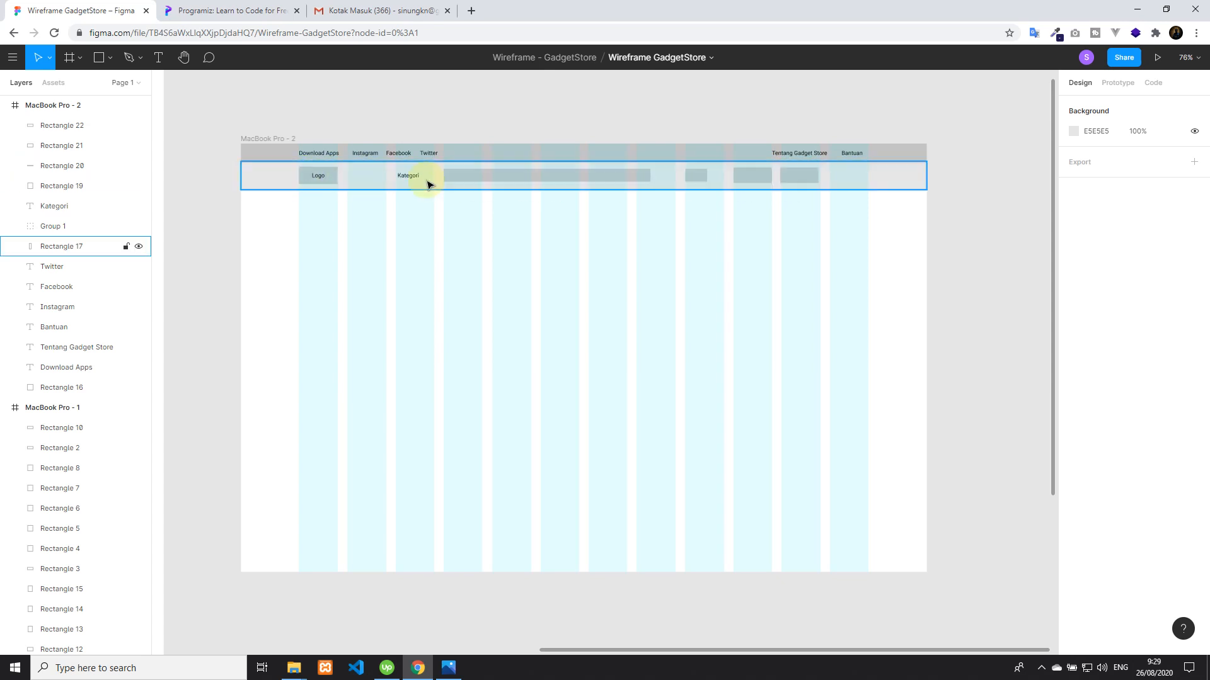
left_click(795, 177)
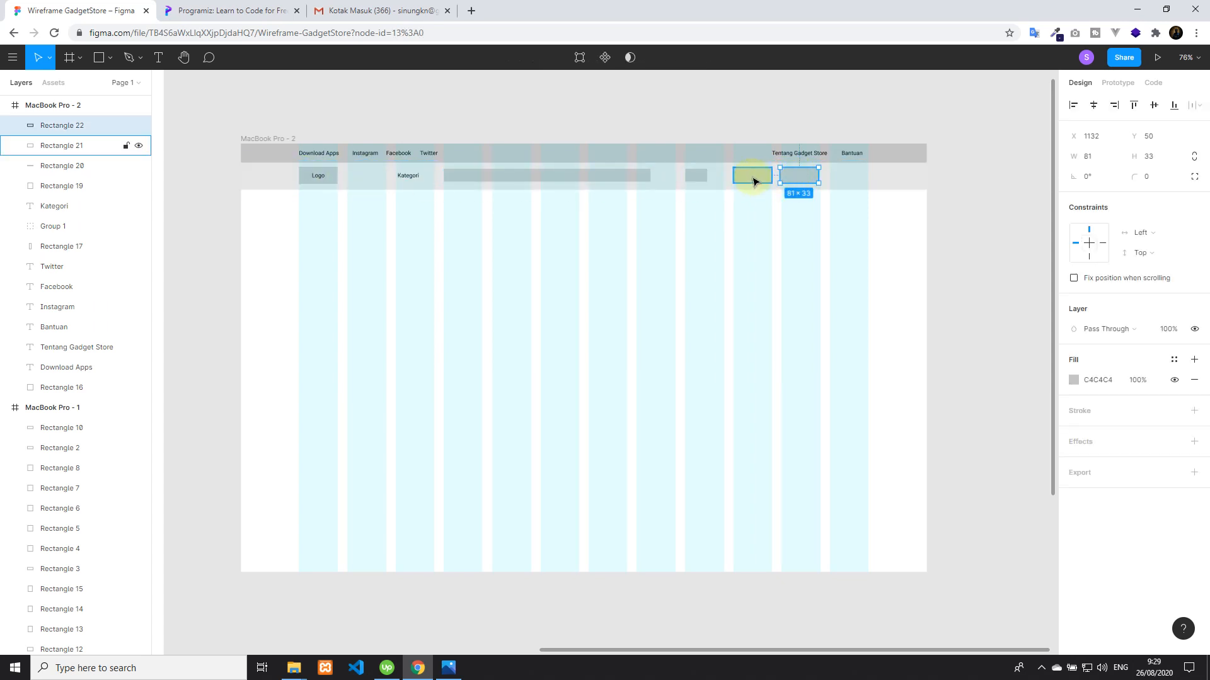
left_click_drag(797, 181, 850, 180)
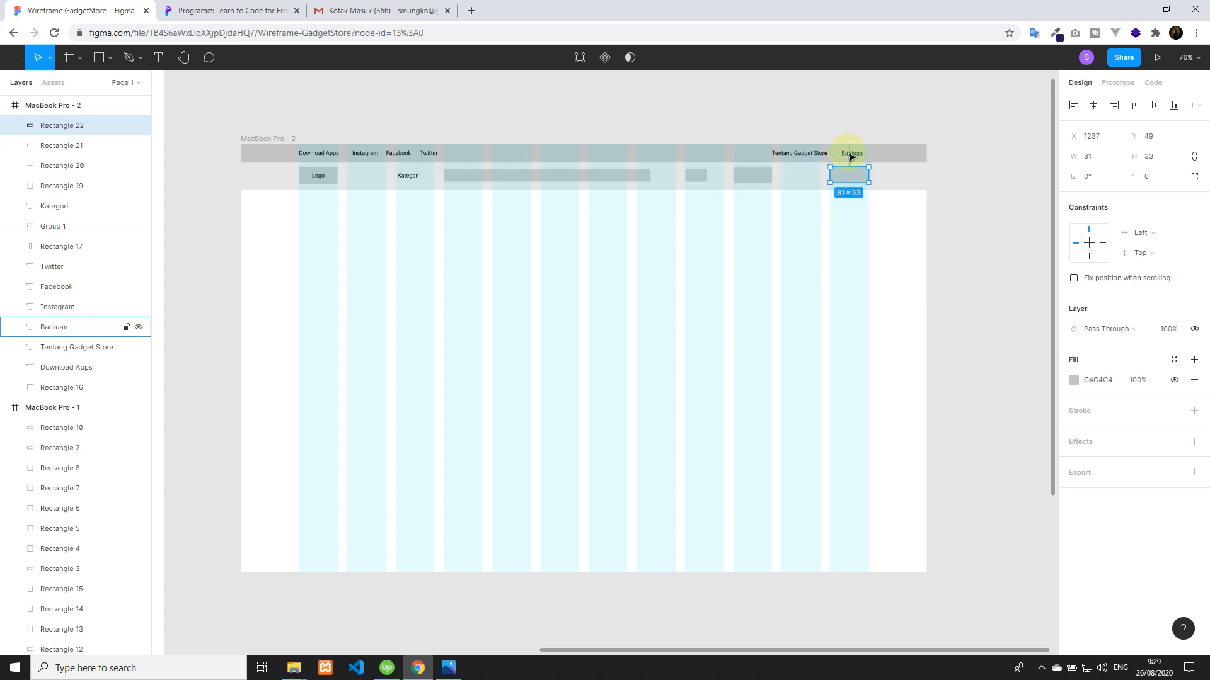
Shift the Bantuan and Tentang Gadget Store labels together slightly towards the twelfth column's outer edge
left_click(848, 154)
left_click(805, 155, "shift")
left_click_drag(854, 157, 859, 156)
Move the tenth-column rectangle into the eleventh column at about X 1136, Y 47
left_click(752, 178)
left_click_drag(752, 178, 802, 177)
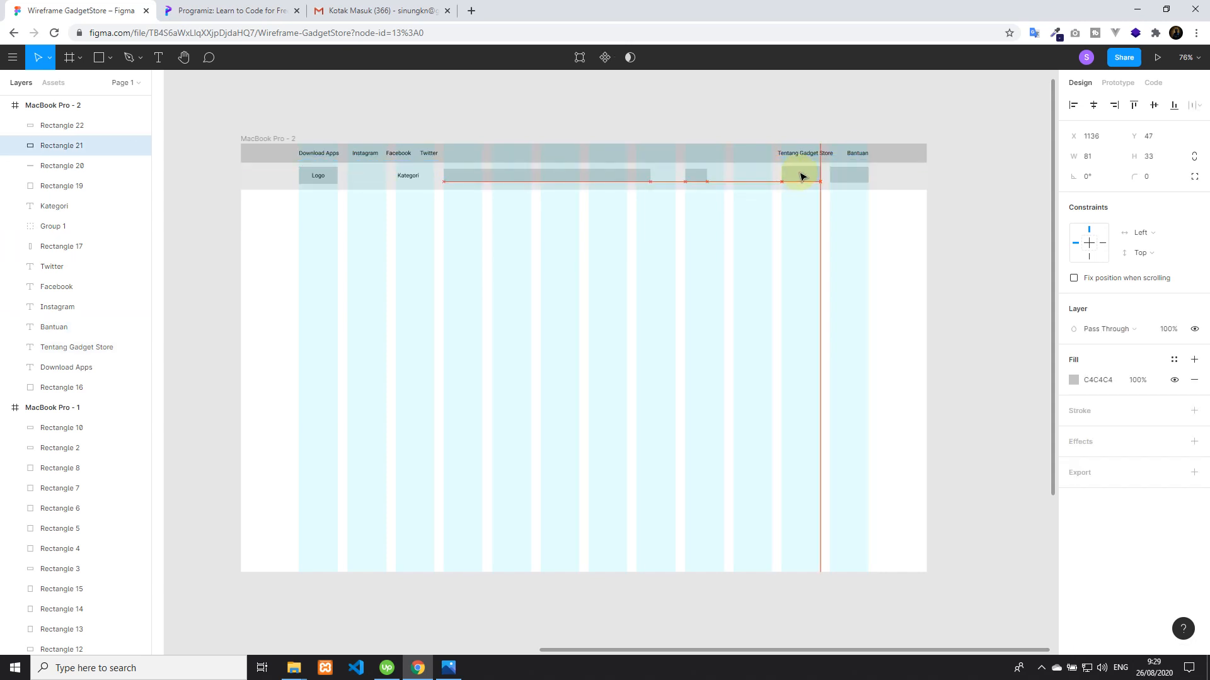
left_click(799, 134)
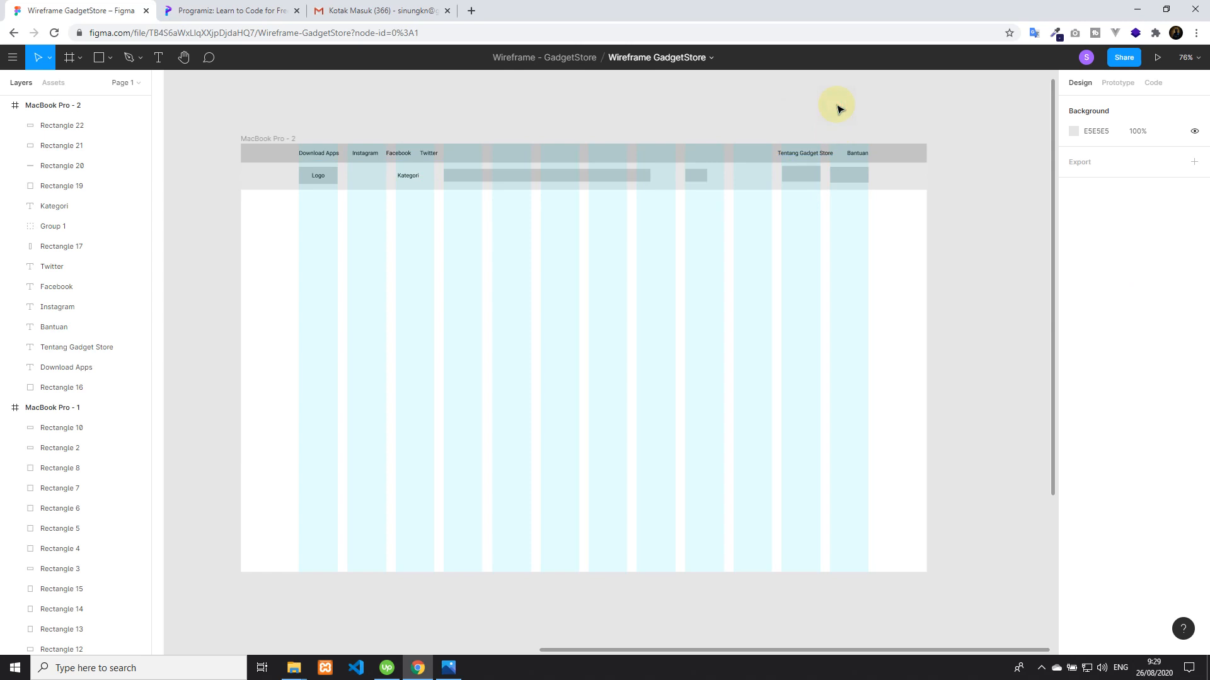
Align the vertical centres of the eleventh- and twelfth-column rectangles with the navbar rectangle, one at a time
left_click(801, 175)
left_click(743, 179, "shift")
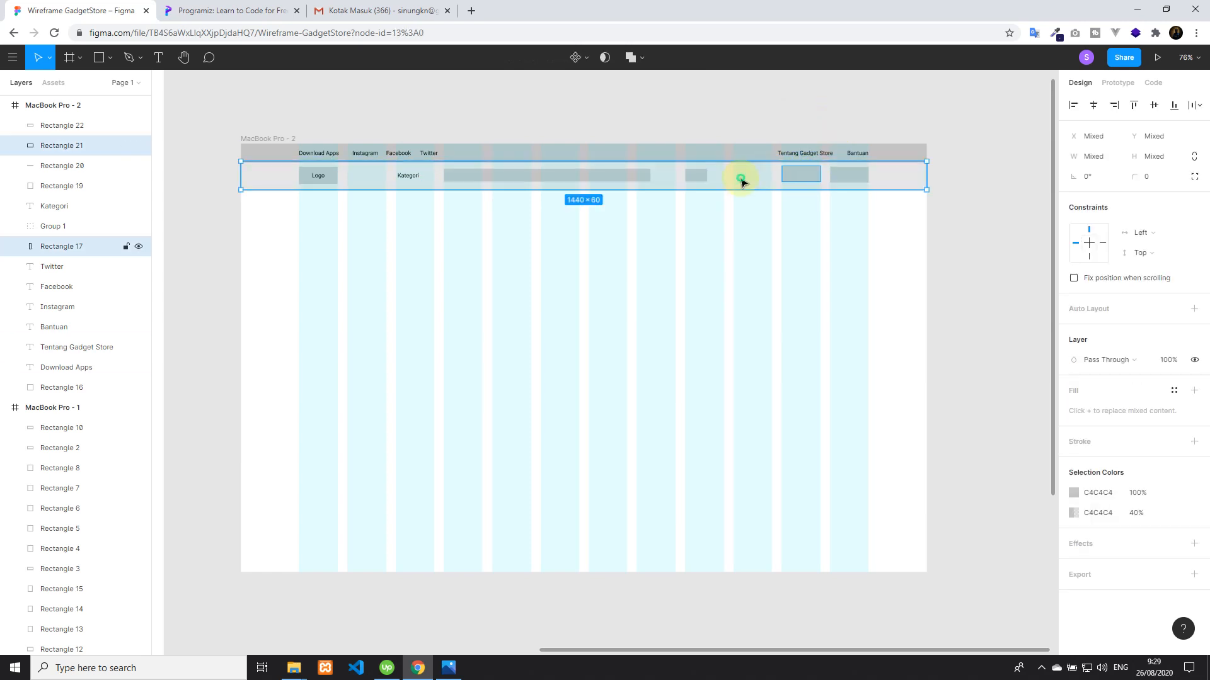
left_click(1152, 105)
left_click(861, 174)
left_click(897, 179, "shift")
left_click(1152, 106)
left_click(821, 97)
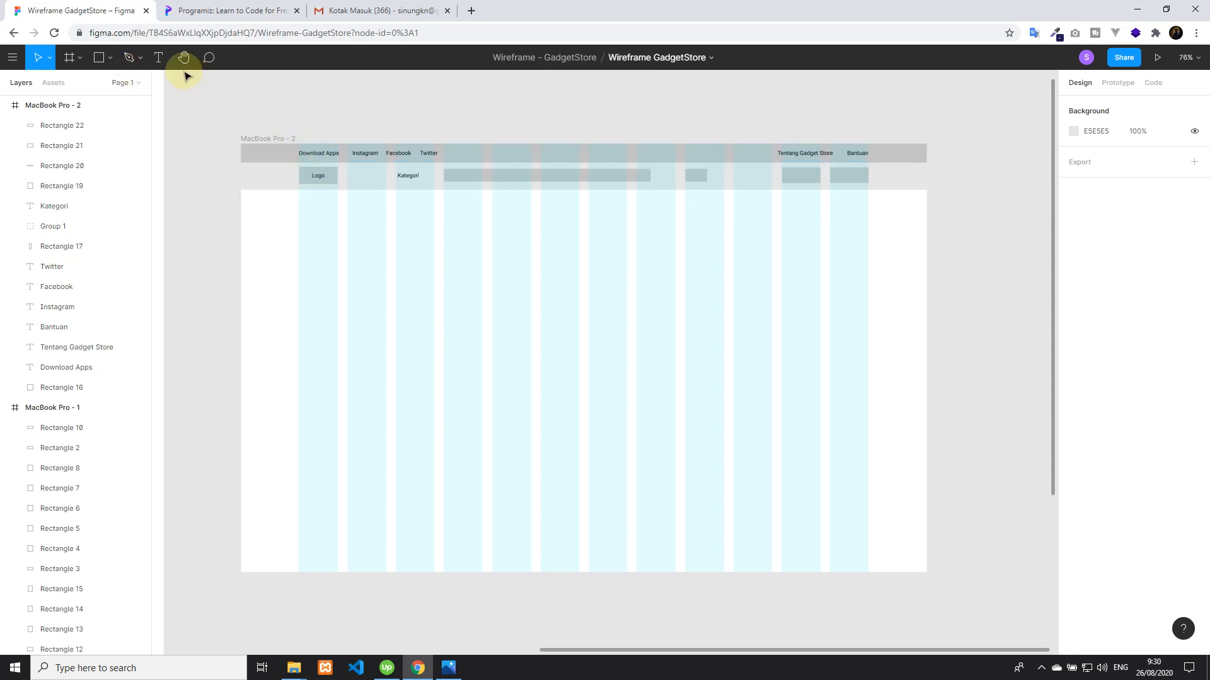
Add a Login text label on the eleventh-column rectangle and centre it there horizontally and vertically
left_click(159, 58)
left_click(801, 174)
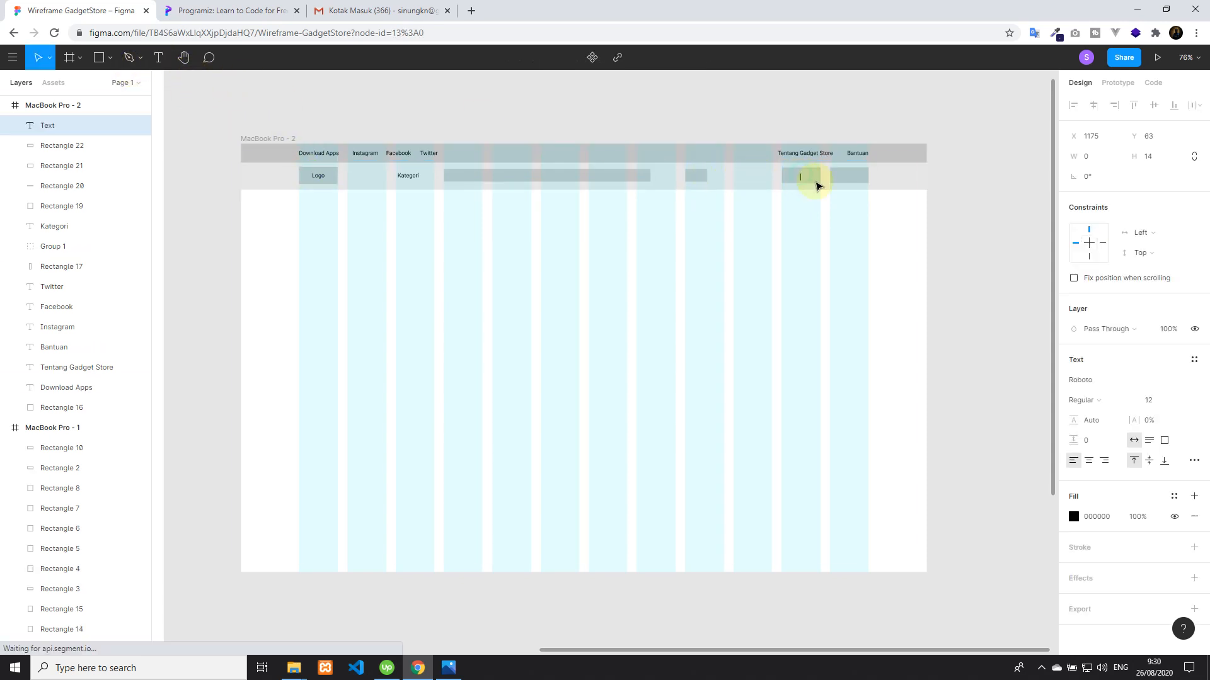
key("Escape")
left_click(810, 178, "shift")
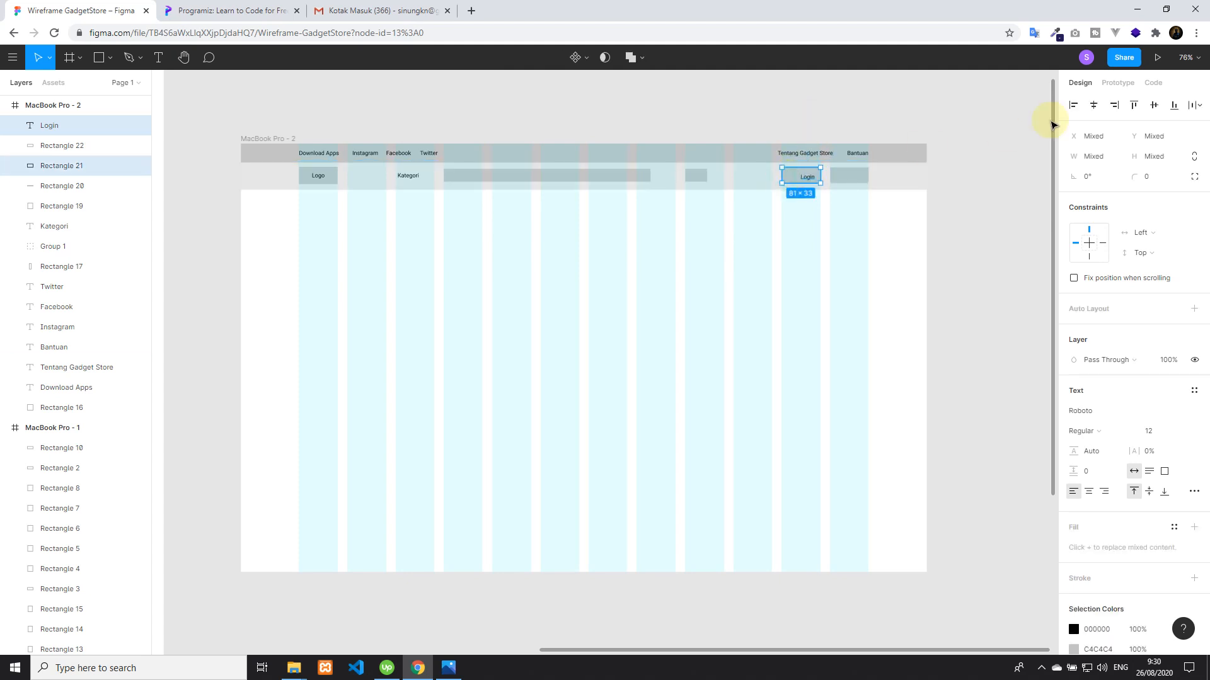
left_click(1154, 105)
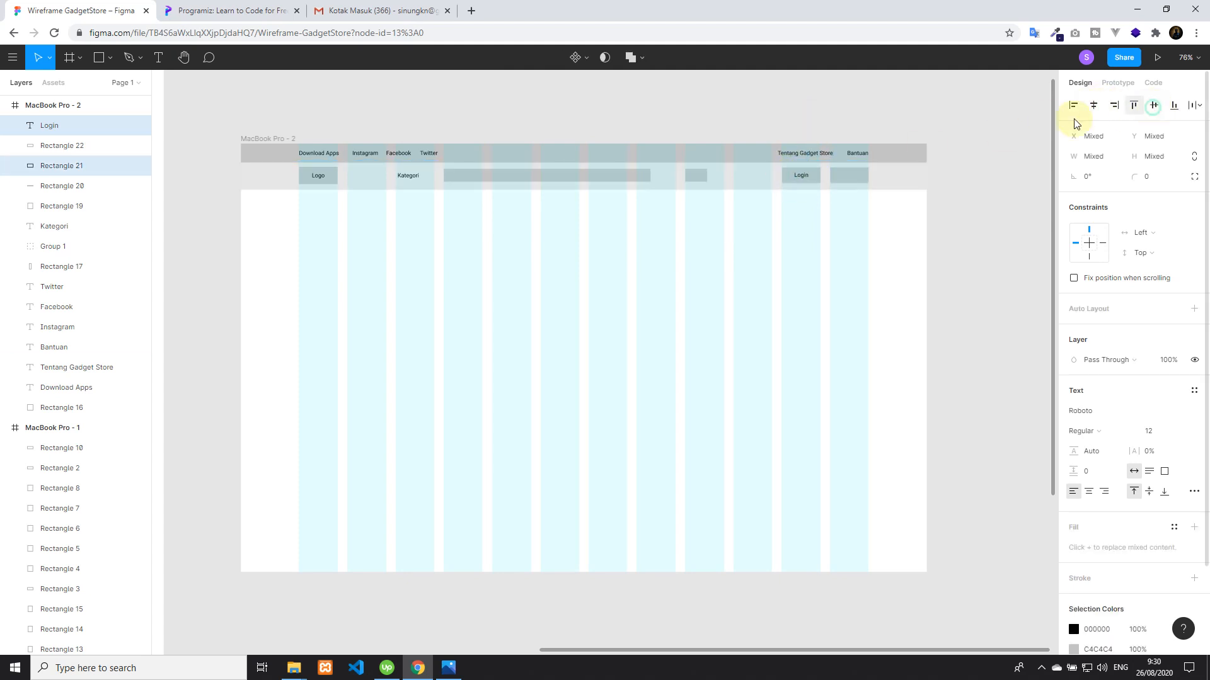
left_click(845, 127)
Duplicate the Login label onto the twelfth-column rectangle and change the copy's text to Register
left_click(802, 175)
key("ctrl+d")
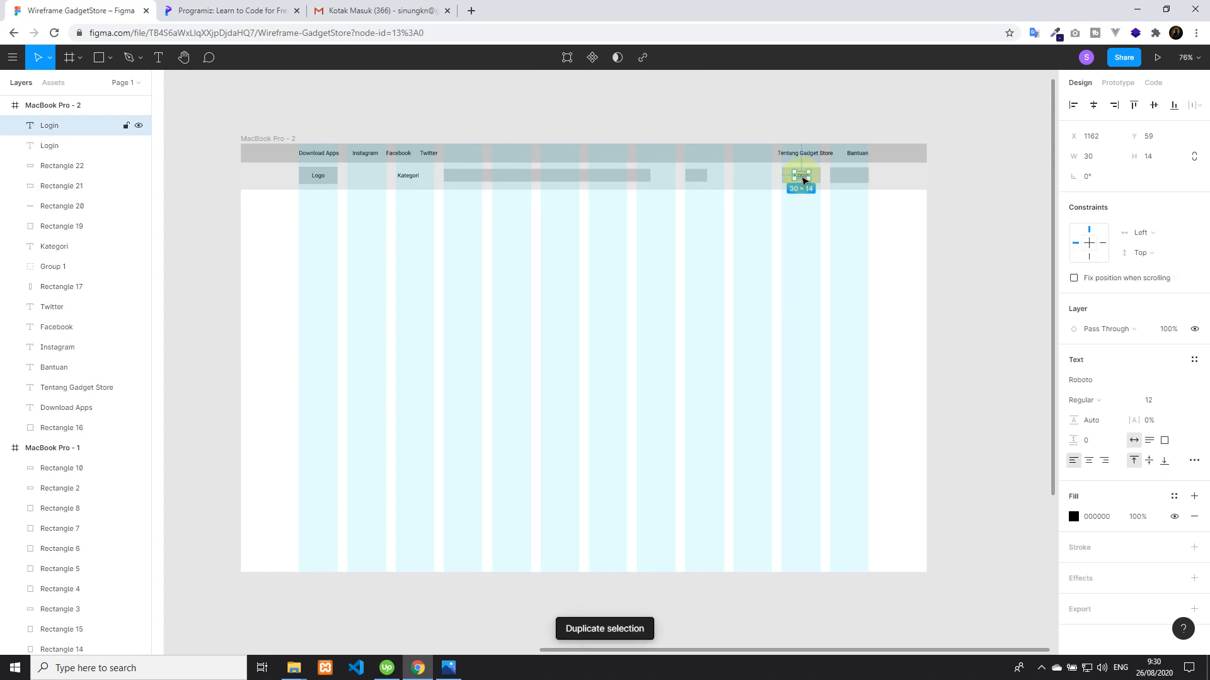
left_click_drag(803, 179, 849, 178)
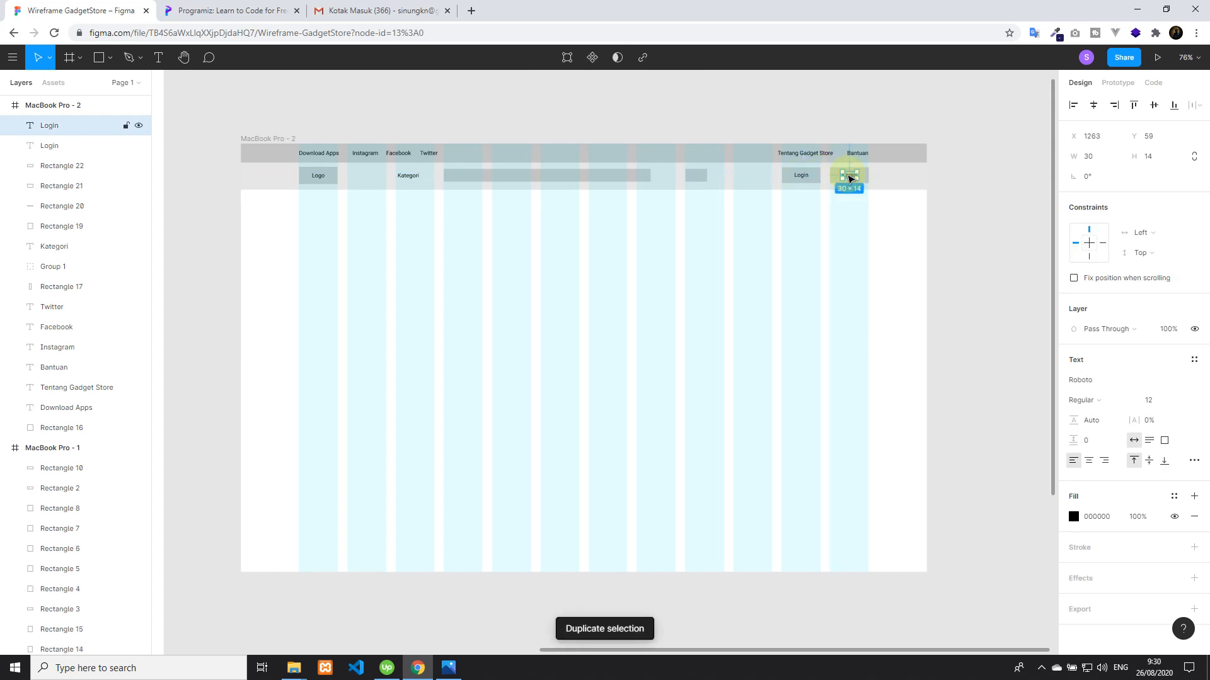
double_click(848, 176)
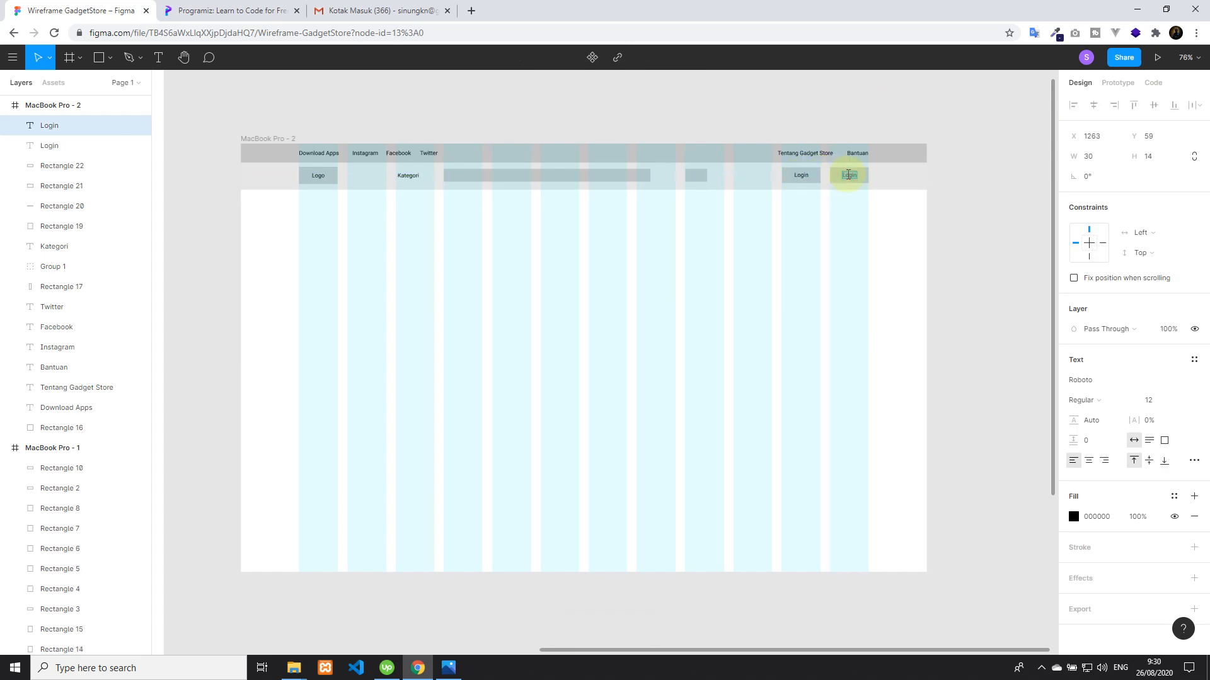
type("Register")
key("Escape")
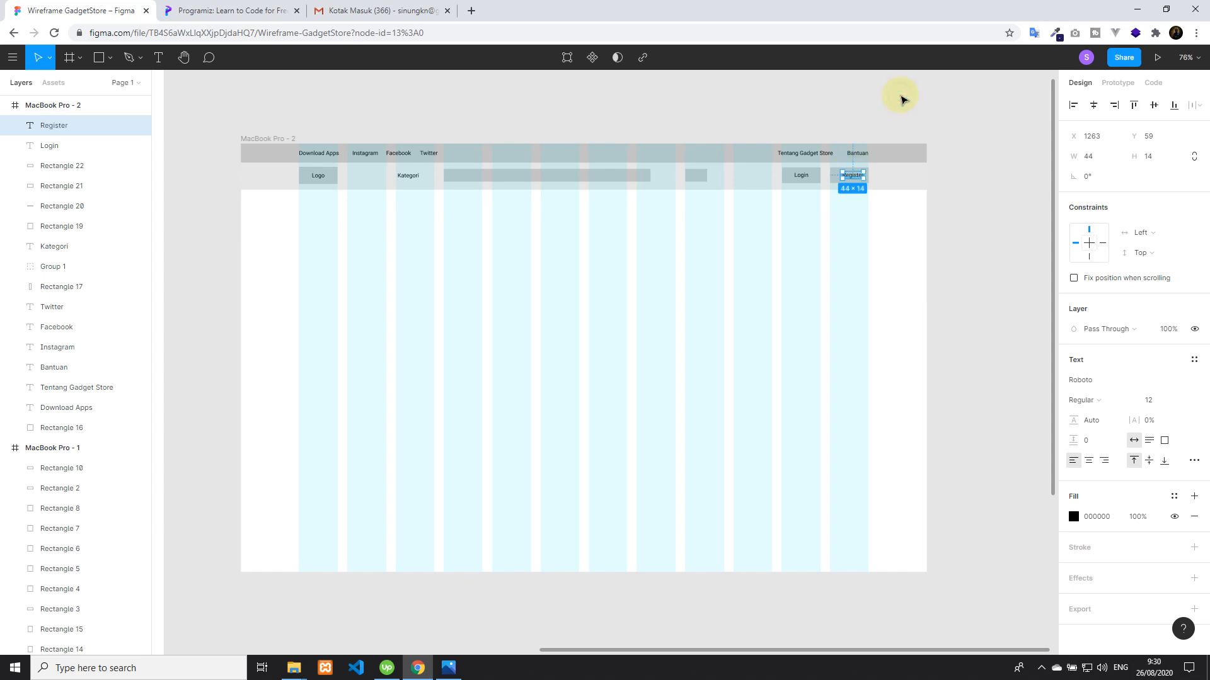
Centre the Register label horizontally and vertically on the twelfth-column rectangle
left_click(853, 101)
left_click(846, 181)
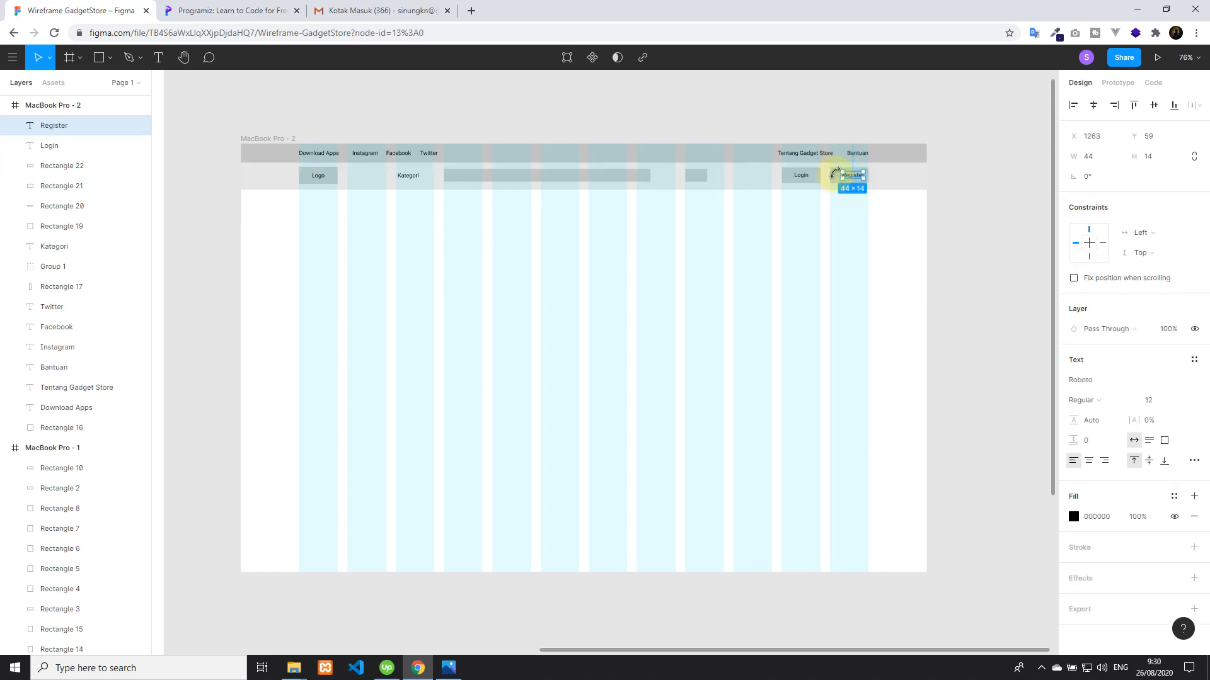
left_click(834, 179)
left_click(851, 176, "shift")
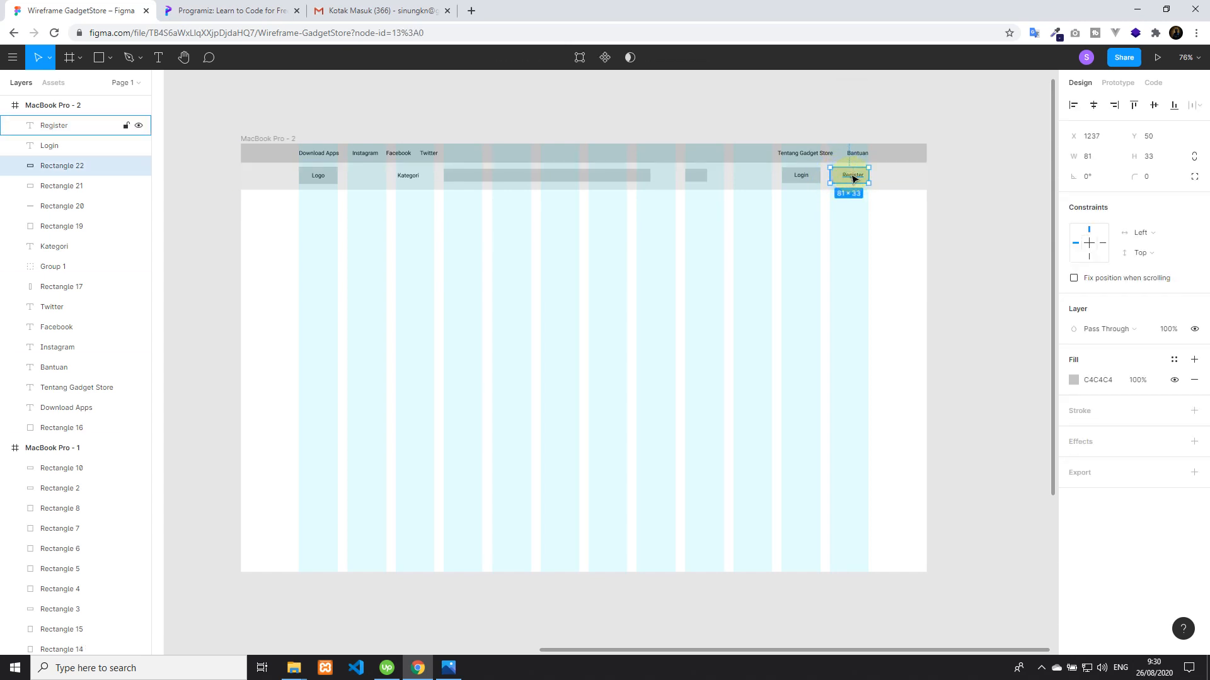
left_click(852, 176)
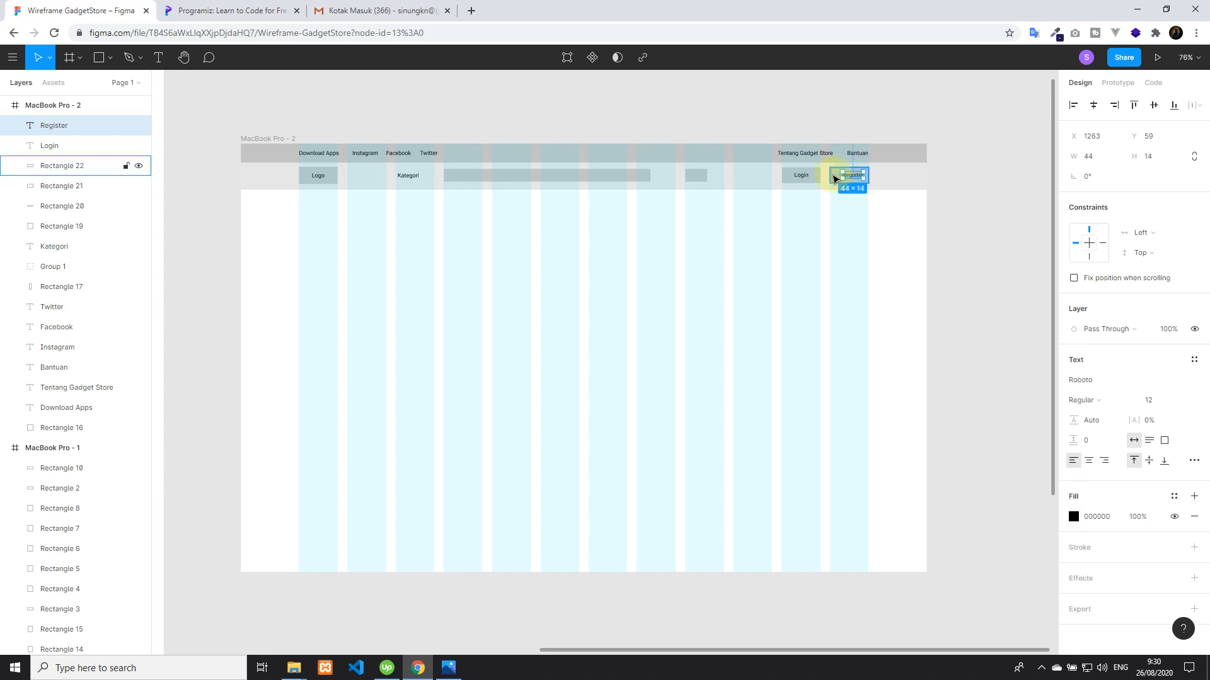
left_click(833, 176, "shift")
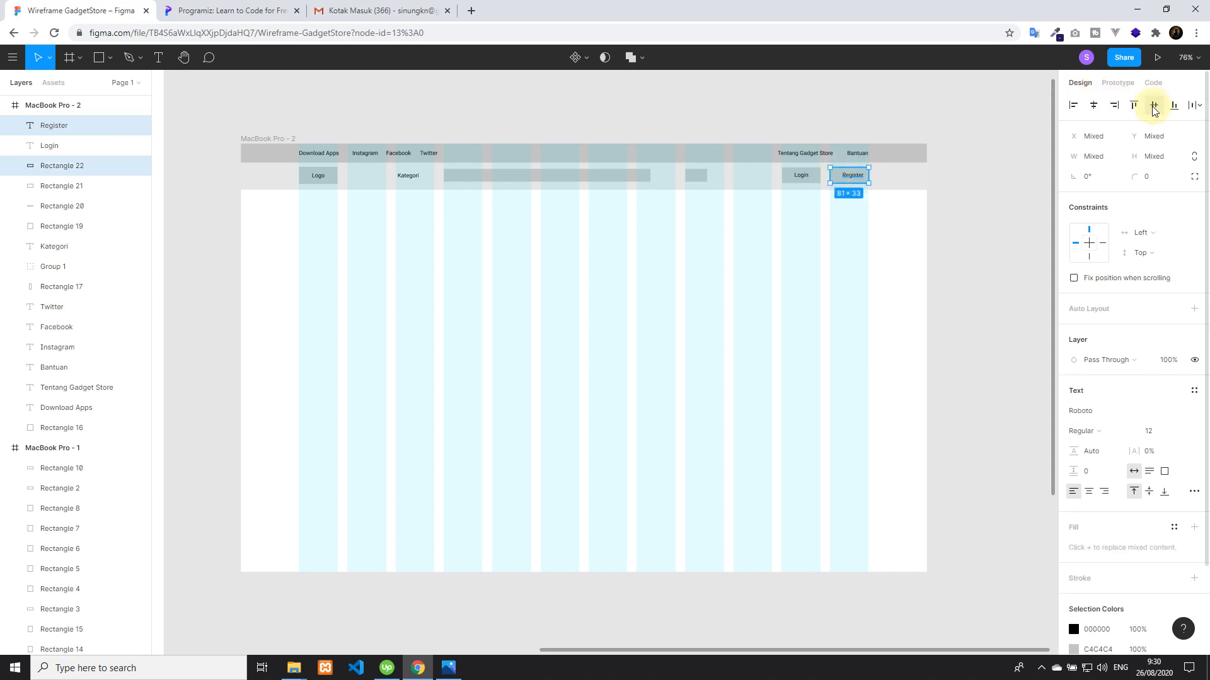
left_click(1092, 118)
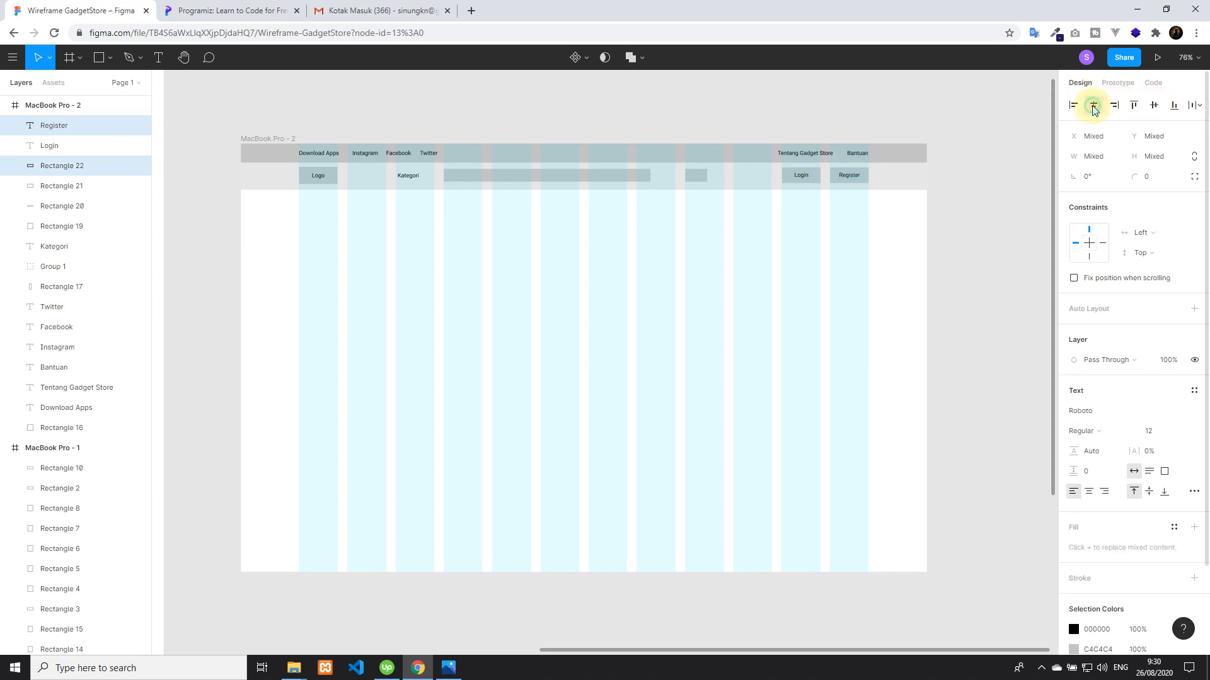
left_click(876, 97)
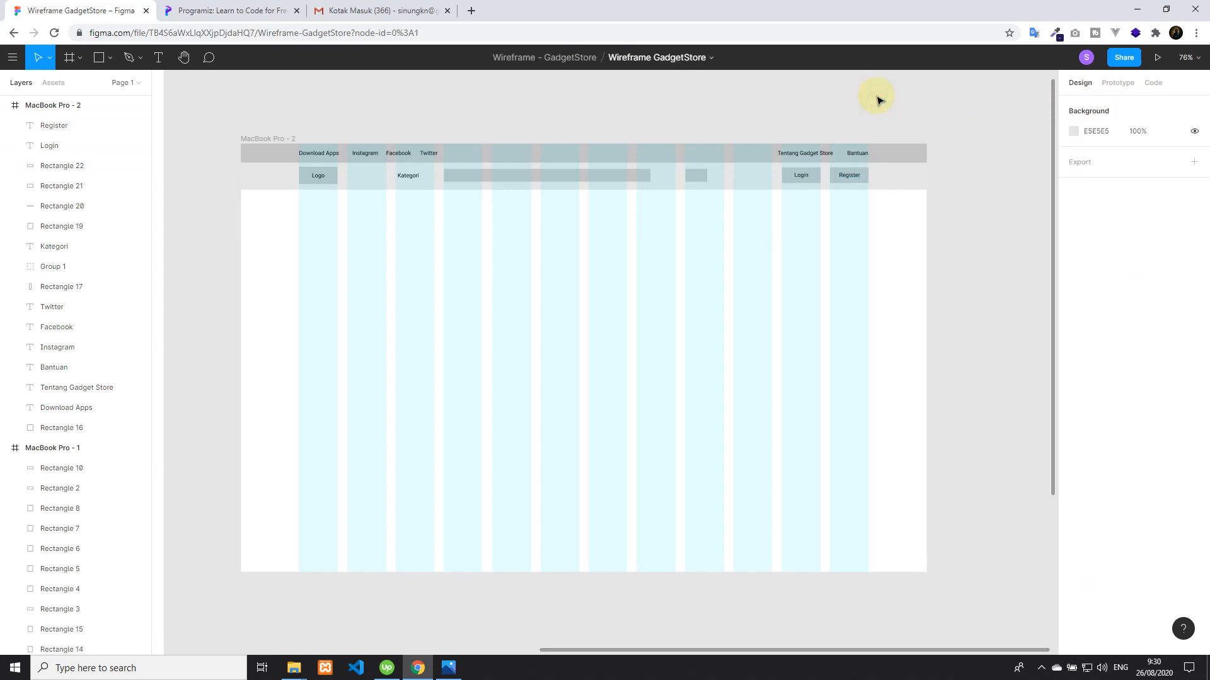
Duplicate the MacBook Pro - 2 frame and delete all navbar elements from the copy, keeping its column grid
scroll(877, 100, "down", 2)
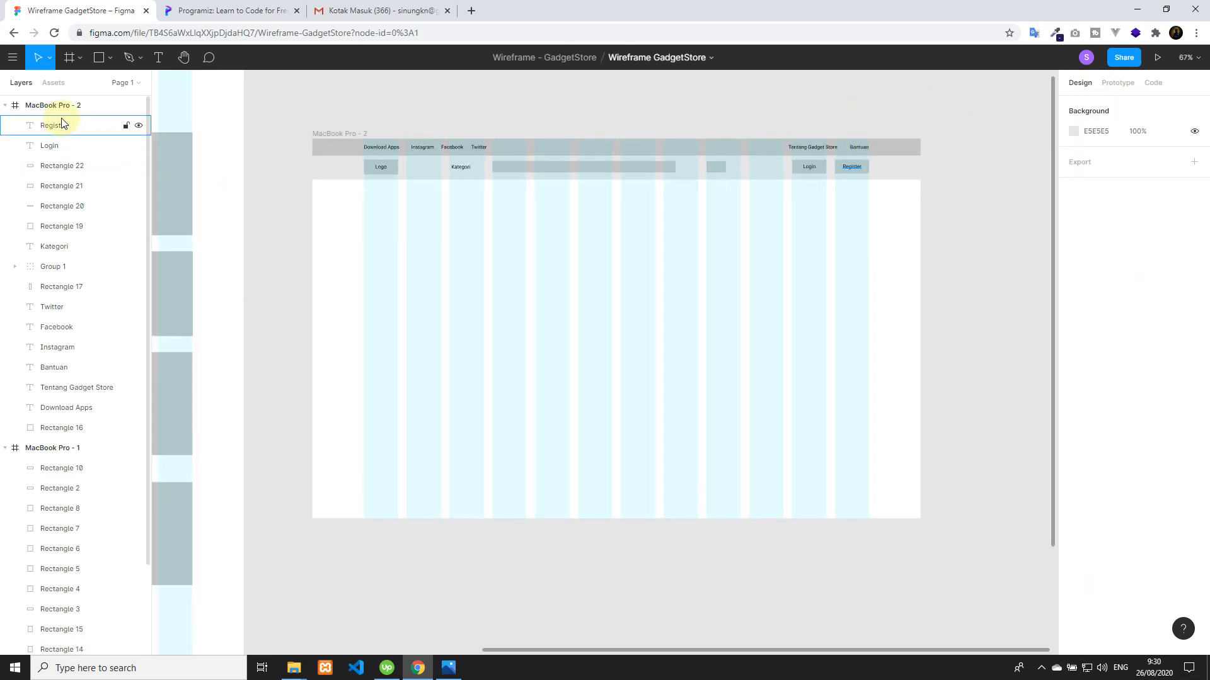
left_click(65, 106)
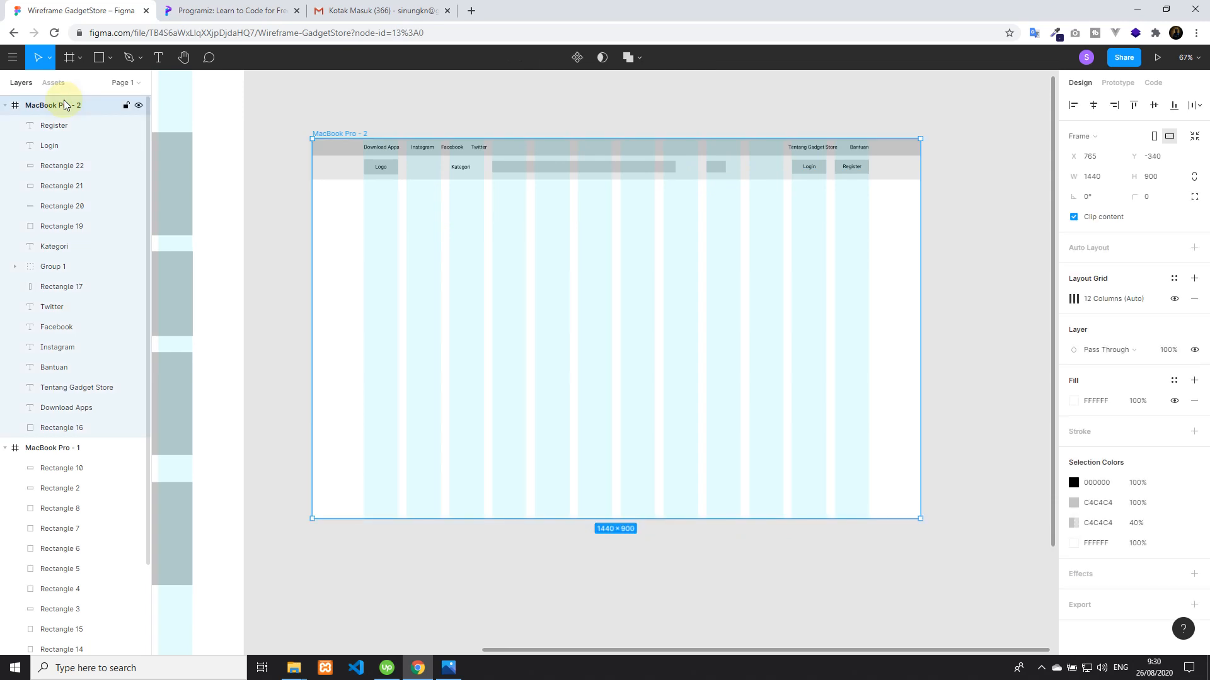
key("ctrl+d")
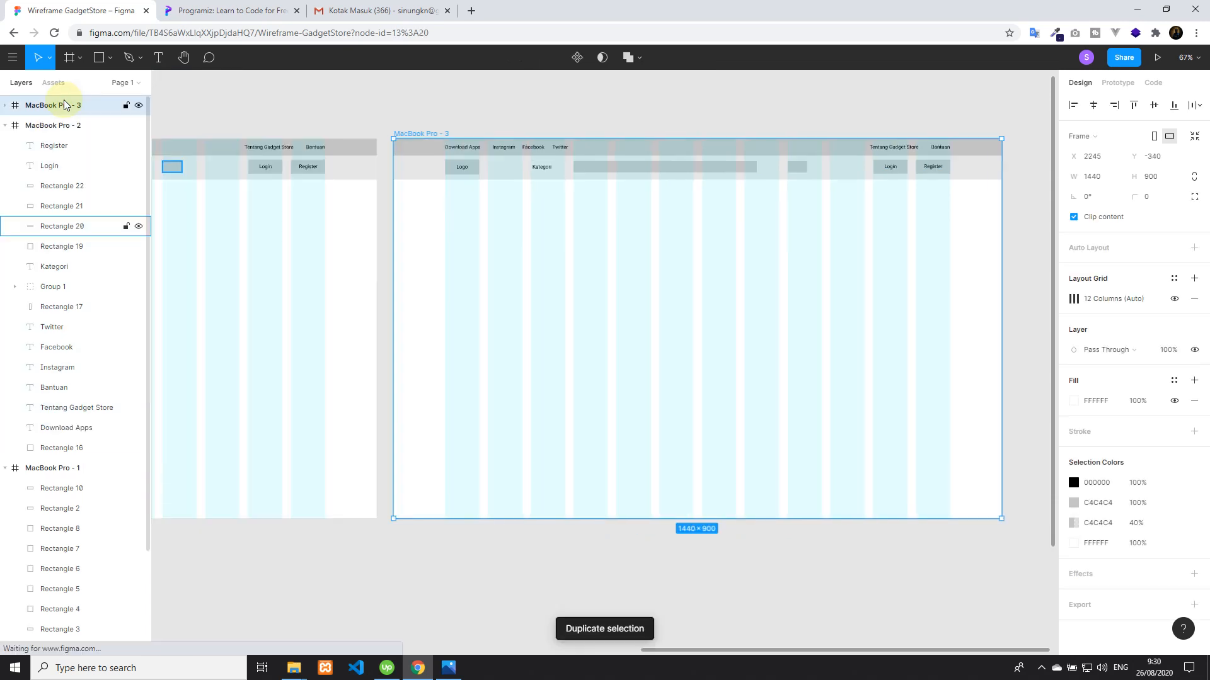
left_click(949, 248)
left_click_drag(950, 251, 418, 135)
key("Delete")
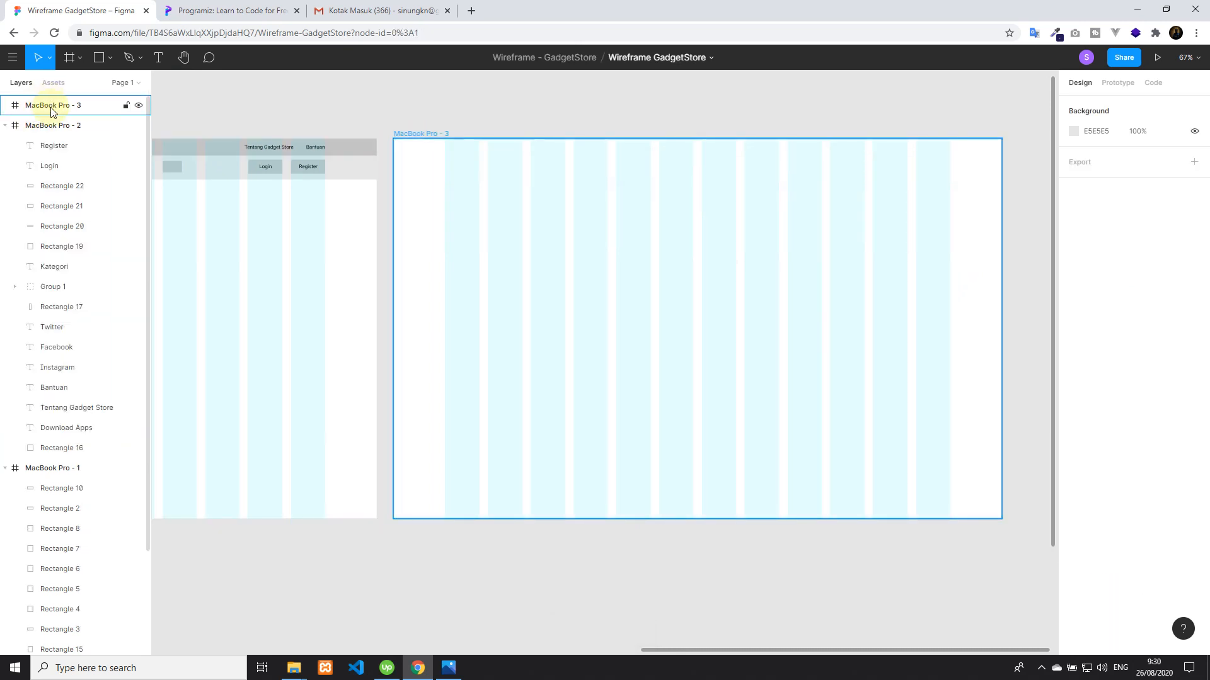
Rename the emptied MacBook Pro - 3 frame as Login
double_click(52, 105)
type("Login")
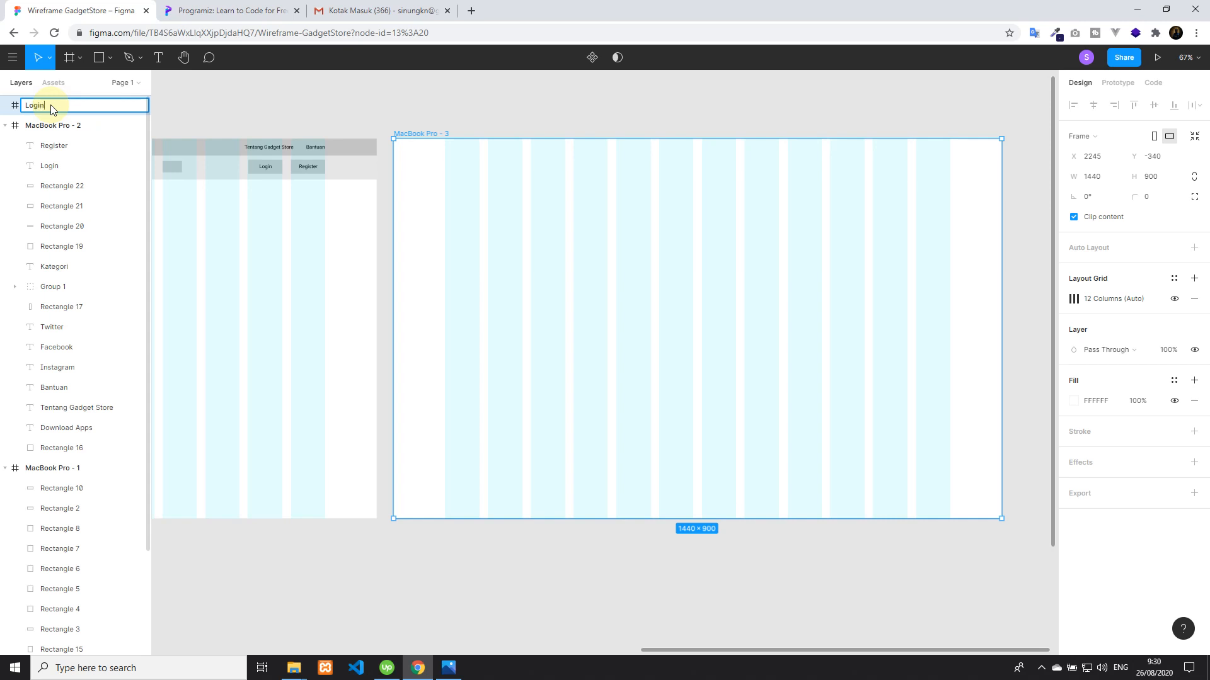
key("Return")
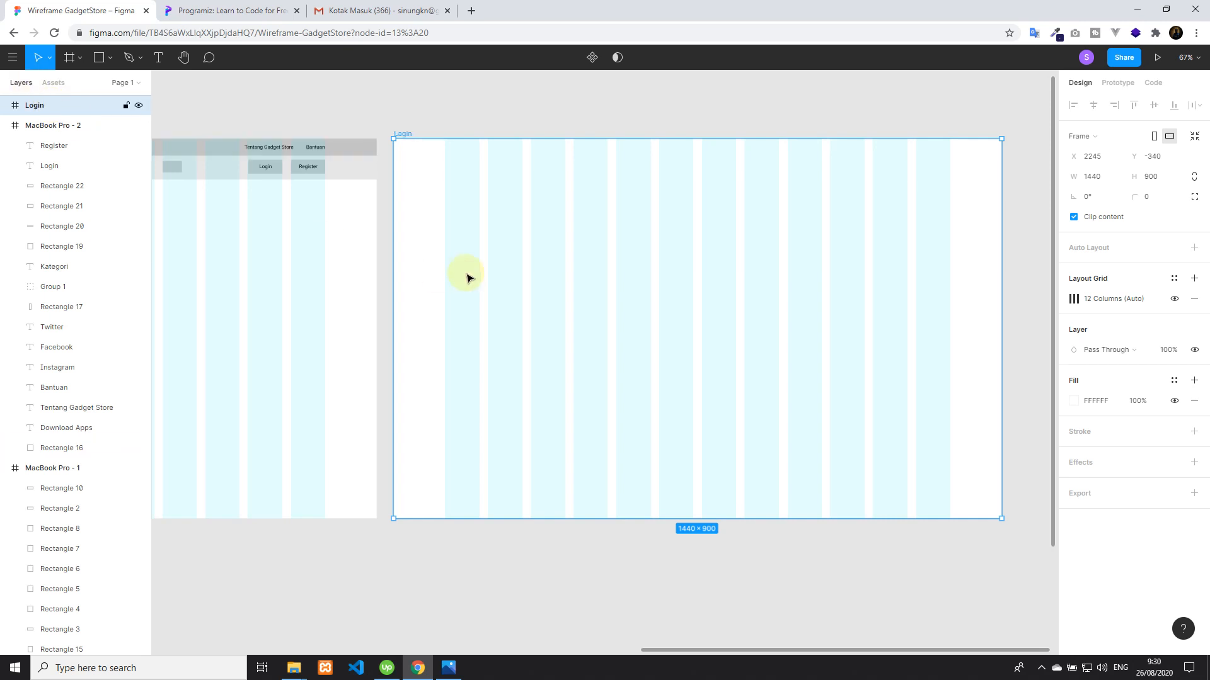
Duplicate the Login frame and rename the copy as Register
key("ctrl+d")
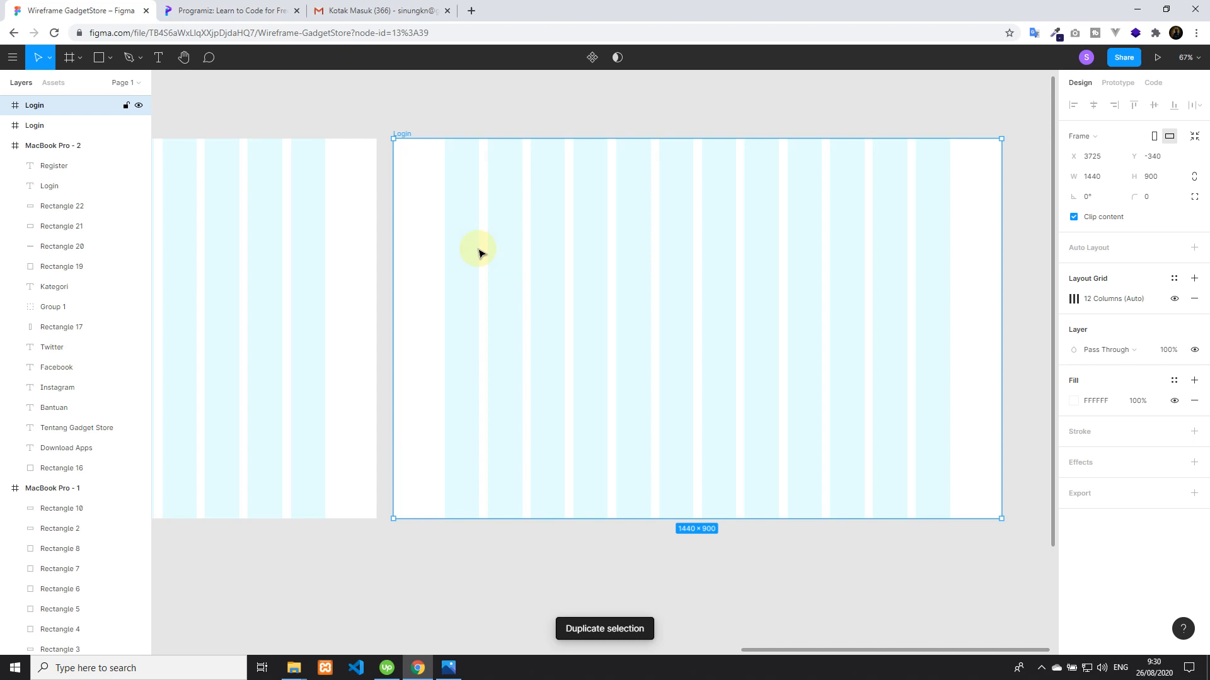
double_click(36, 108)
type("Register")
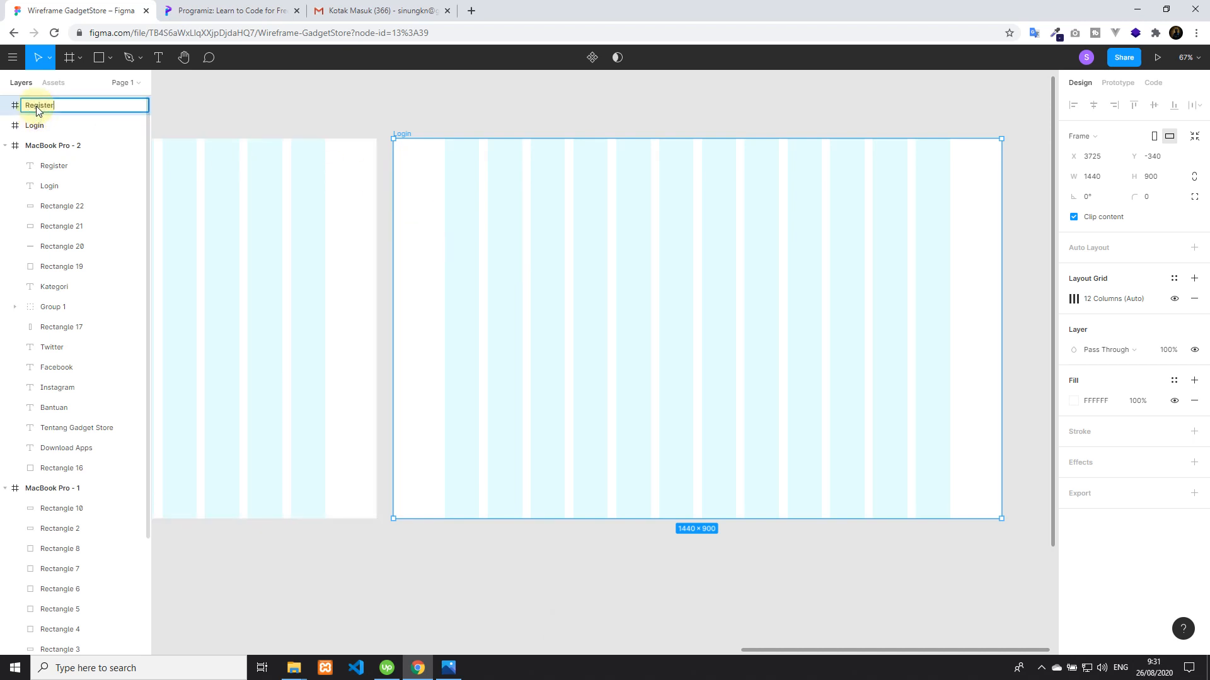
left_click(275, 95)
Add a REGISTER text heading inside the Register frame at font size 96
left_click(101, 56)
left_click(159, 58)
left_click(648, 279)
type("REGISTER")
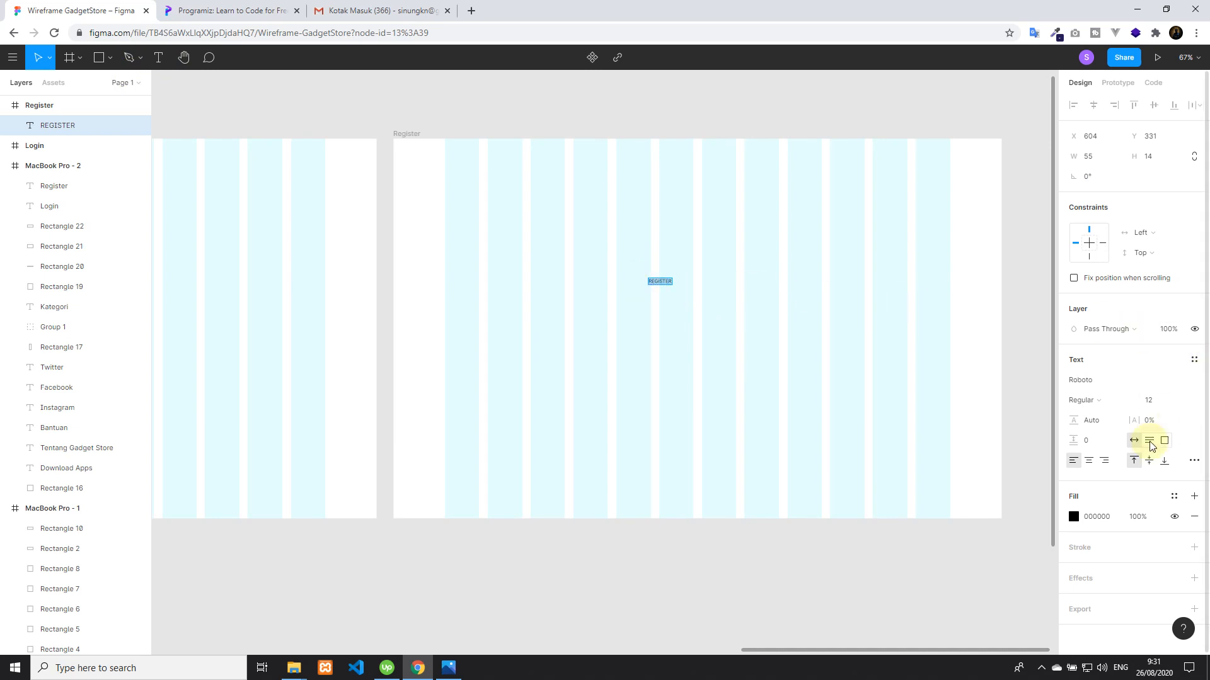
left_click(1179, 402)
left_click(1165, 536)
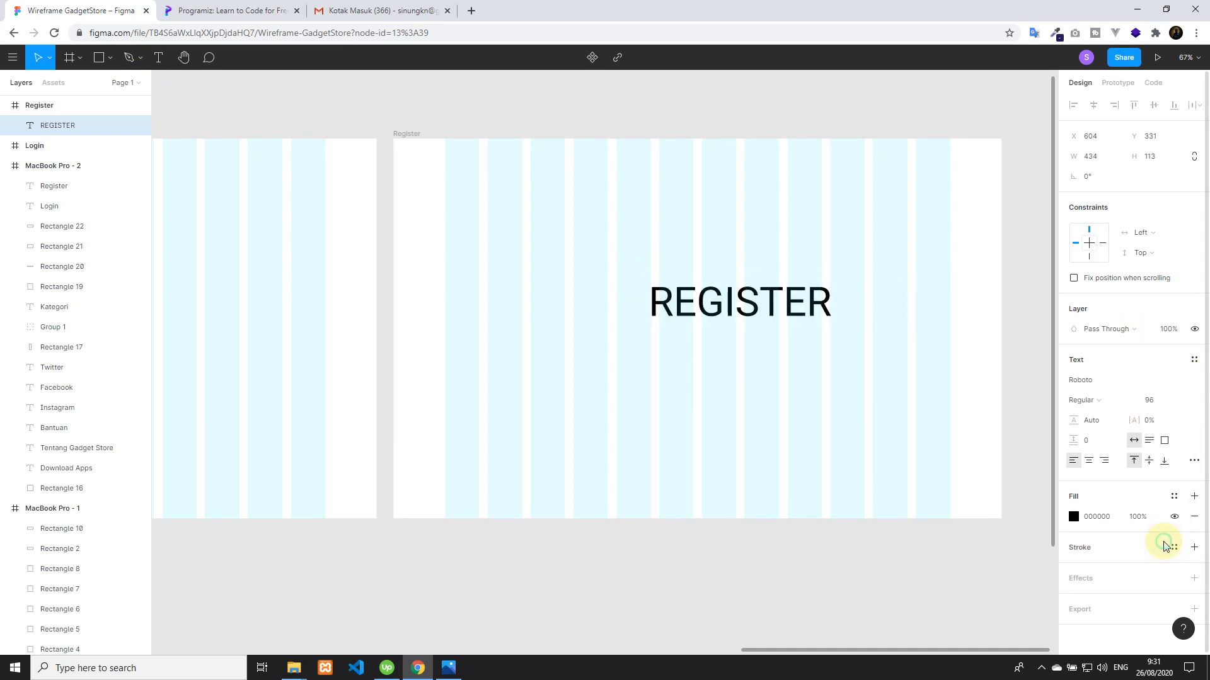
Centre the REGISTER heading horizontally within its frame
left_click(721, 299)
left_click_drag(722, 299, 708, 291)
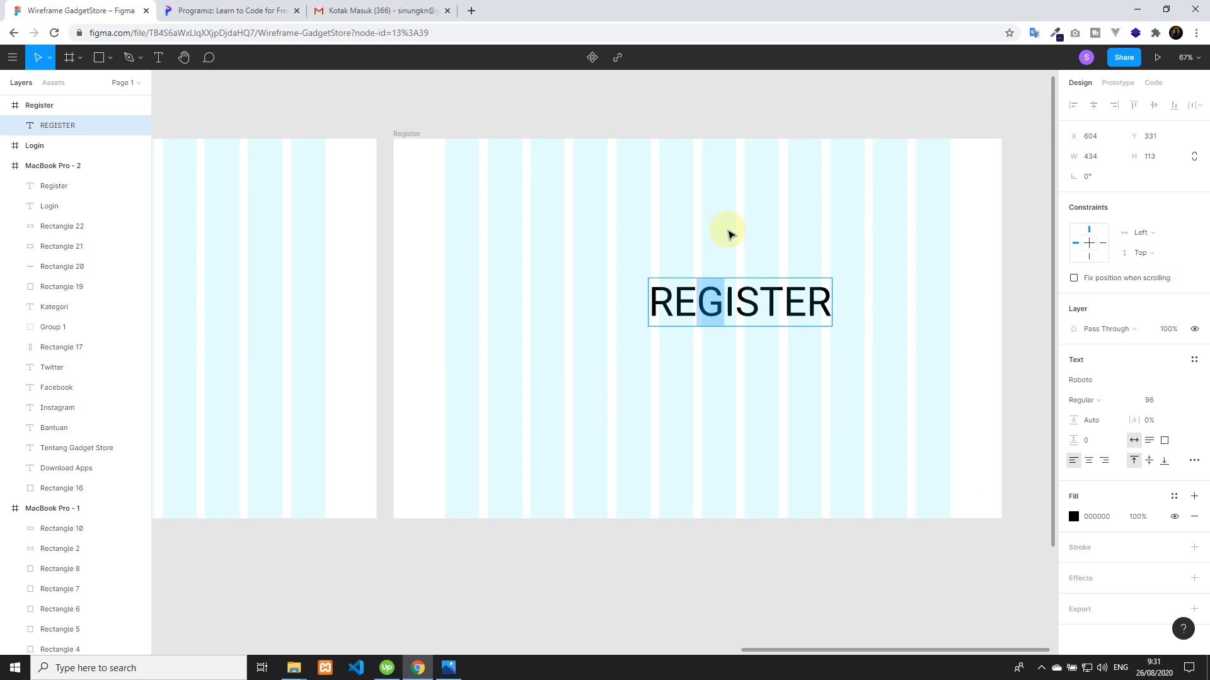
key("ctrl+a")
key("Escape")
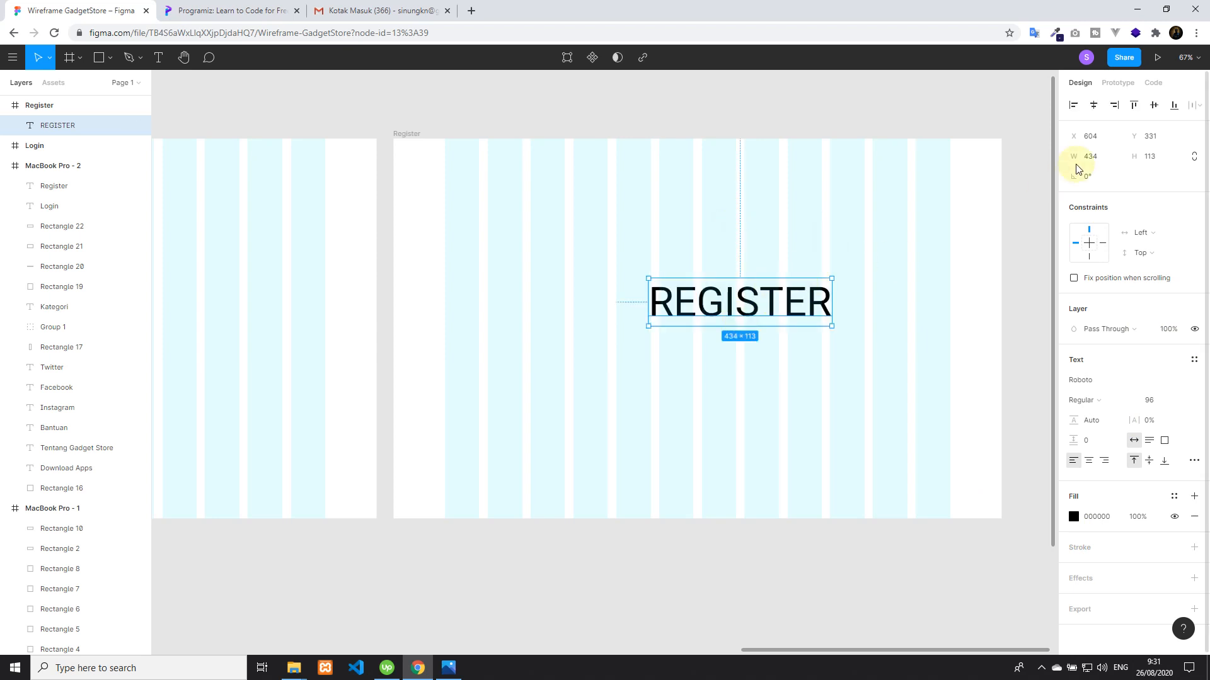
left_click(1093, 105)
Copy the REGISTER heading into the Login frame, change its text to LOGIN and centre it horizontally
key("ctrl+d")
left_click_drag(696, 307, 289, 314)
double_click(291, 314)
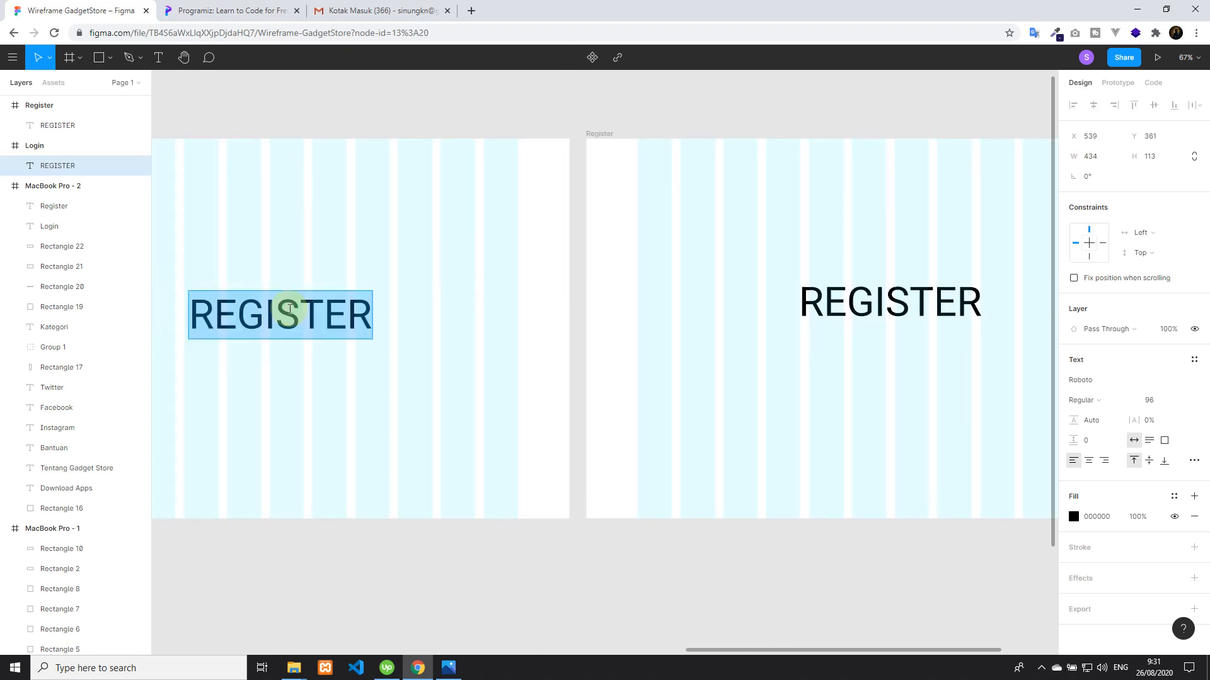
type("LOGIN")
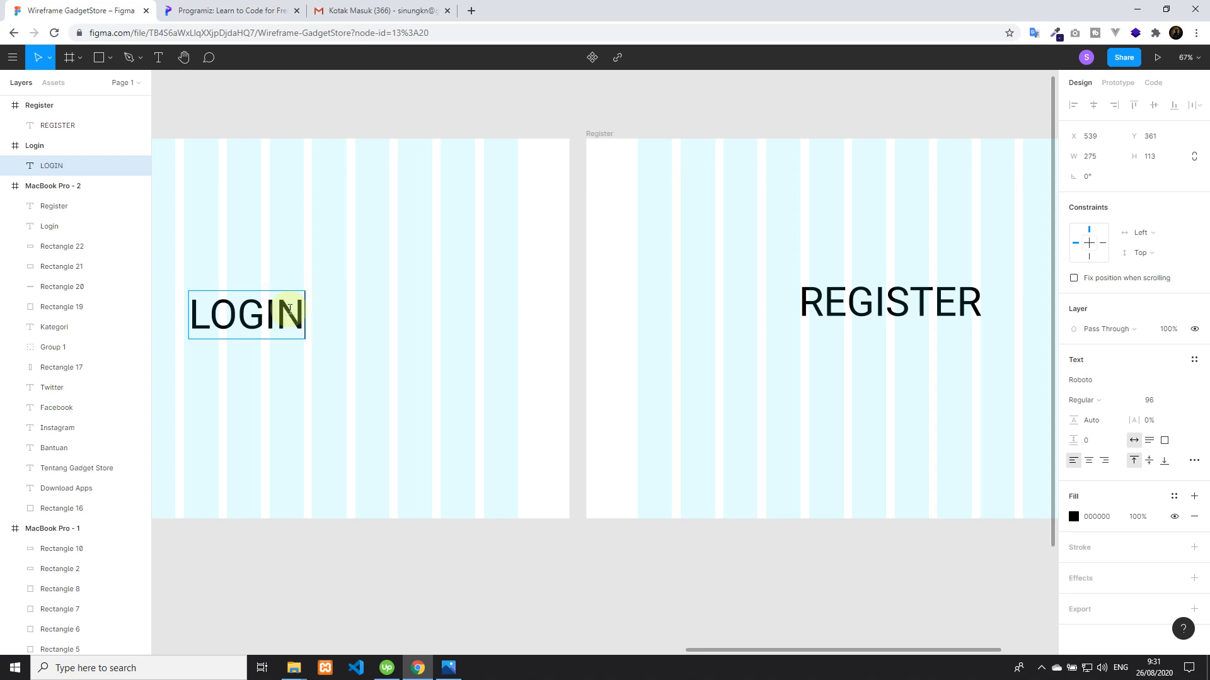
key("Escape")
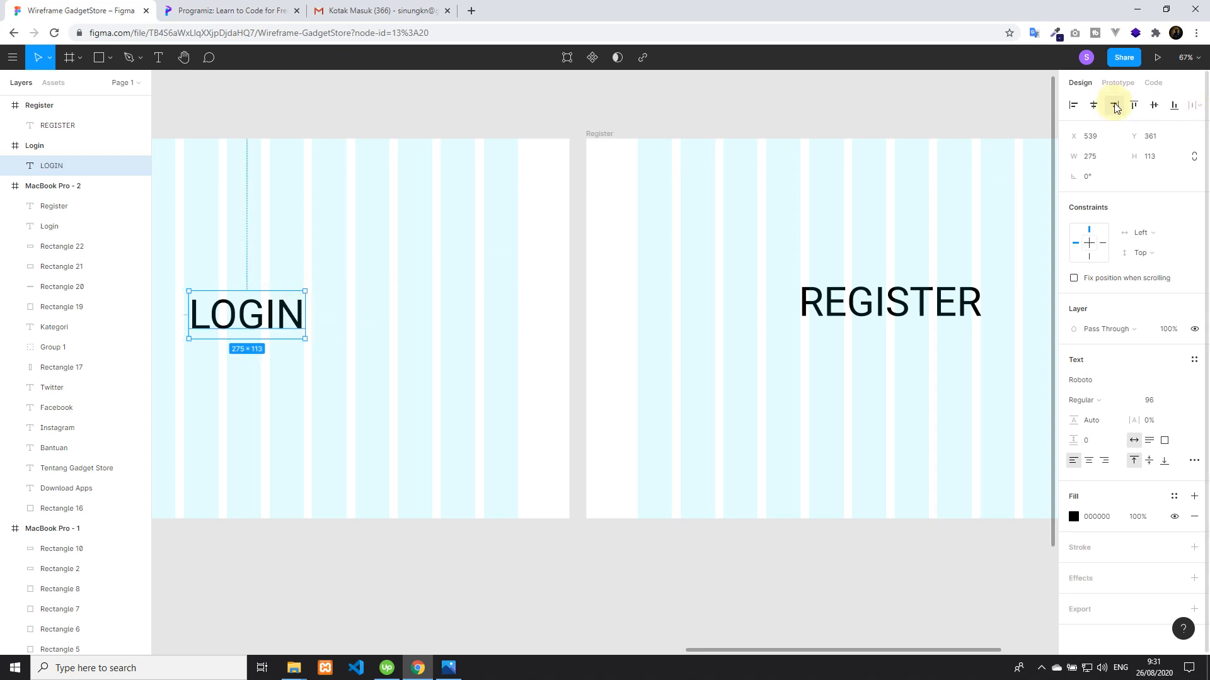
left_click(1093, 105)
Create a prototype connection from the navbar's Login button rectangle in MacBook Pro - 2 to the Login frame
left_click(535, 119)
scroll(537, 119, "left", 2)
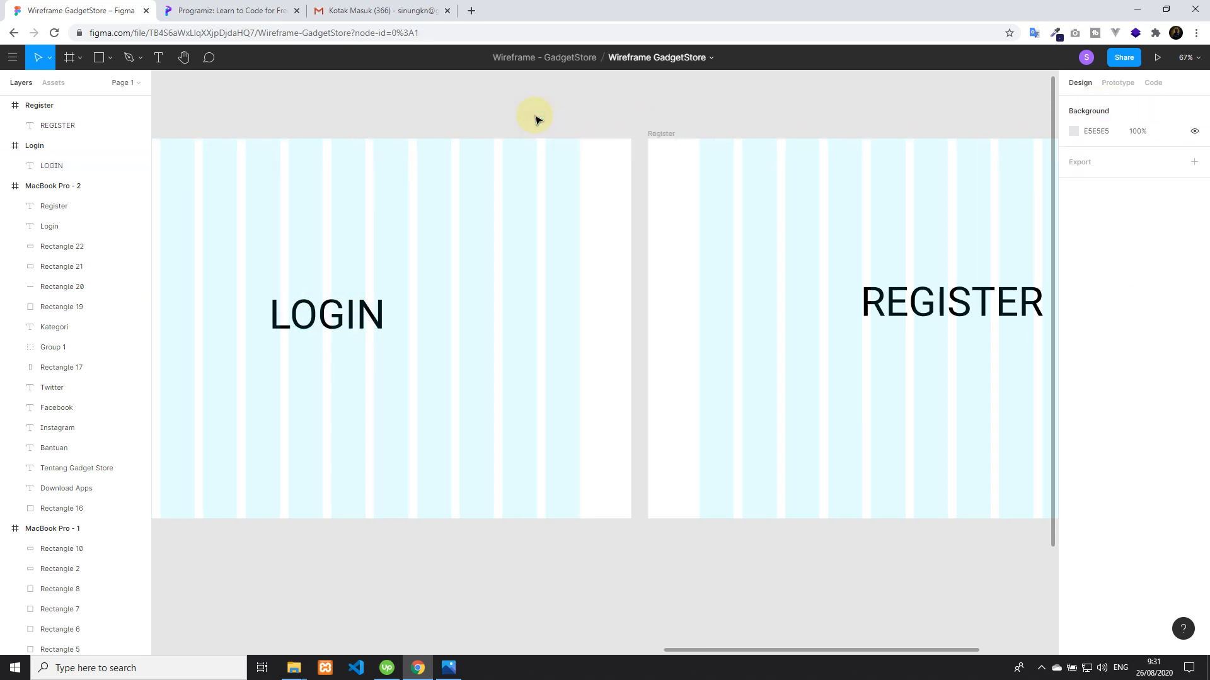
scroll(539, 119, "down", 5)
scroll(563, 324, "left", 5)
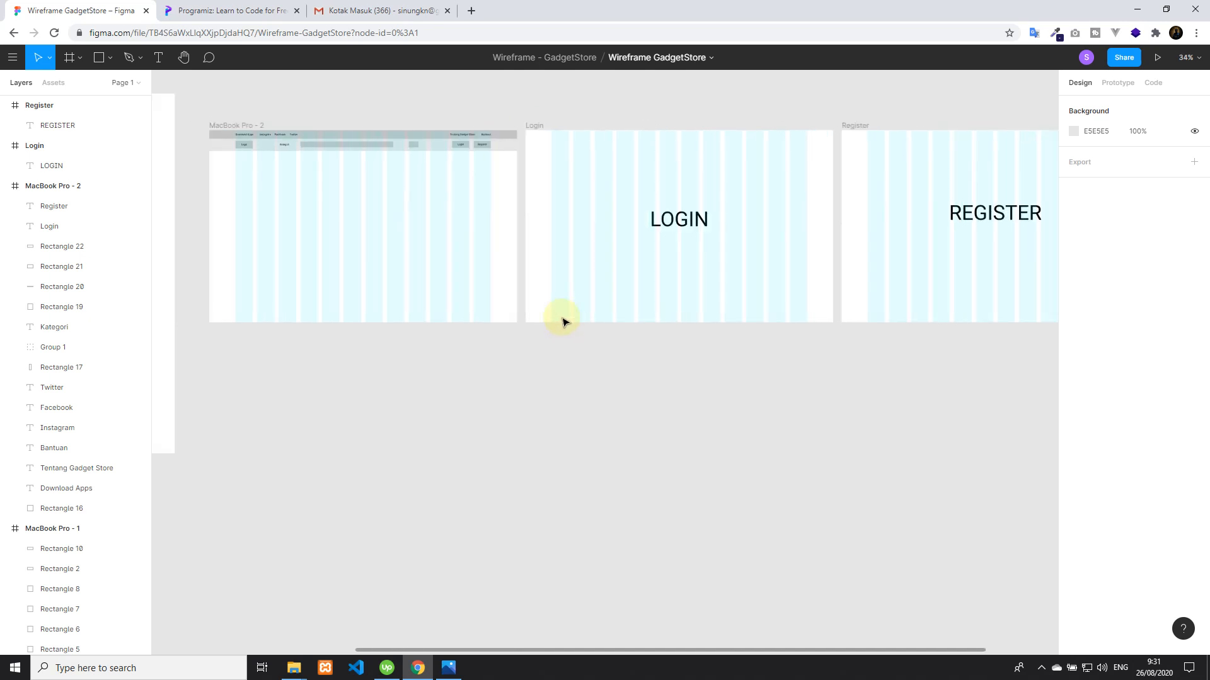
scroll(561, 240, "up", 3)
scroll(577, 151, "up", 1)
scroll(580, 139, "up", 1)
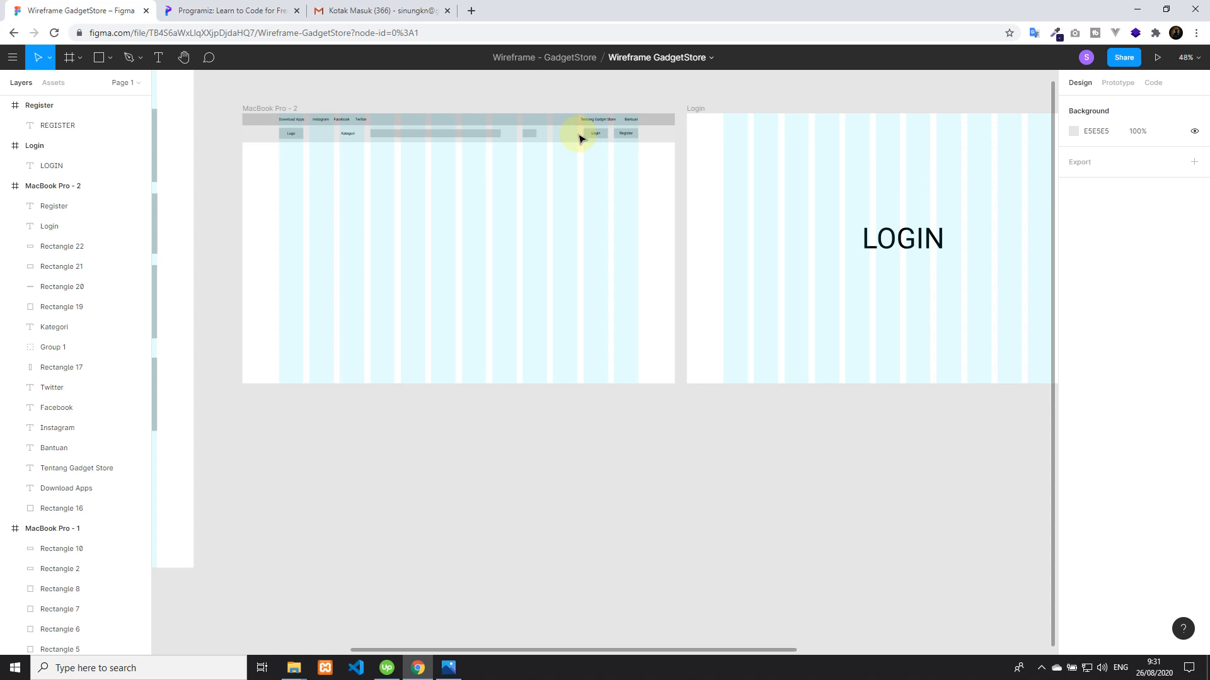
left_click(599, 135)
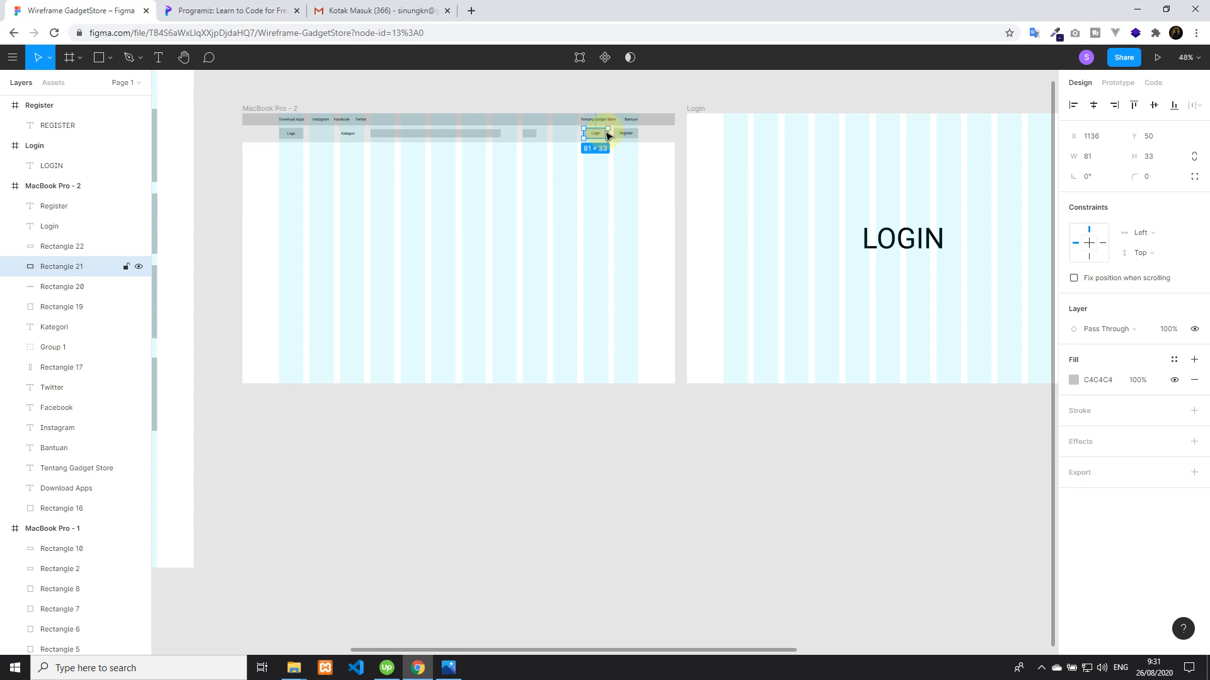
left_click(1106, 83)
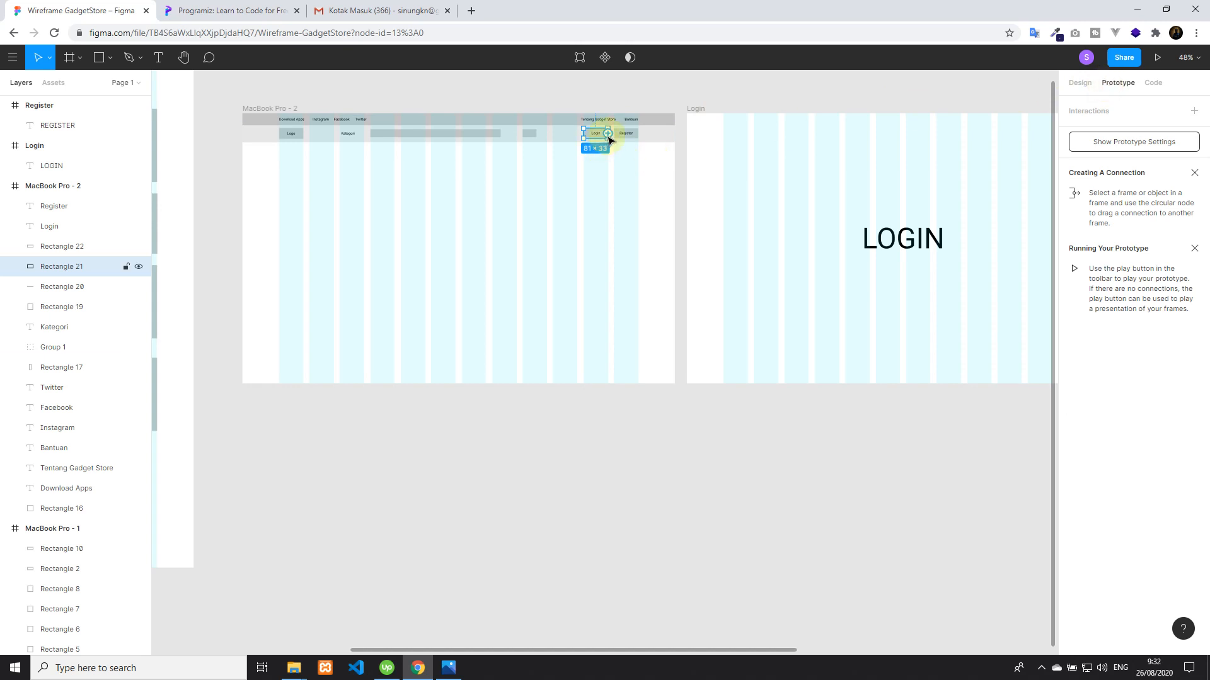
left_click_drag(608, 133, 691, 239)
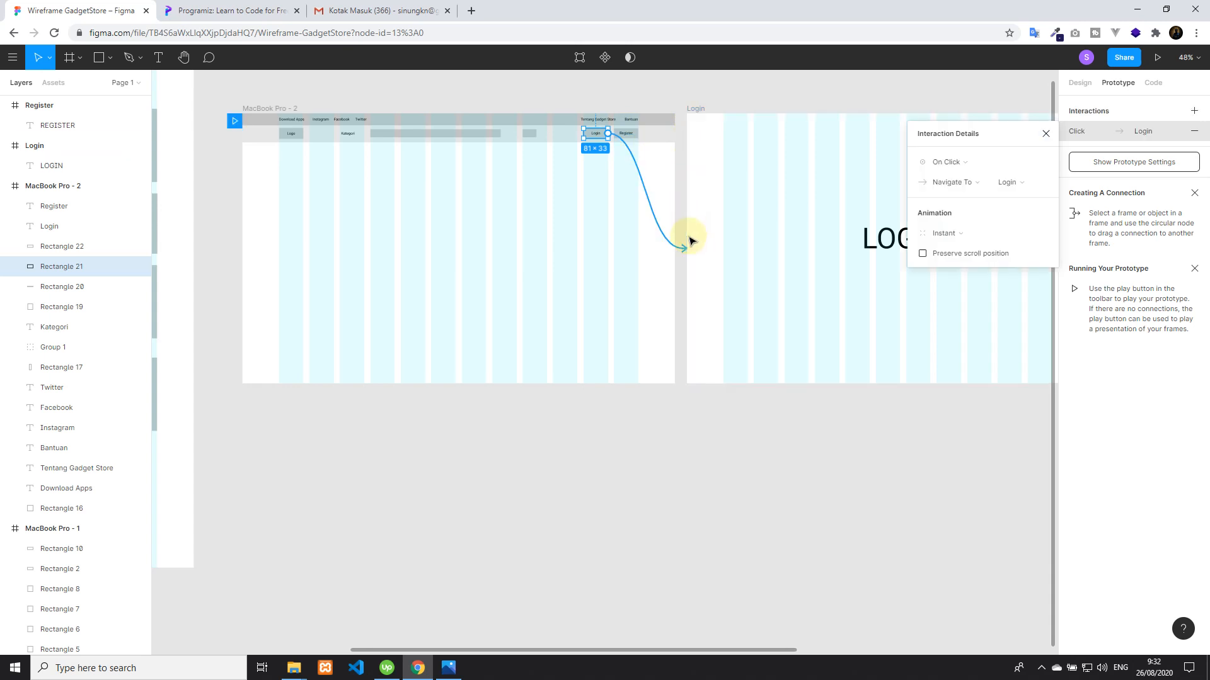
Create a prototype connection from the navbar's Register button rectangle to the Register frame
left_click(627, 133)
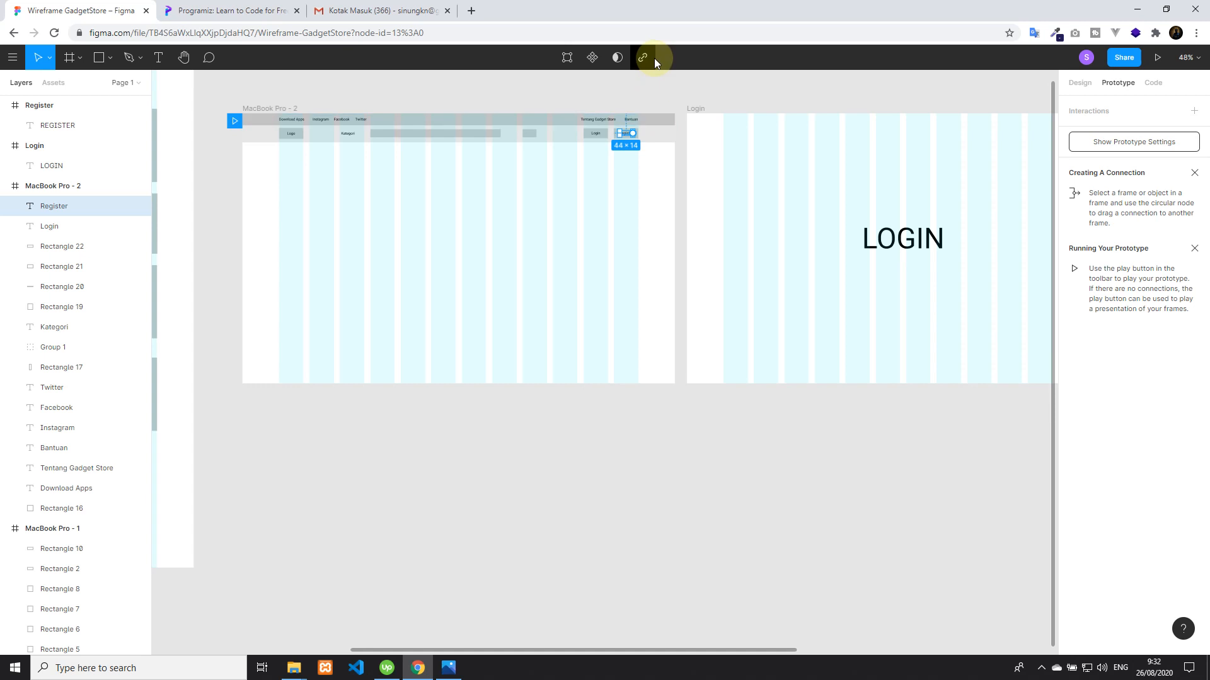
left_click(655, 95)
scroll(630, 149, "up", 3)
scroll(646, 124, "up", 2)
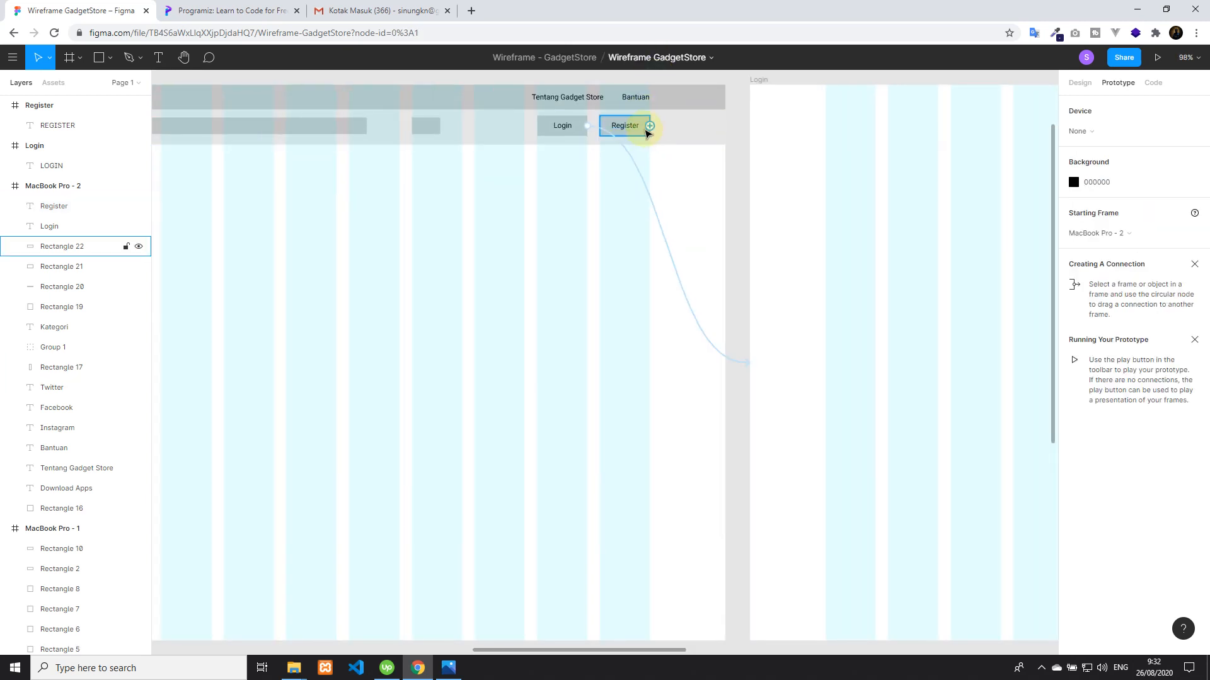
left_click_drag(651, 126, 1036, 266)
scroll(997, 184, "down", 10)
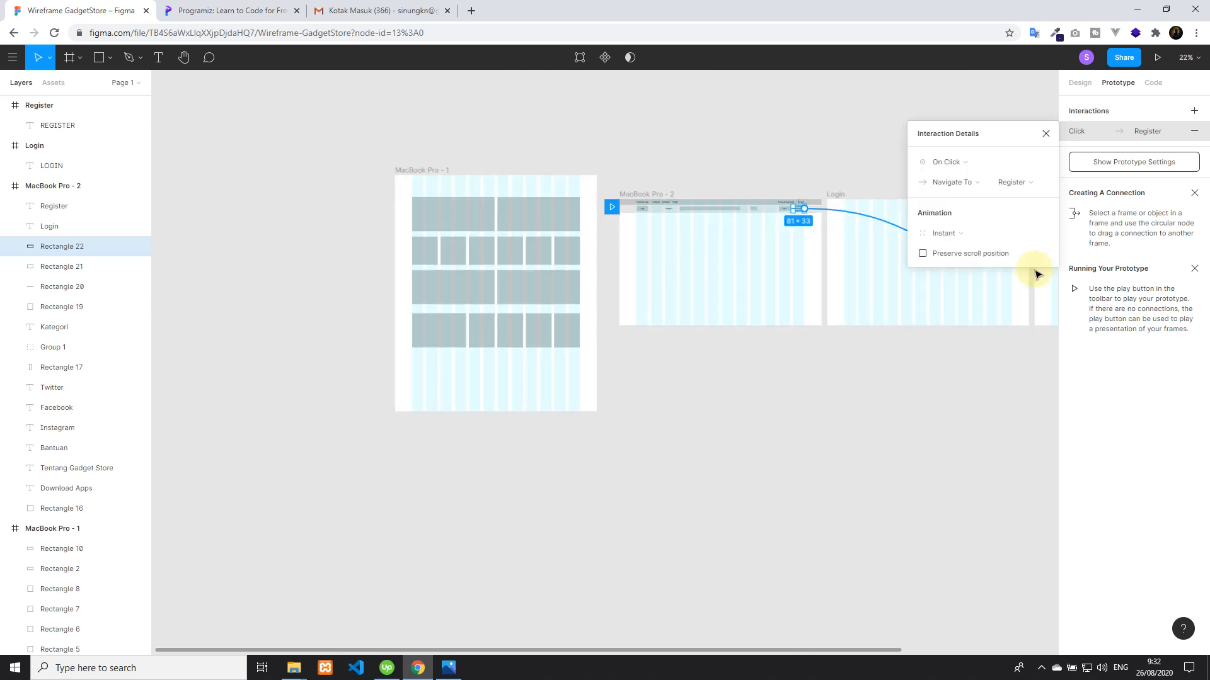
left_click(939, 383)
scroll(888, 378, "right", 4)
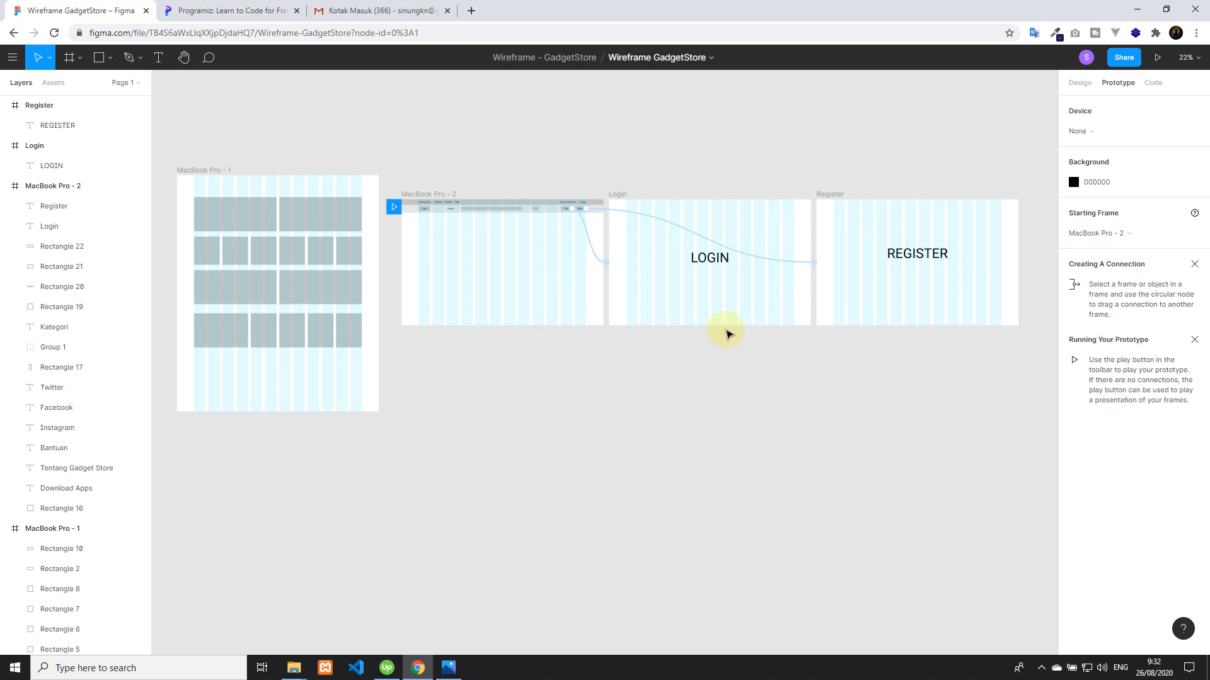
Draw a horizontal bar about 307 by 29 px beneath the LOGIN heading, replacing the first, taller attempt
left_click(98, 58)
left_click_drag(693, 287, 749, 293)
scroll(732, 304, "up", 5)
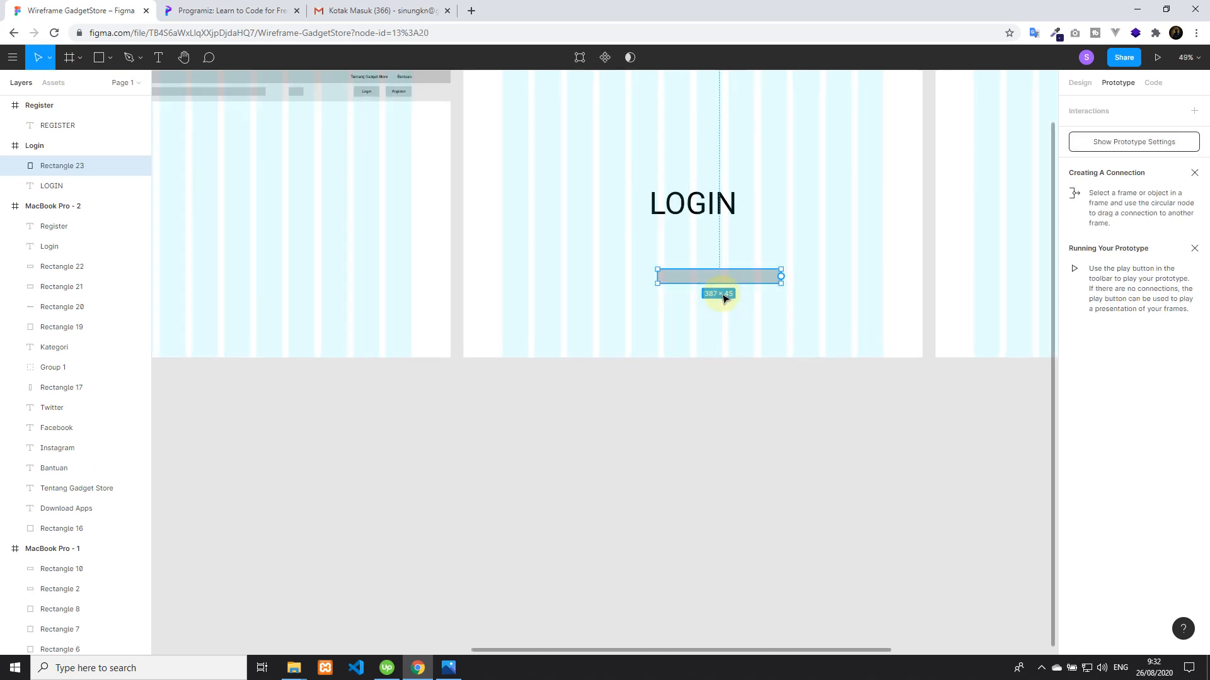
key("Delete")
key("r")
left_click_drag(610, 250, 742, 262)
Add the text "Anda belum login" on the bar beneath the LOGIN heading
left_click(159, 59)
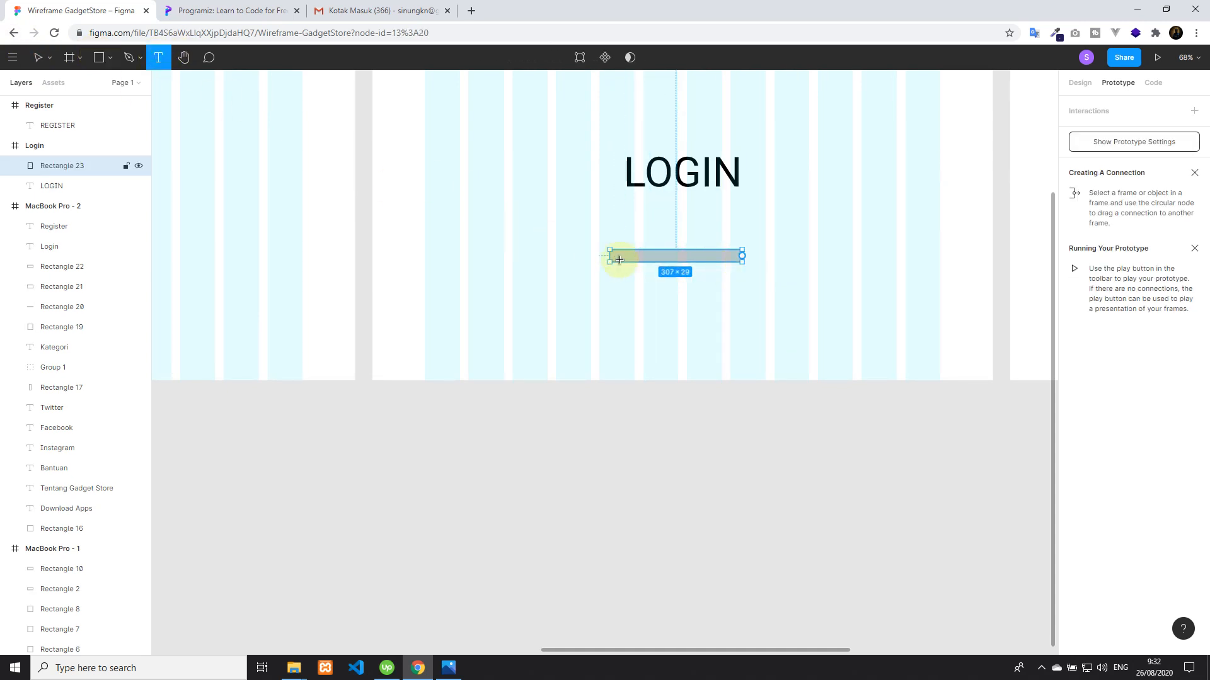
left_click(625, 252)
type("A")
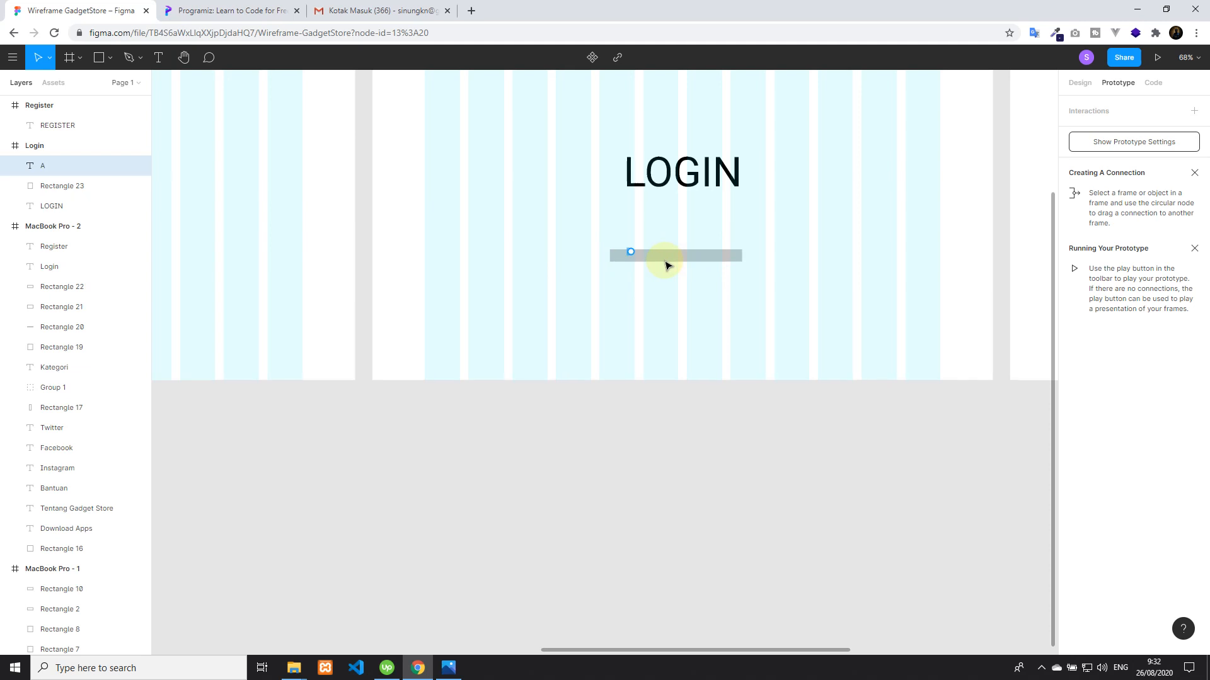
type("nda")
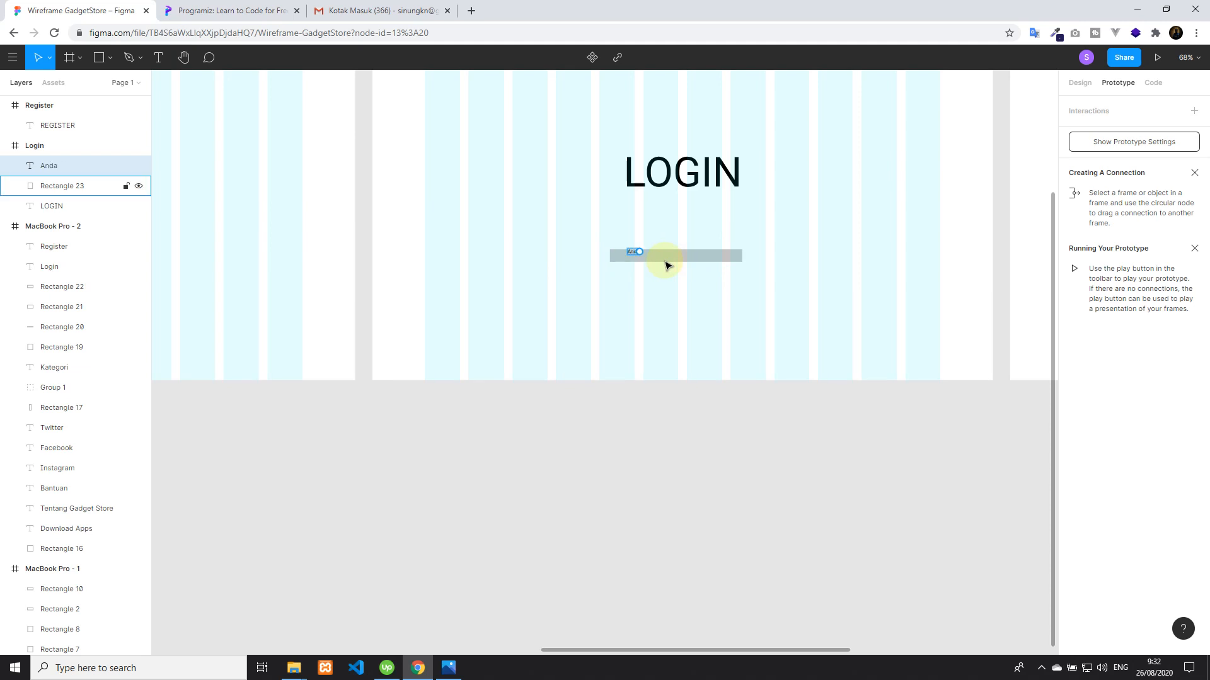
type(" belum login")
left_click(679, 226)
left_click_drag(651, 251, 646, 254)
Delete the bar behind the "Anda belum login" text and increase the text's font size
left_click(689, 259)
key("Delete")
left_click(653, 252)
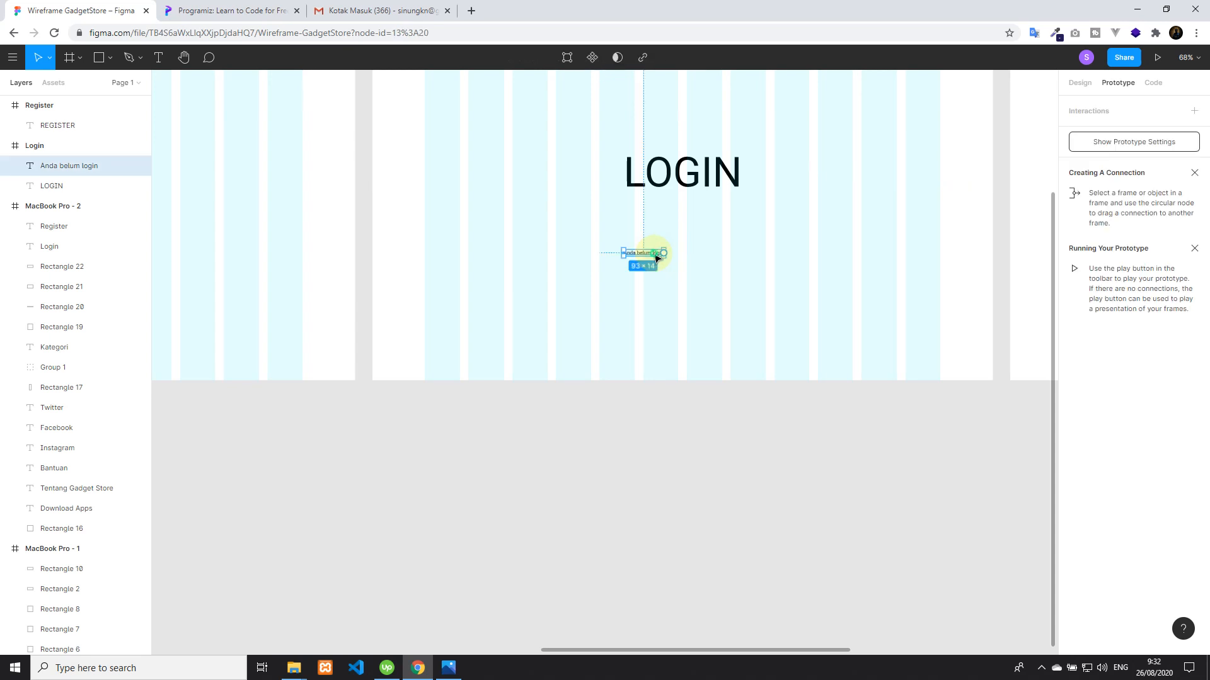
double_click(643, 255)
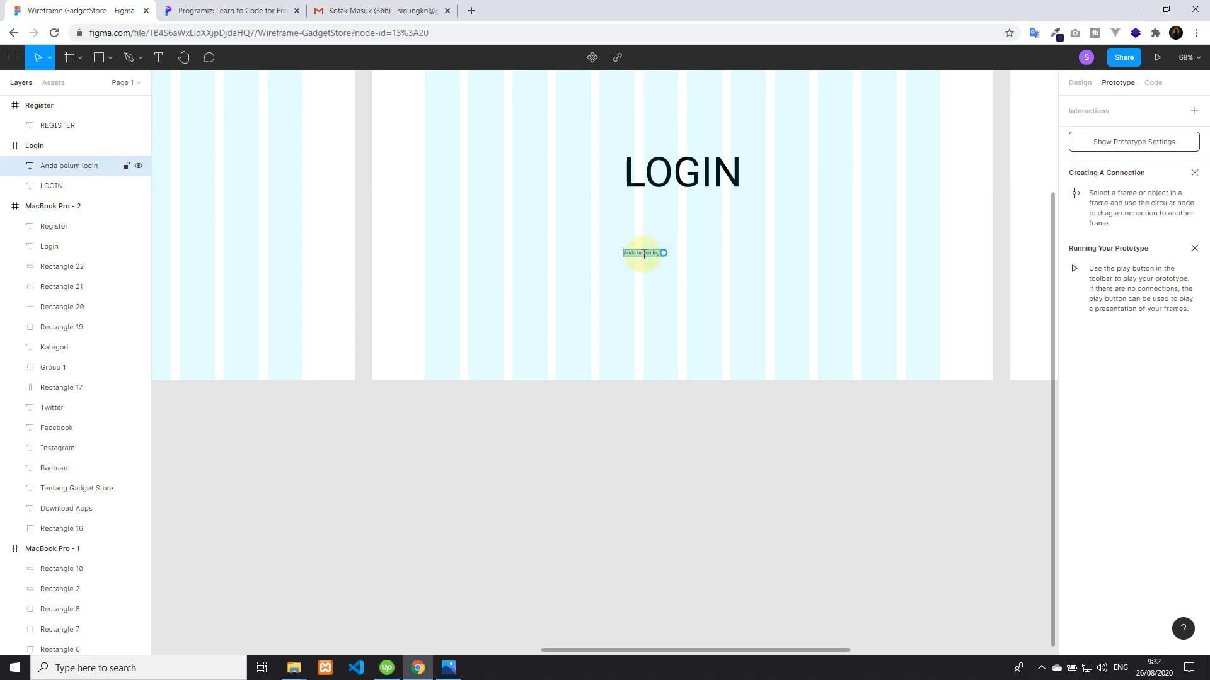
key("ctrl+shift+period")
key("ctrl+shift+period")
key("ctrl+shift+period")
key("ctrl+shift+period")
key("ctrl+shift+period")
key("ctrl+shift+period")
key("ctrl+shift+period")
key("ctrl+shift+period")
key("ctrl+shift+period")
key("ctrl+shift+period")
key("ctrl+shift+period")
Add the text "Klik Disini" beside "Anda belum login" and align it on the same line
left_click(158, 57)
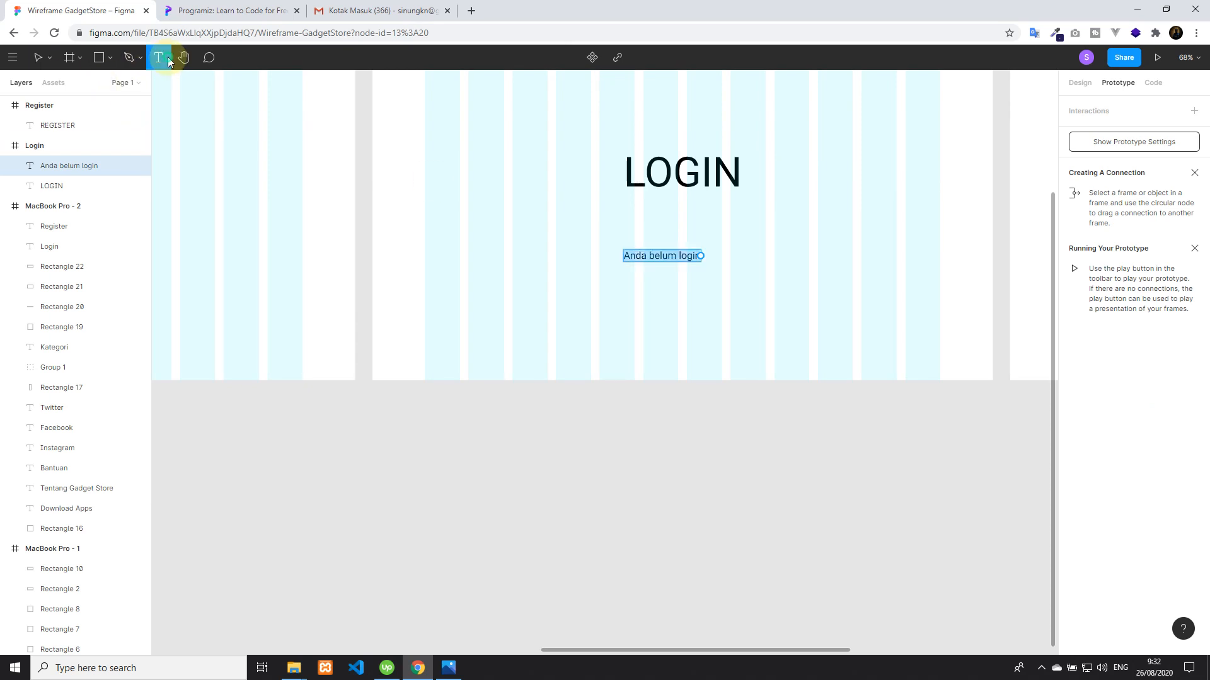
left_click(725, 259)
type("Klik")
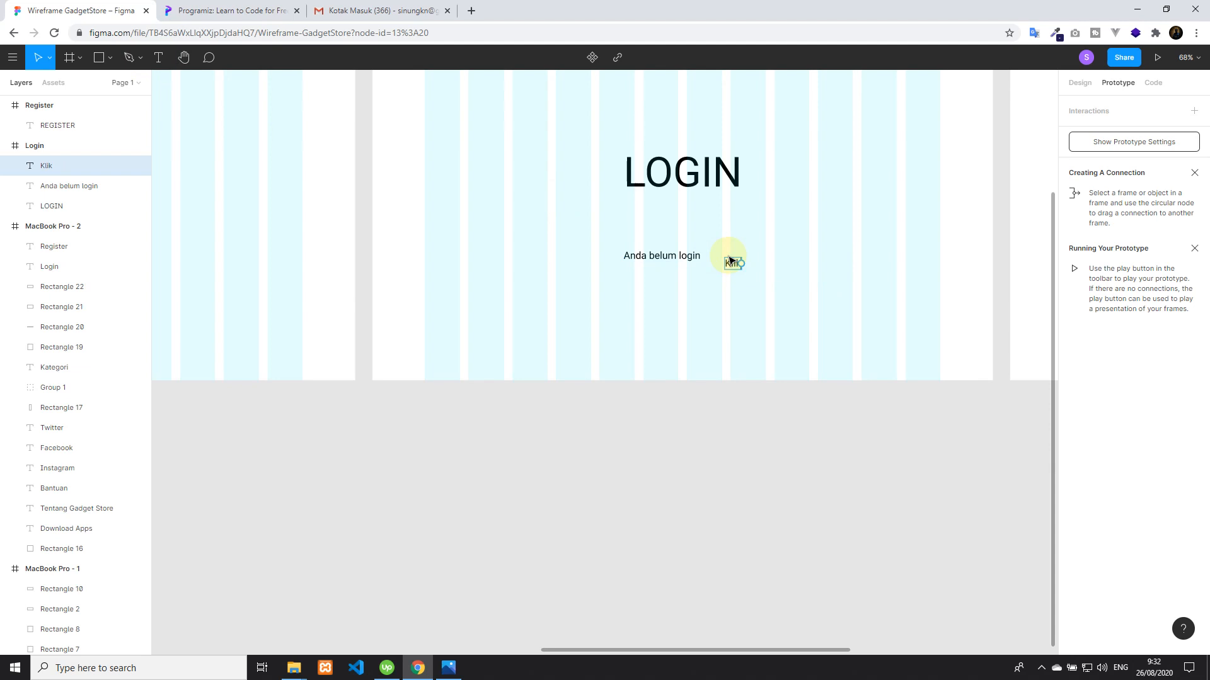
type(" Disini")
key("Escape")
left_click_drag(752, 265, 735, 258)
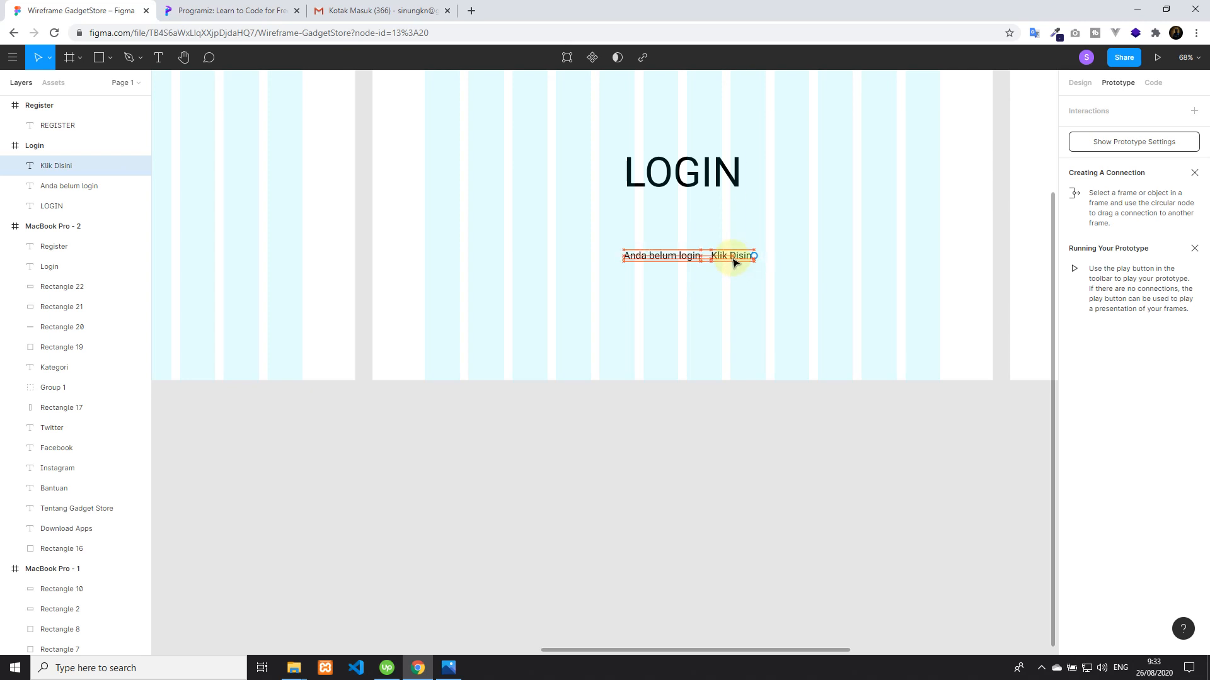
Add a question mark to the end of the "Anda belum login" text
left_click(690, 258)
left_click(691, 257)
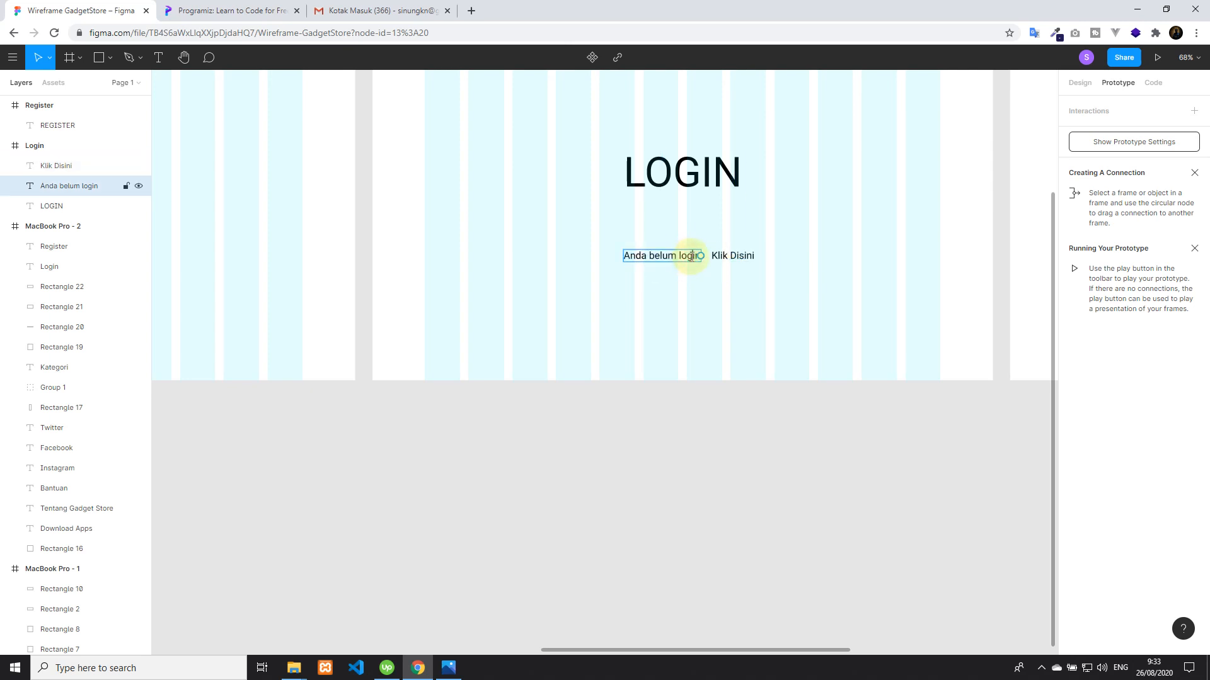
type("?")
key("Escape")
Create a prototype connection from the "Klik Disini" text to the Register frame
left_click(732, 257)
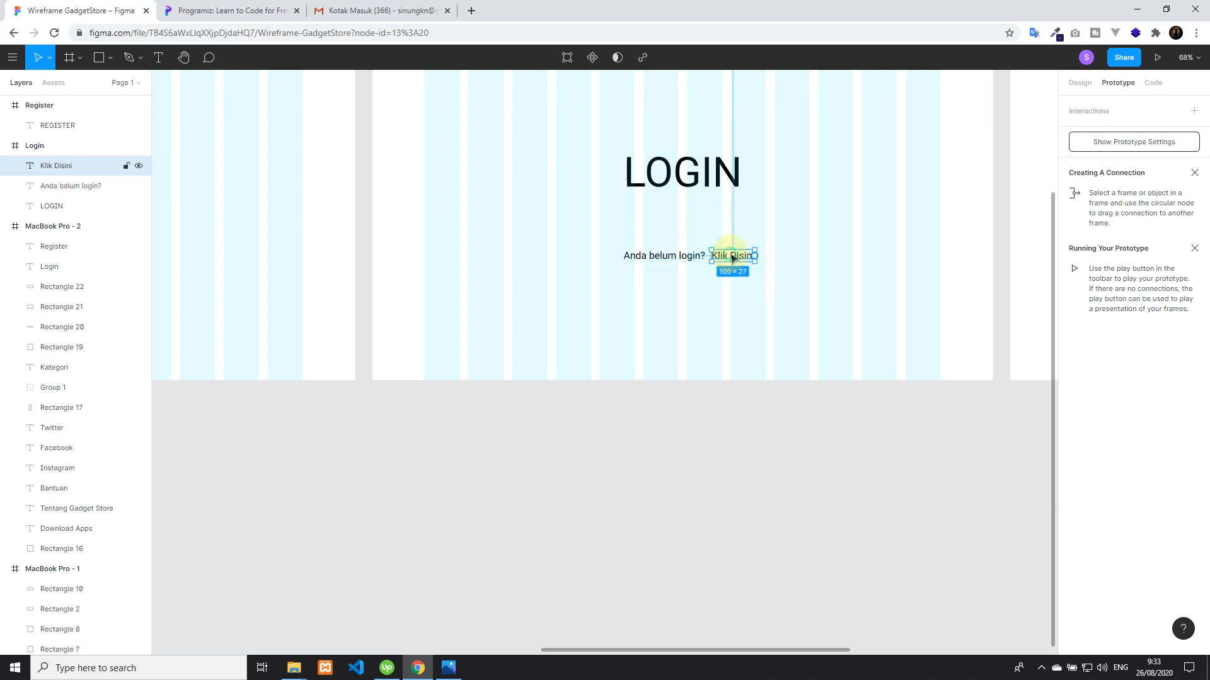
left_click_drag(755, 255, 1019, 235)
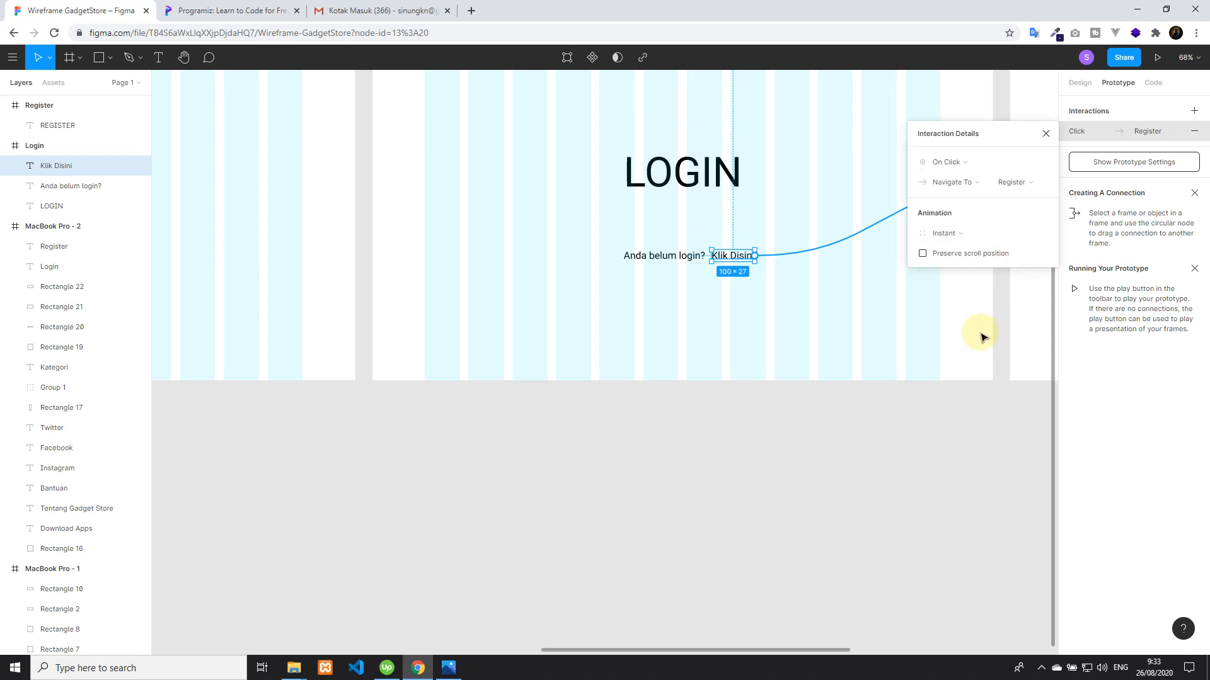
scroll(980, 334, "down", 5)
scroll(894, 370, "right", 5)
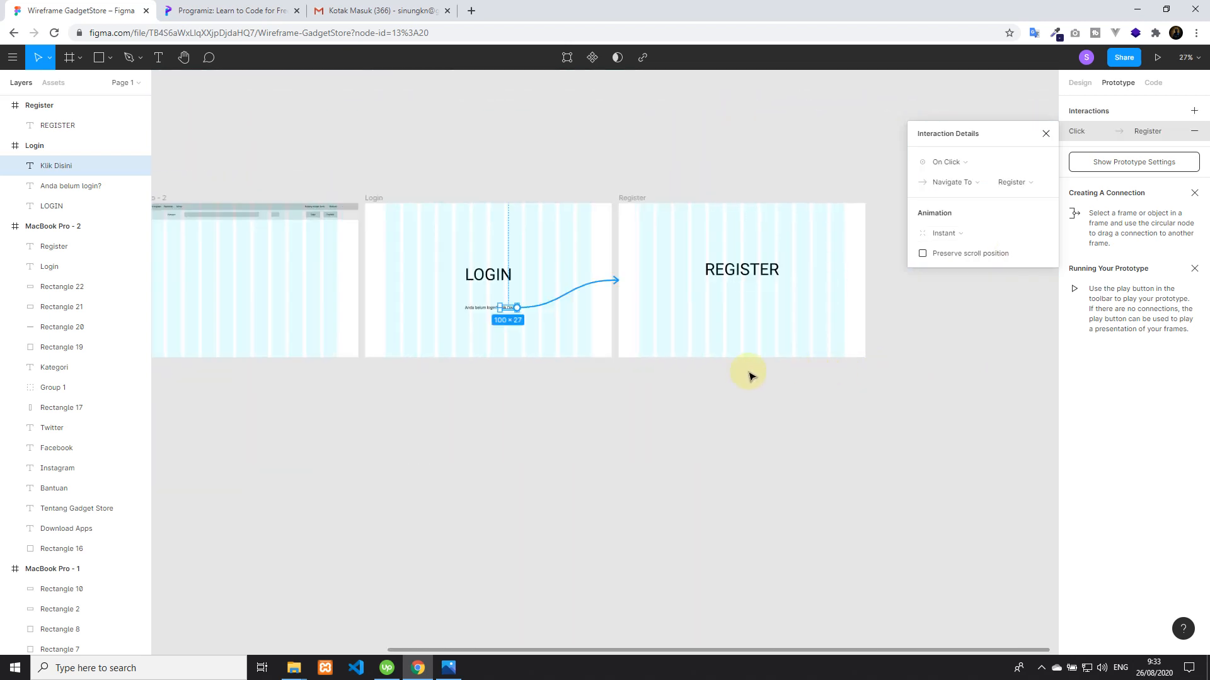
scroll(750, 376, "left", 4)
left_click(498, 296)
left_click(833, 431)
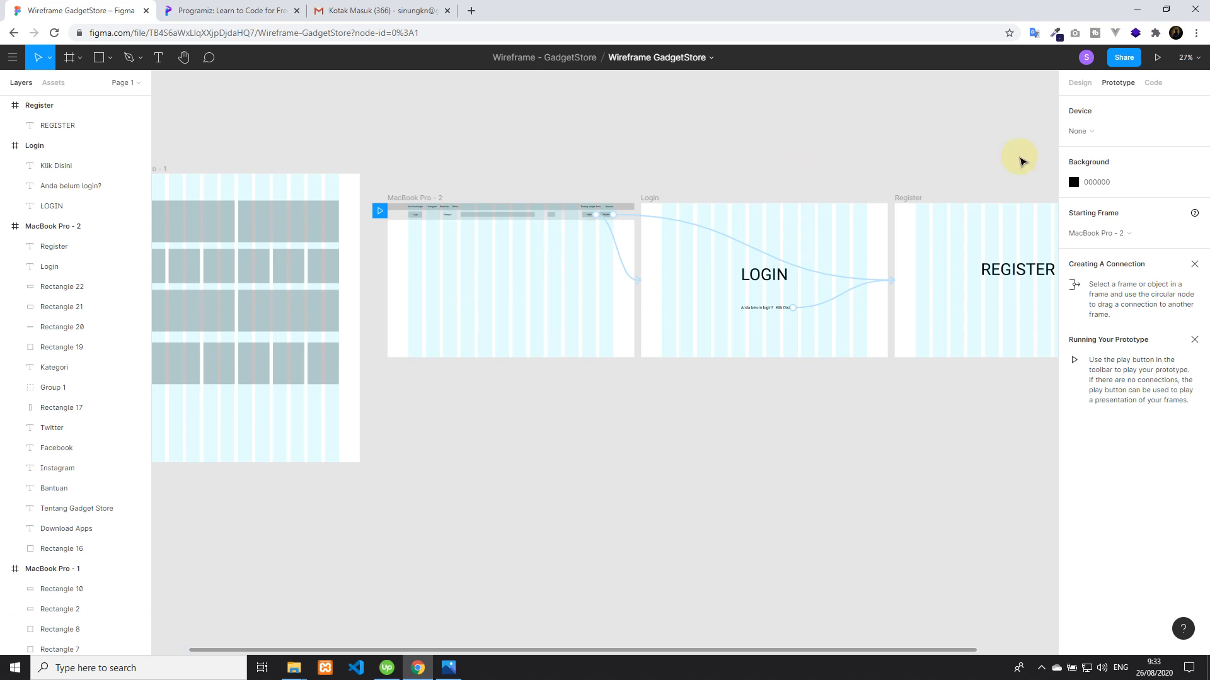
Present the prototype and test the navbar's Login button and the "Klik Disini" link on the Login page
left_click(1157, 59)
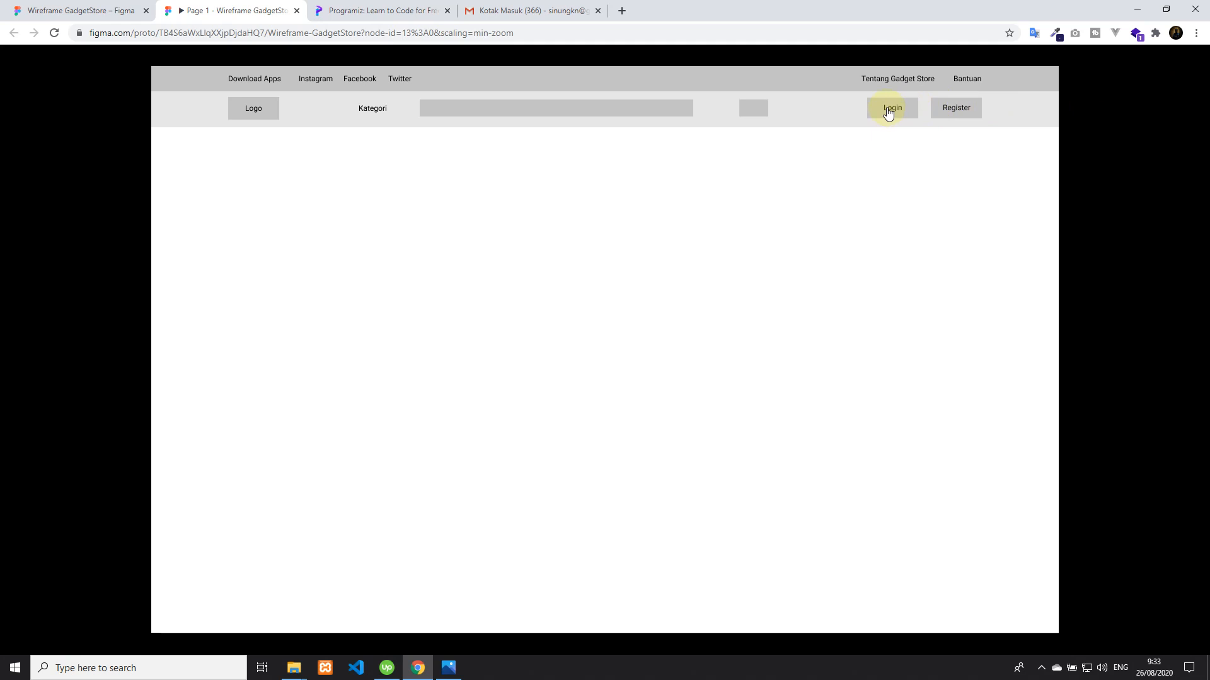
left_click(888, 113)
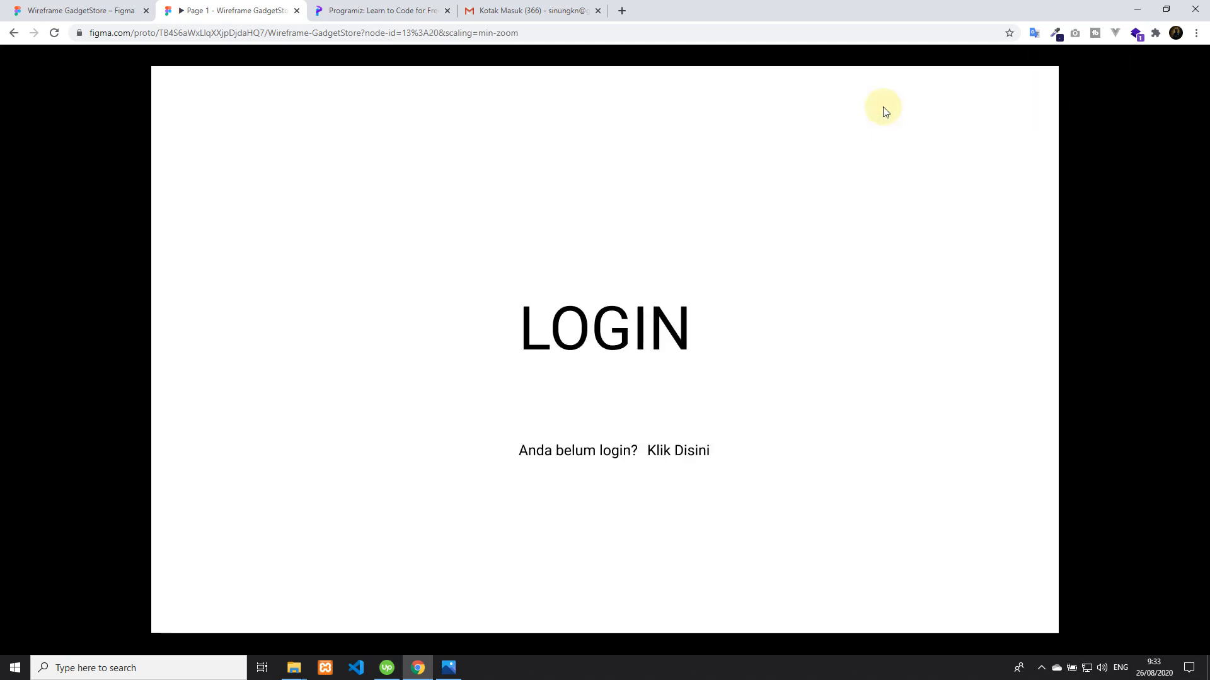
left_click(682, 453)
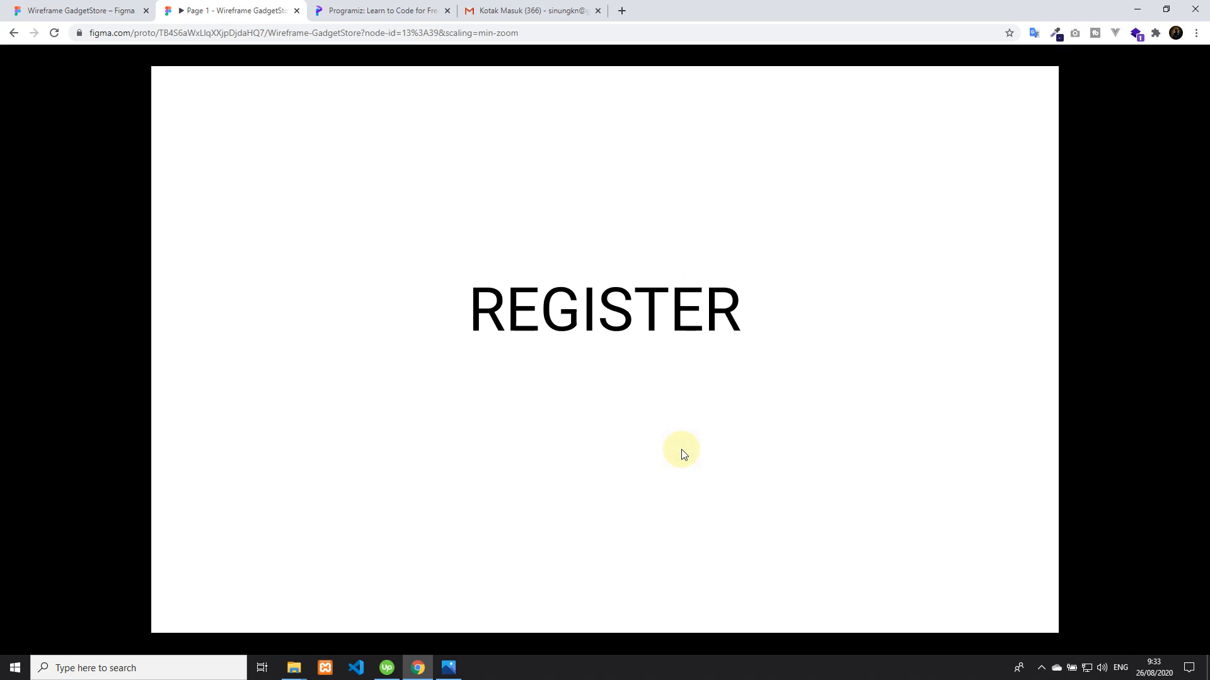